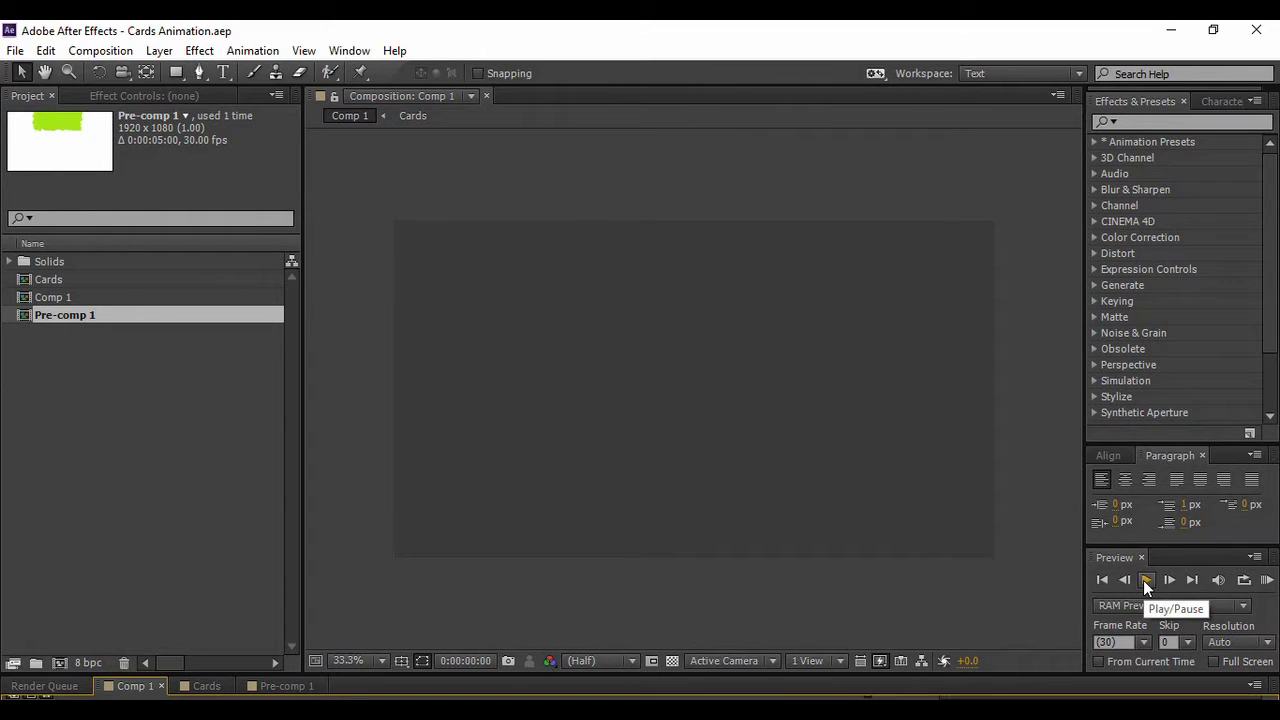
Preview the Comp 1 animation, enlarge the timeline area and scrub to about 0:00:01:28 to inspect the frame.
click(1145, 582)
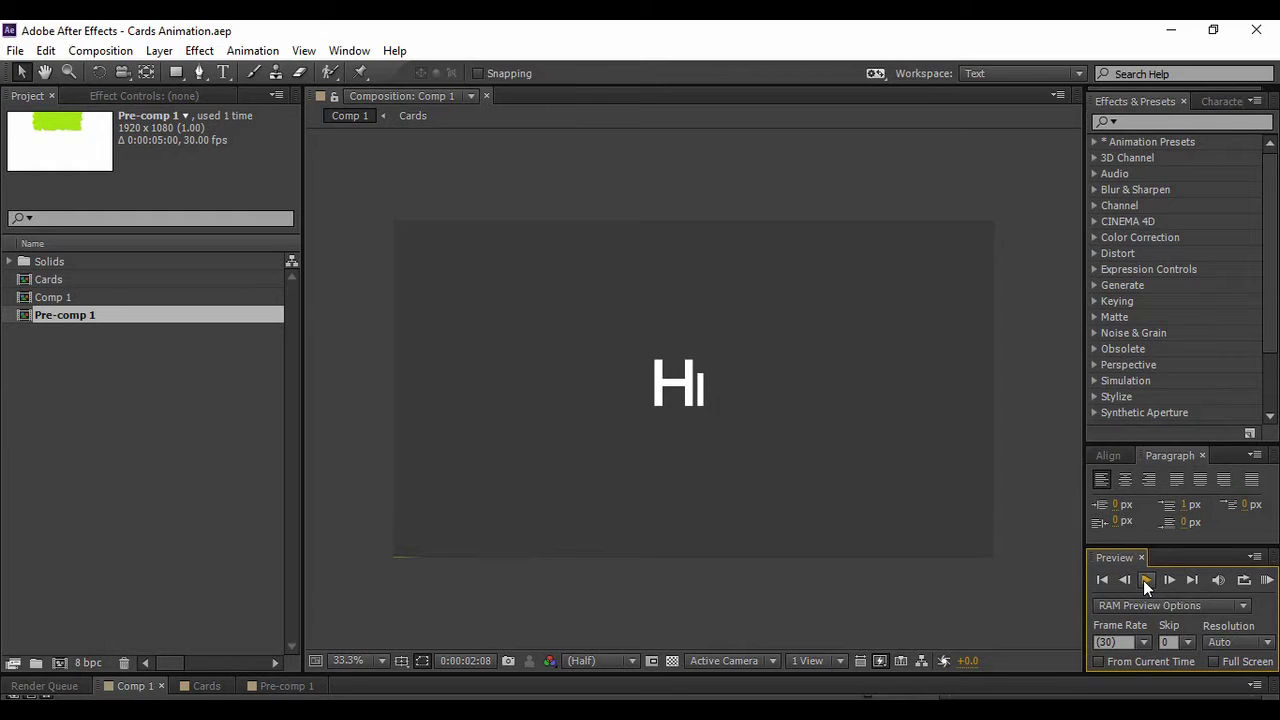
drag(1068, 668, 1055, 483)
drag(1030, 527, 1003, 535)
click(1003, 535)
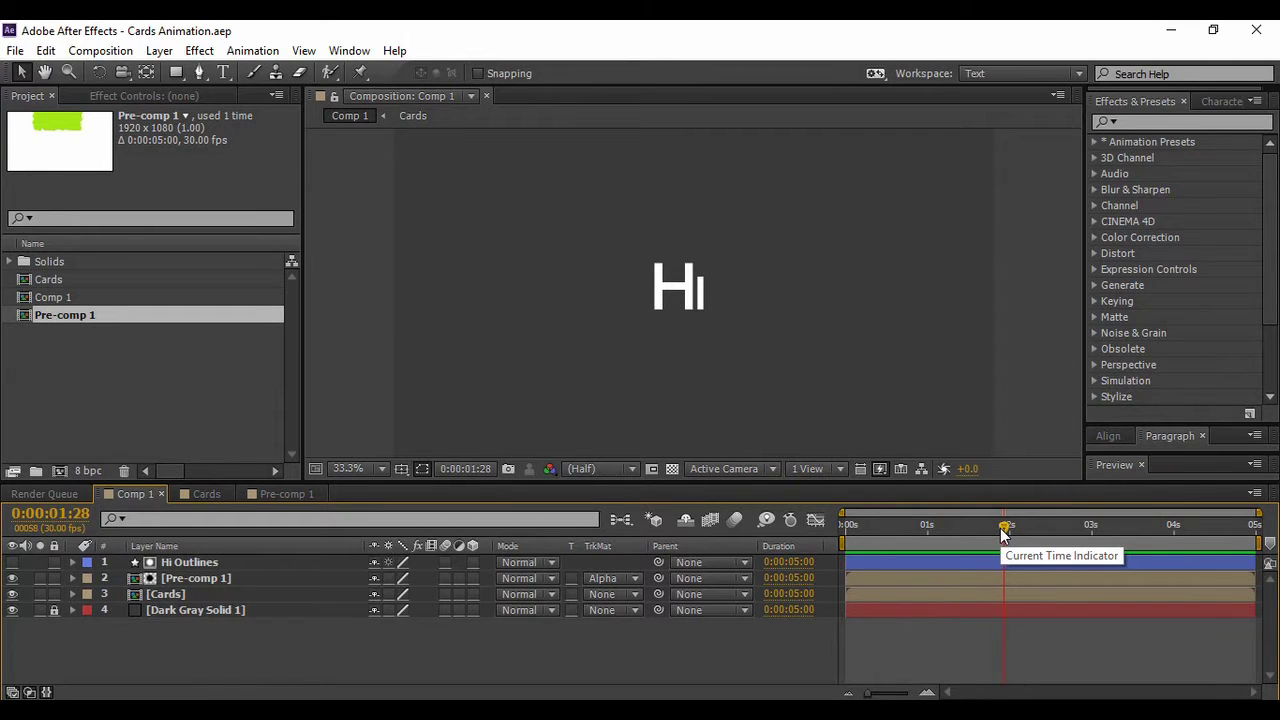
drag(1044, 478, 928, 517)
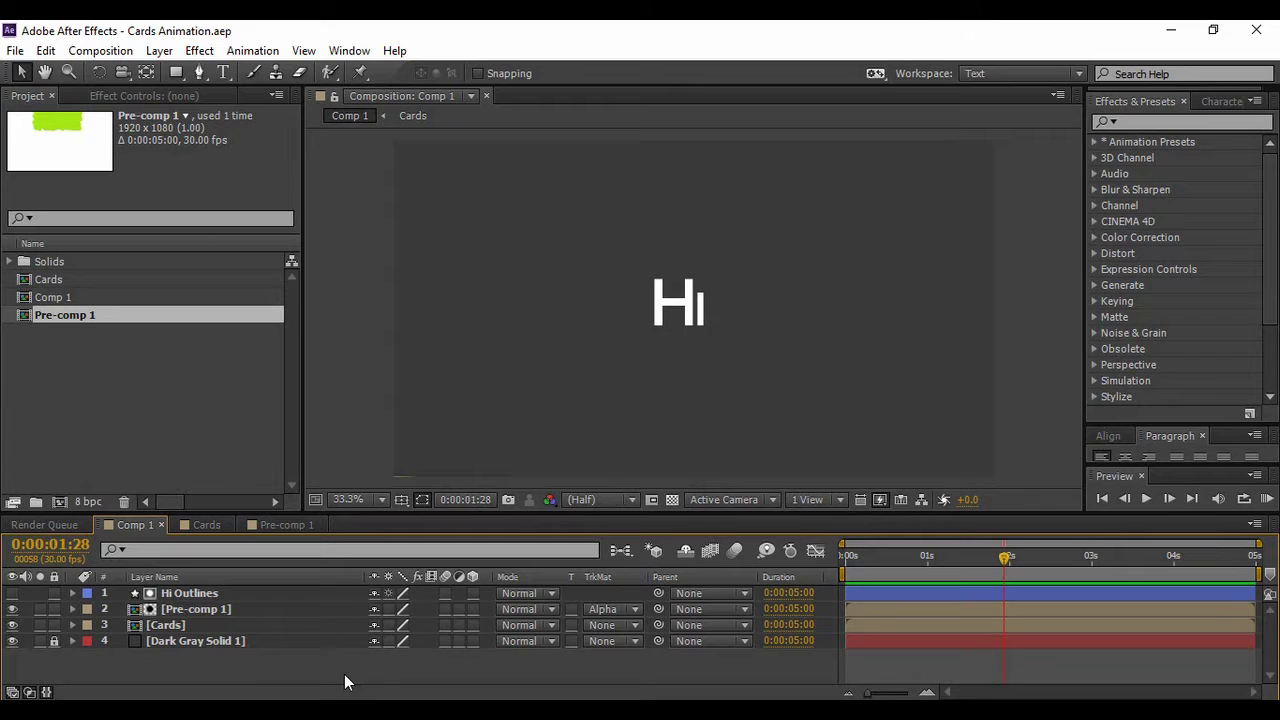
Create a new 1920 x 1080 composition named "Cards Animation" with the dark gray background colour 323232.
click(117, 58)
click(142, 70)
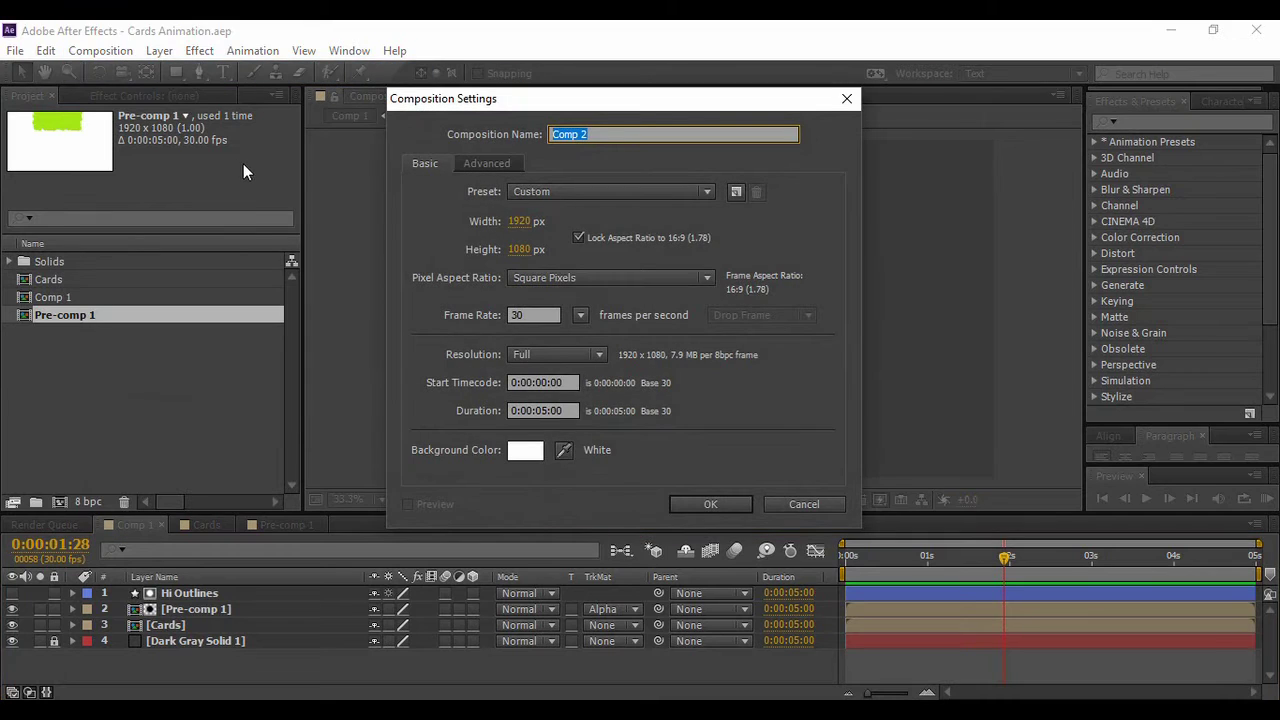
text(Cards Animation)
click(526, 451)
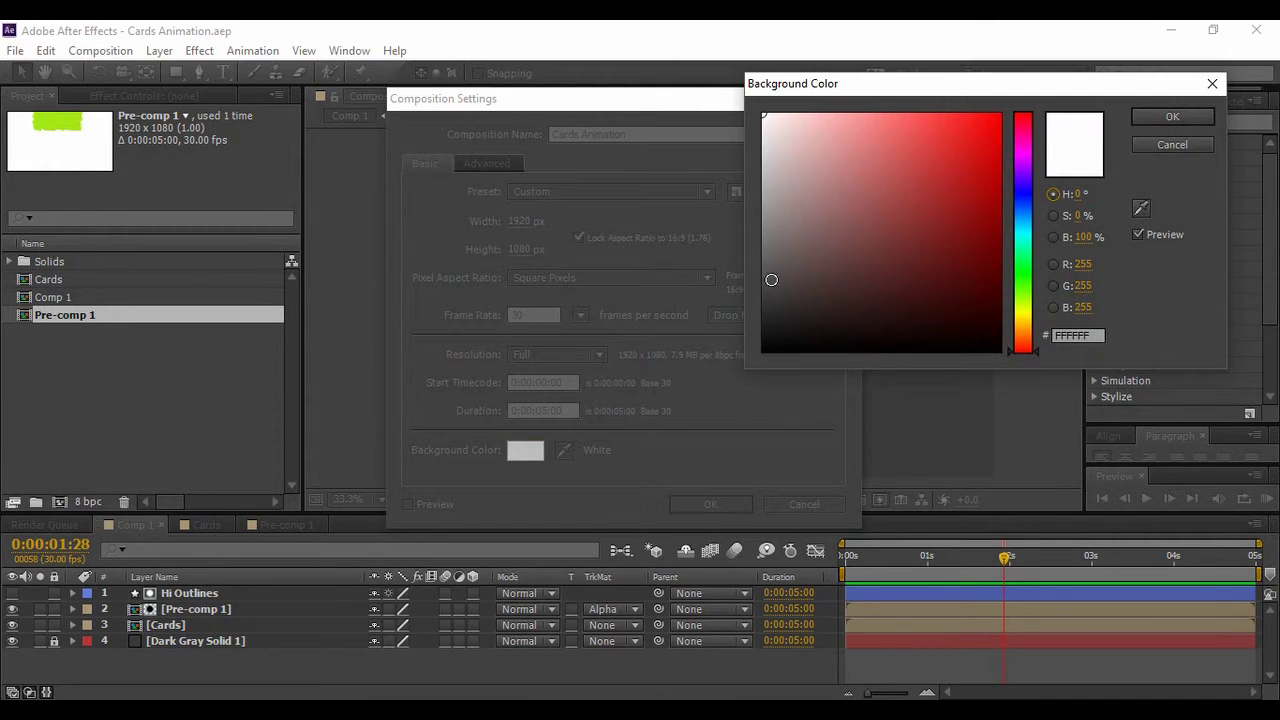
click(762, 304)
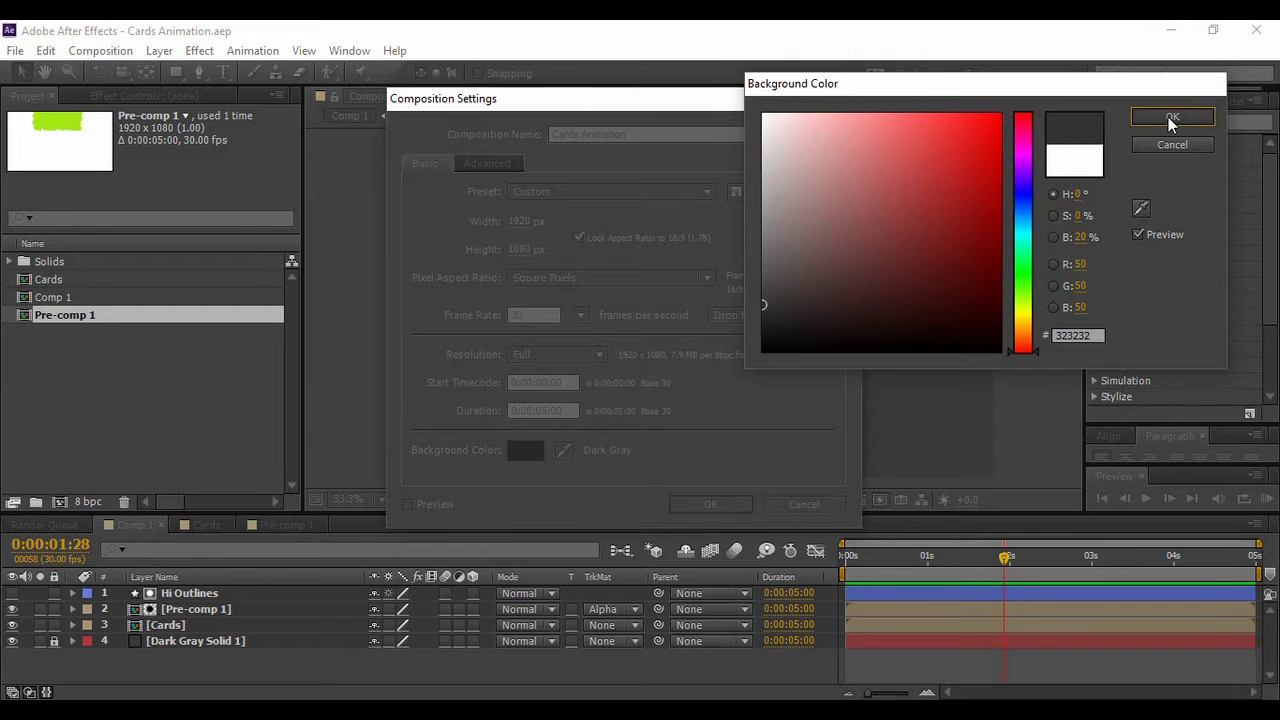
click(1172, 120)
click(688, 506)
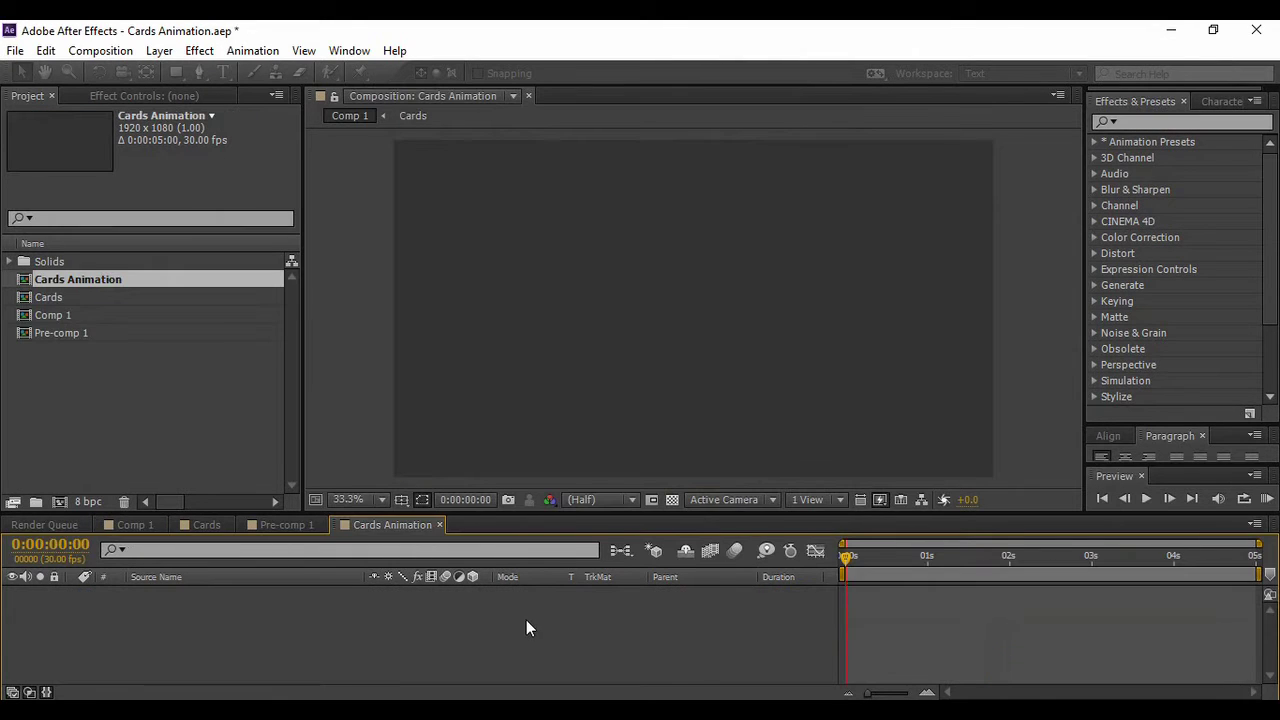
Add a comp-sized solid named "BG" in dark gray 313131 and lock its layer.
right_click(378, 610)
mouse_move(490, 410)
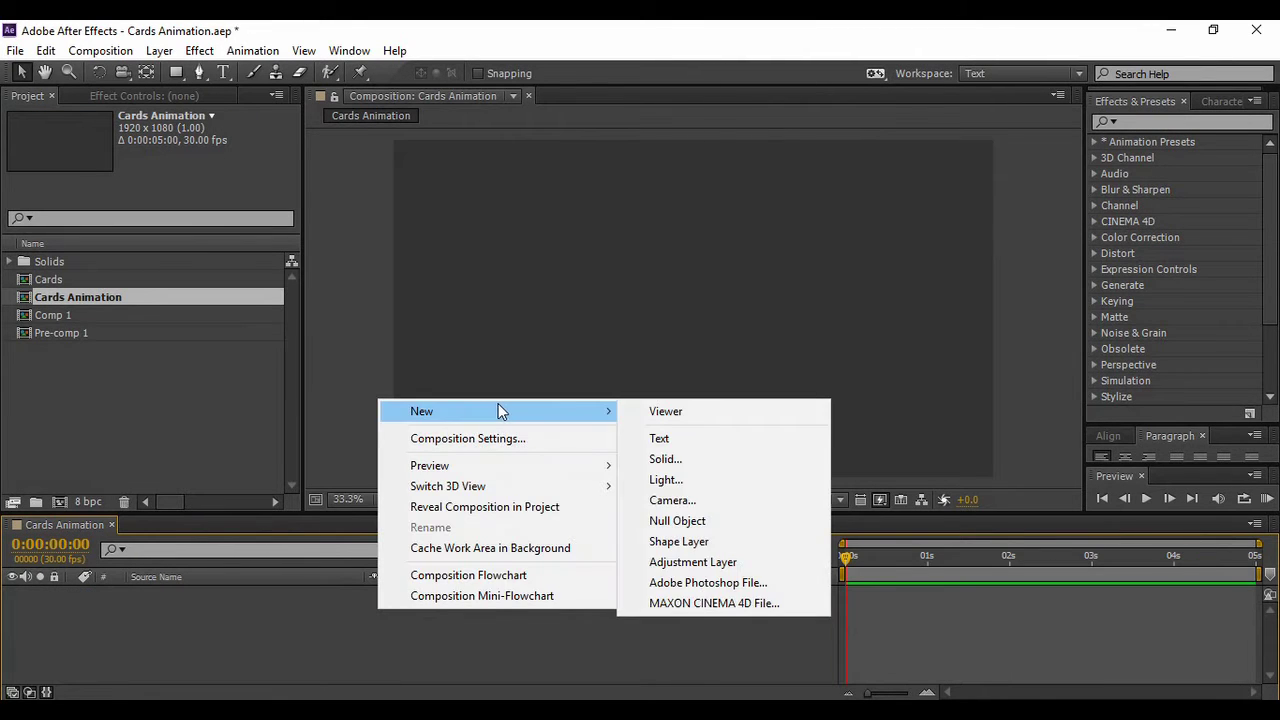
click(667, 459)
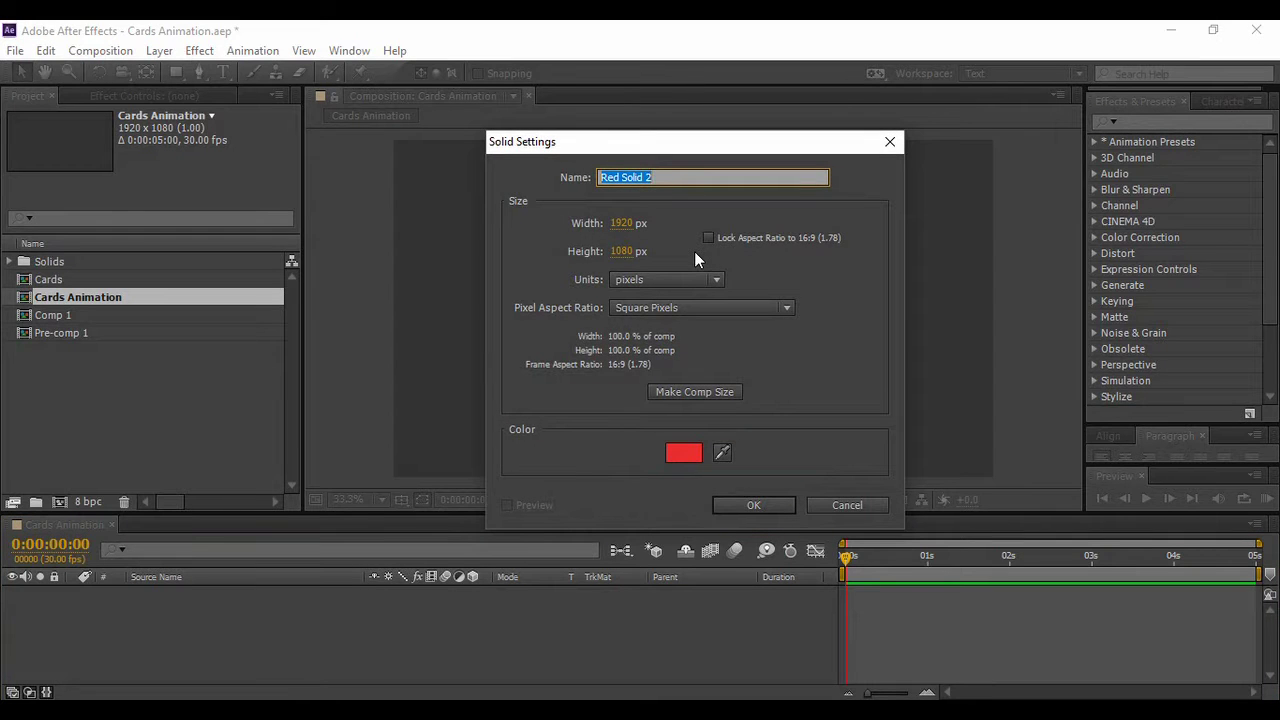
text(BG)
click(677, 454)
mouse_move(772, 292)
mouse_down()
mouse_move(757, 318)
mouse_move(755, 306)
mouse_up()
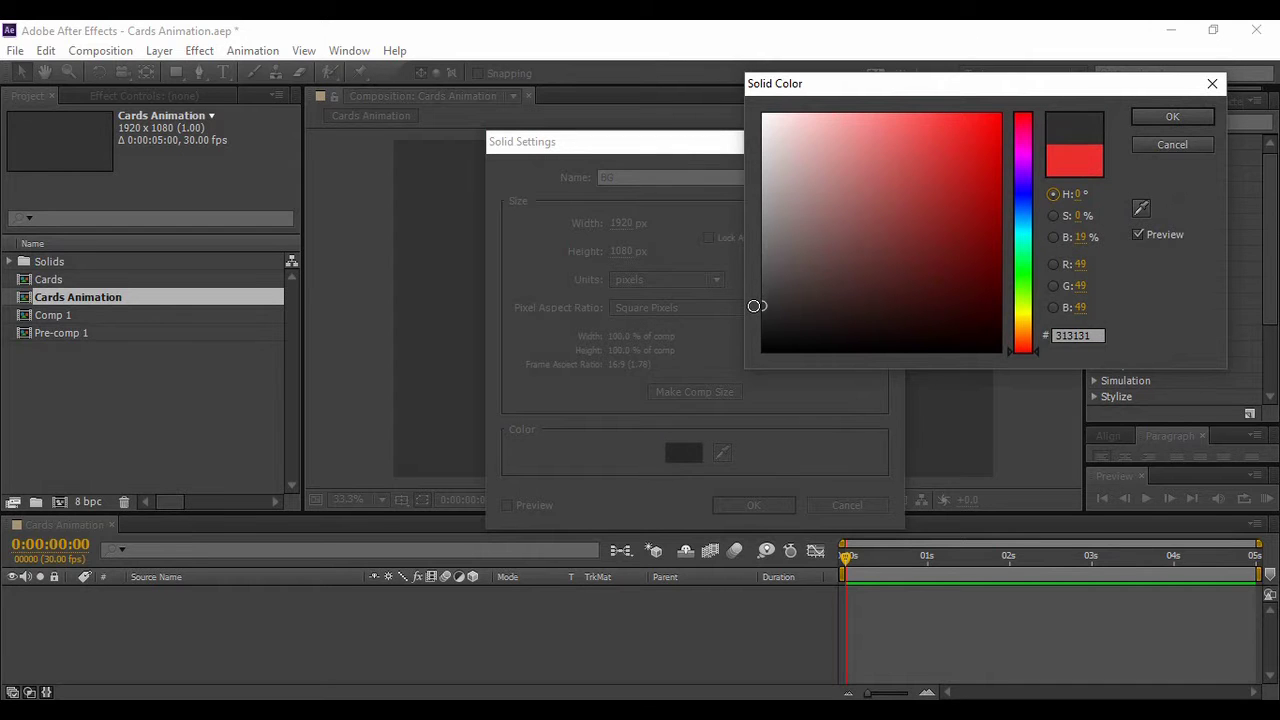
click(1171, 117)
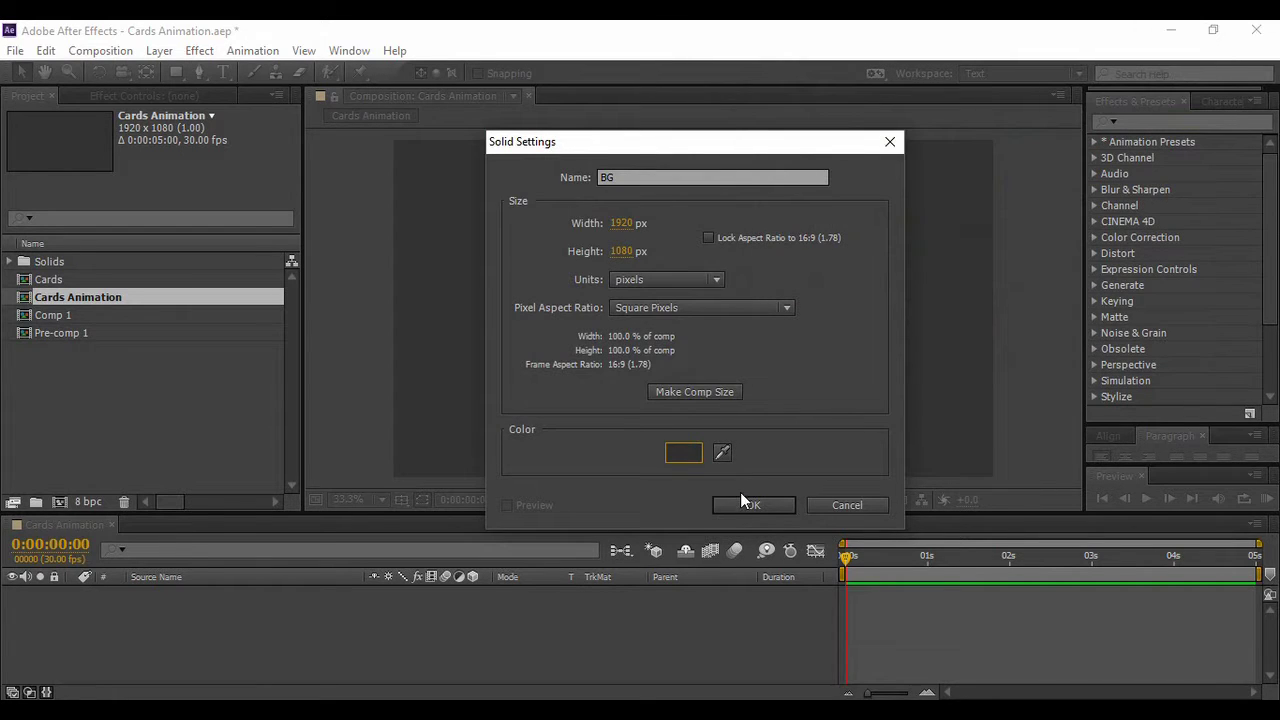
click(748, 504)
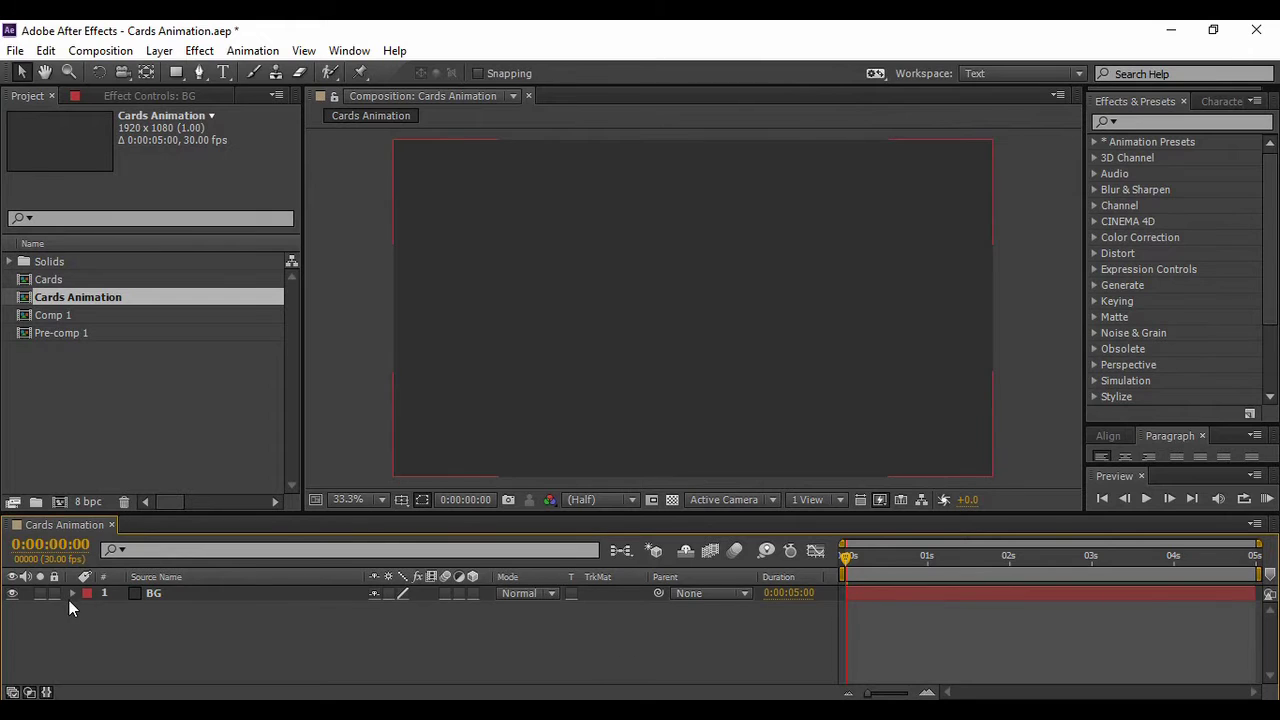
click(54, 594)
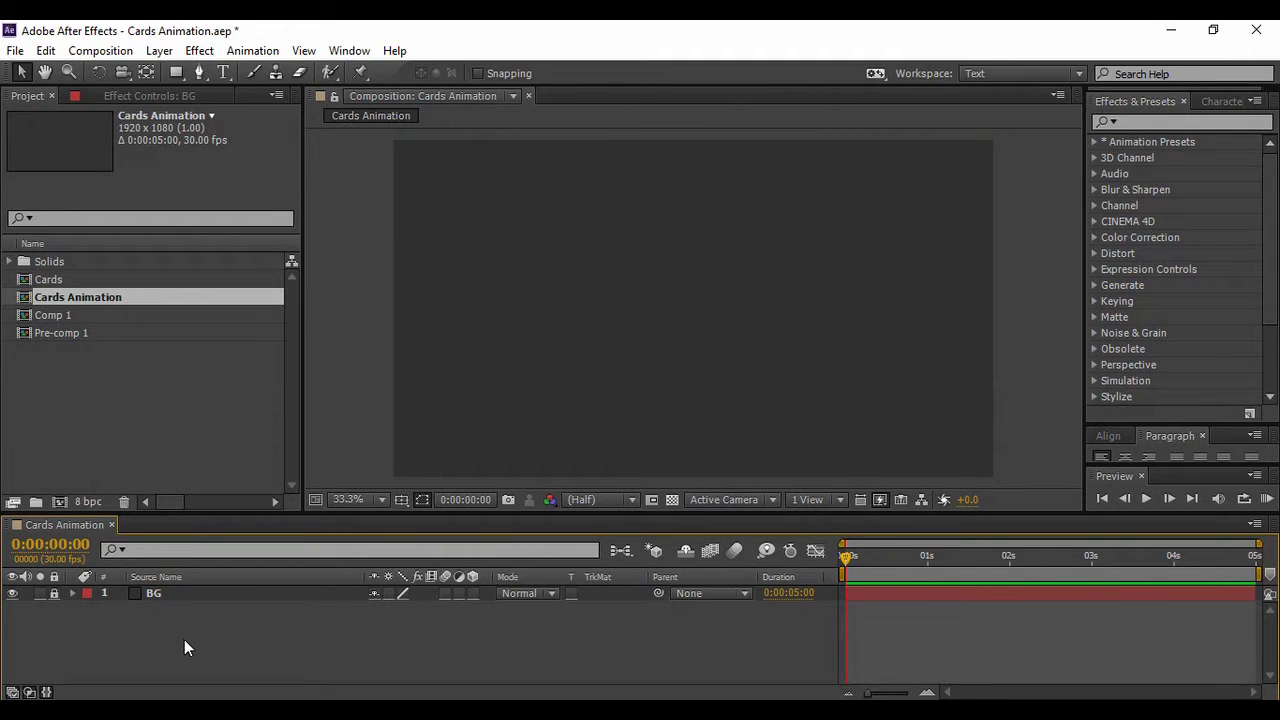
Add a comp-sized solid named "Card1" in yellow EBF319 above the BG layer.
right_click(187, 647)
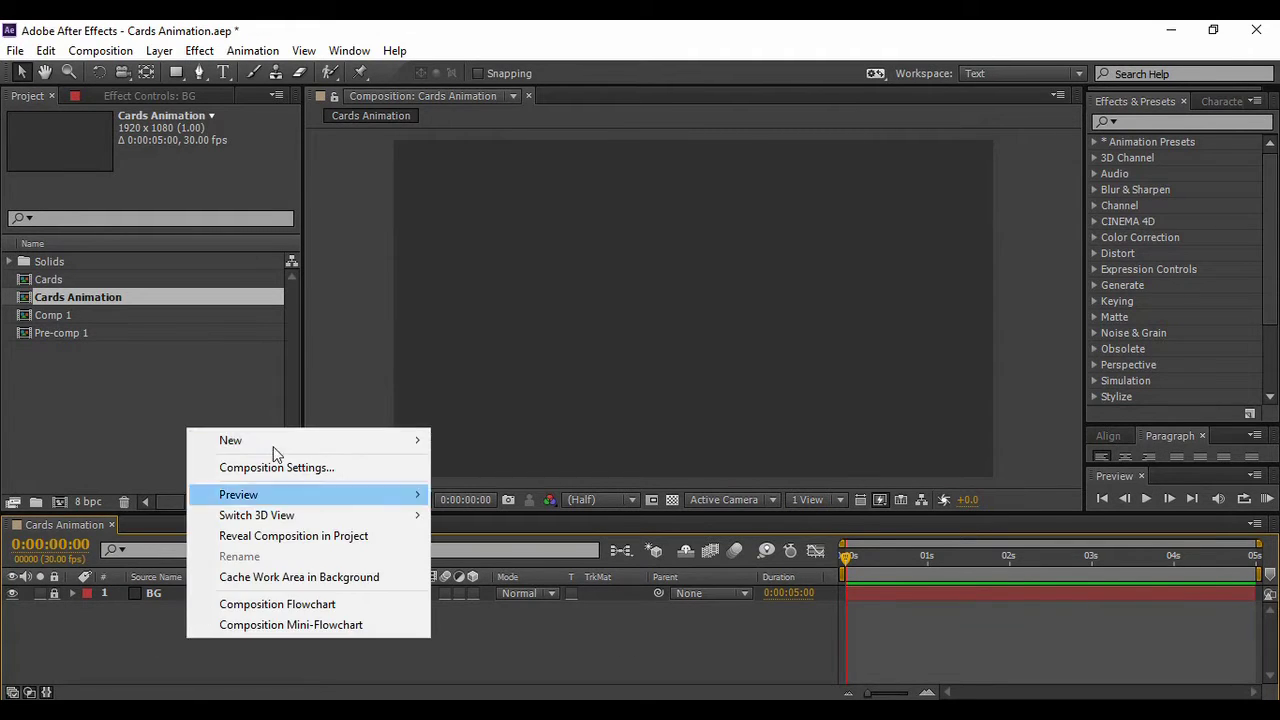
mouse_move(248, 446)
click(524, 487)
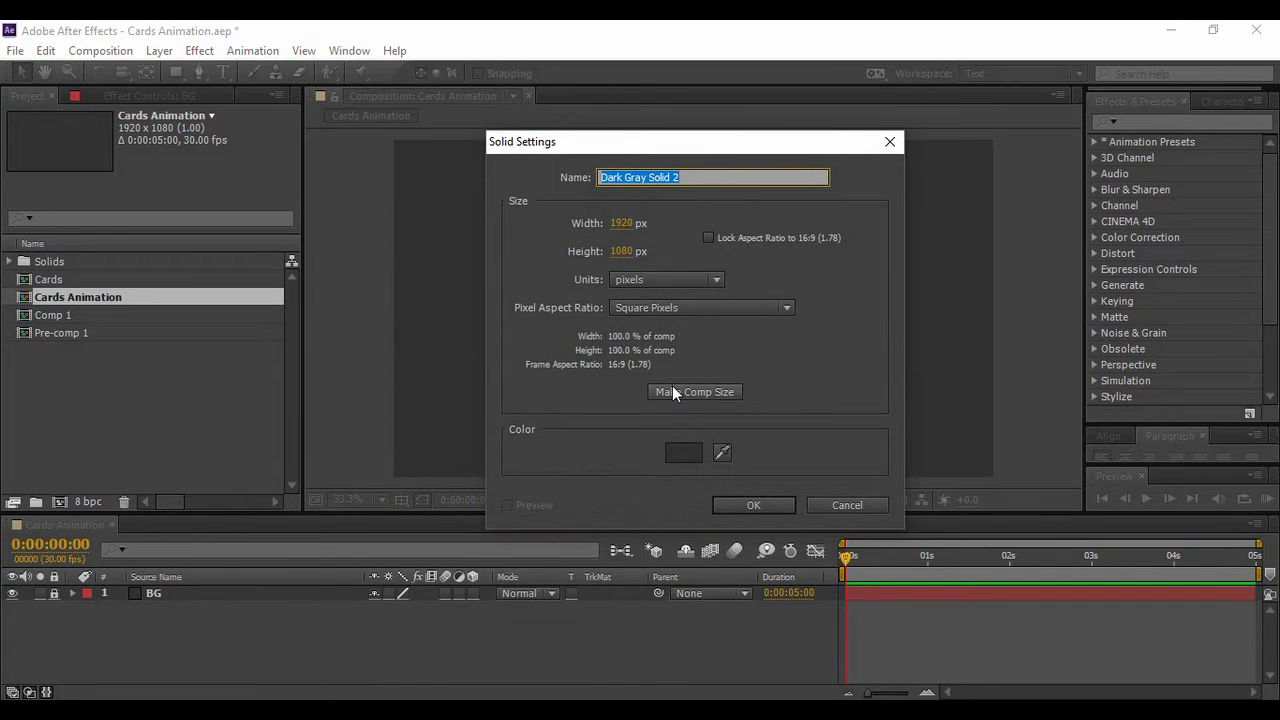
text(Card1)
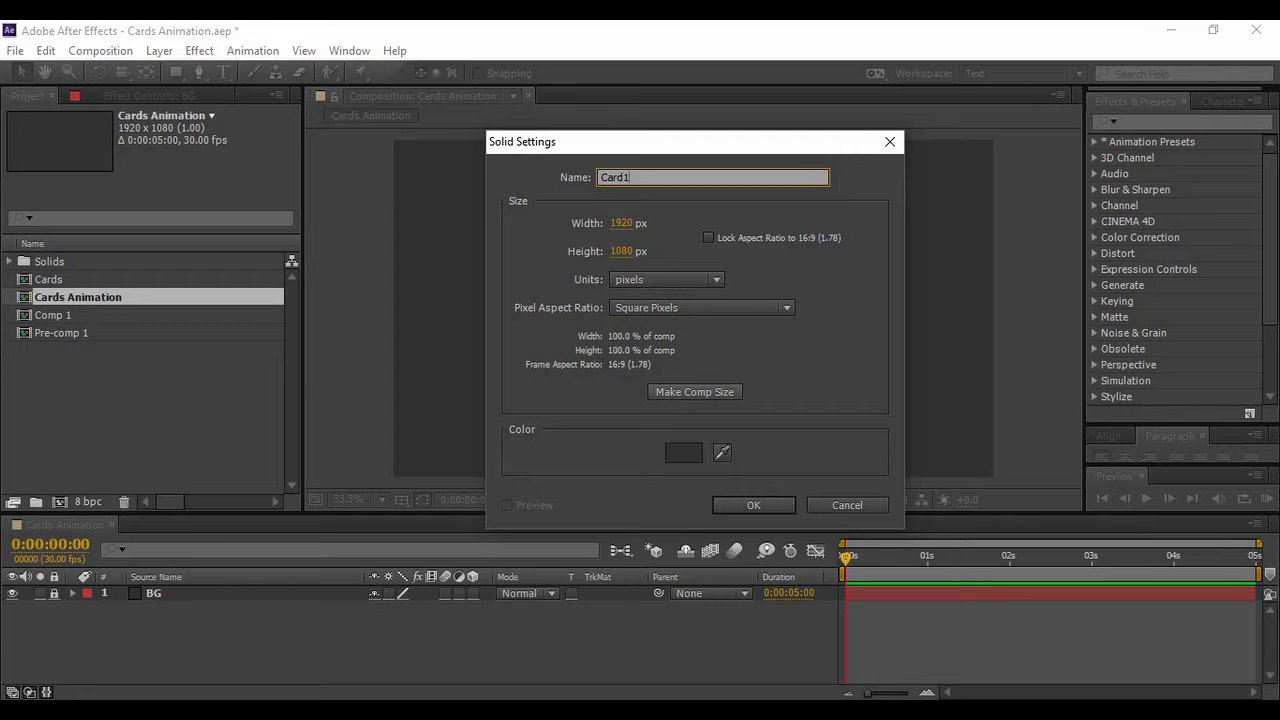
click(684, 449)
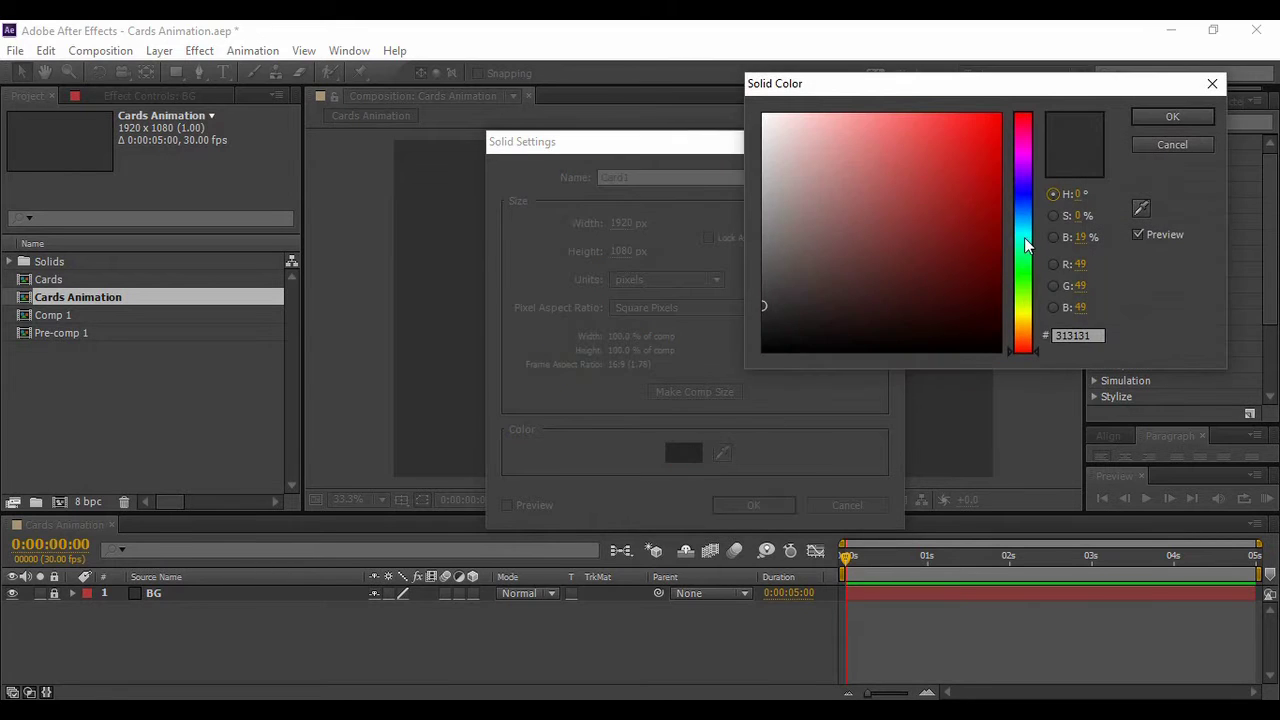
click(1024, 302)
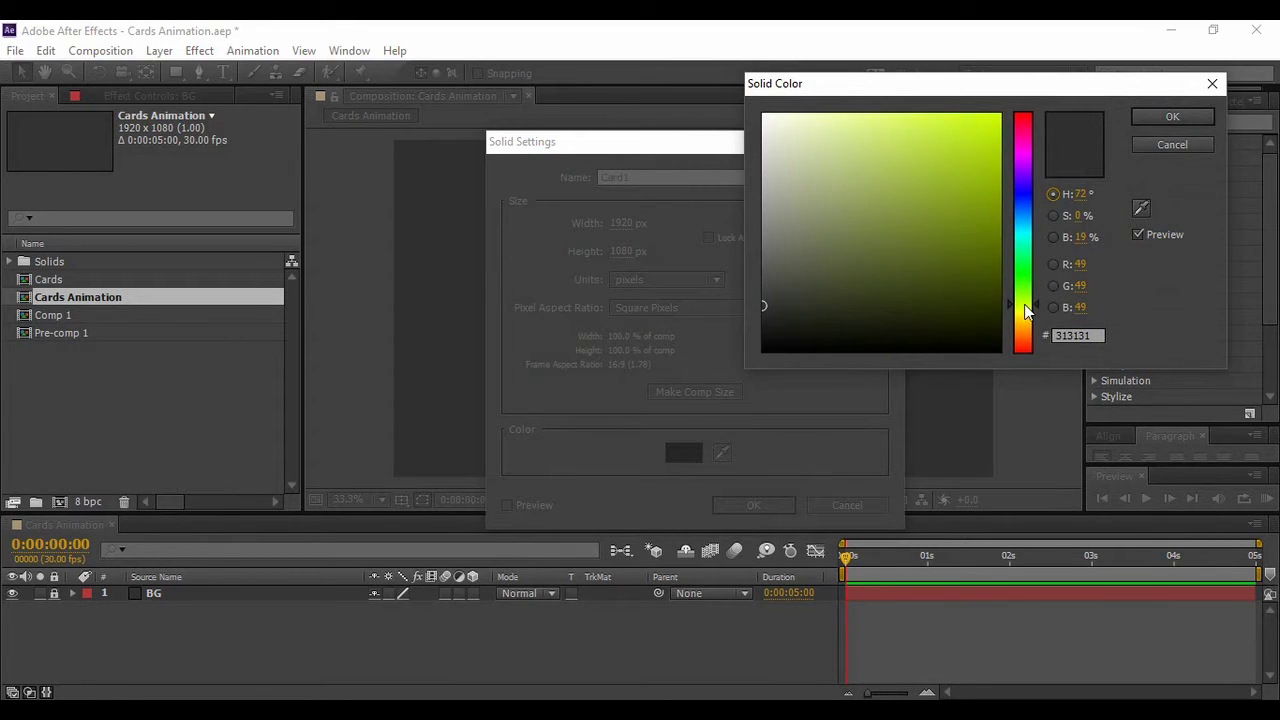
drag(1025, 301, 1025, 310)
drag(955, 137, 975, 131)
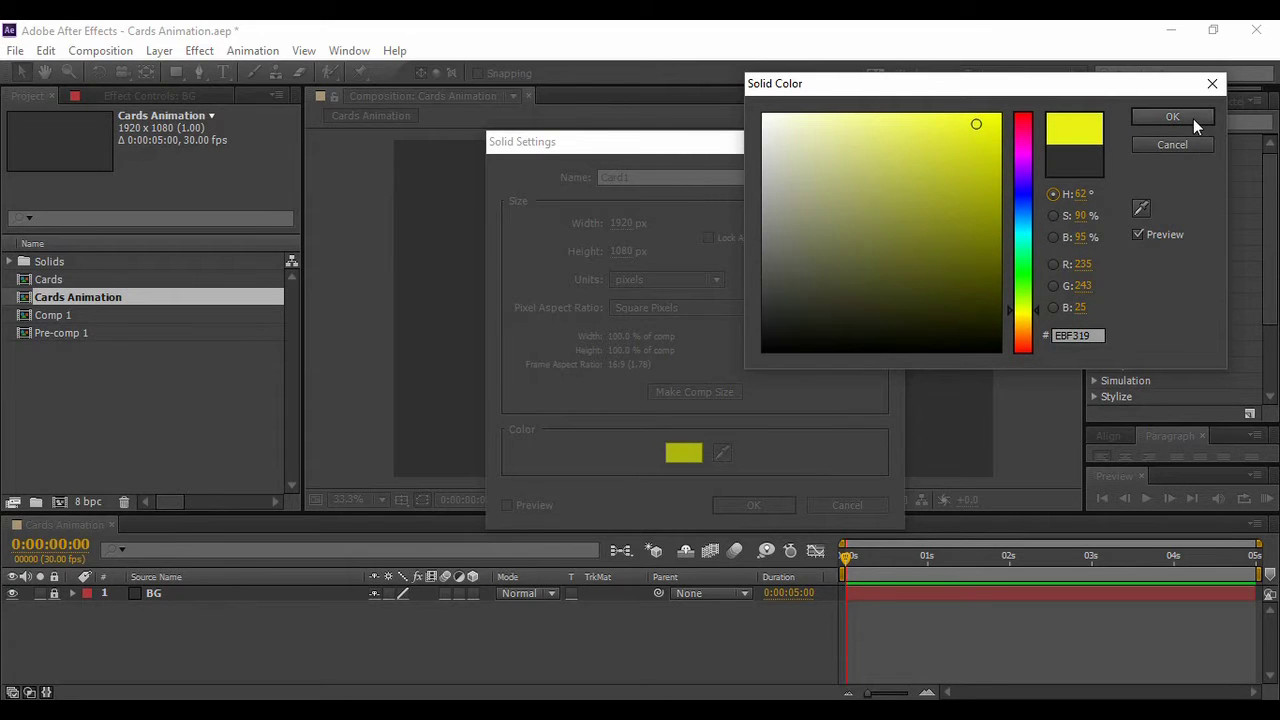
click(1193, 118)
click(758, 508)
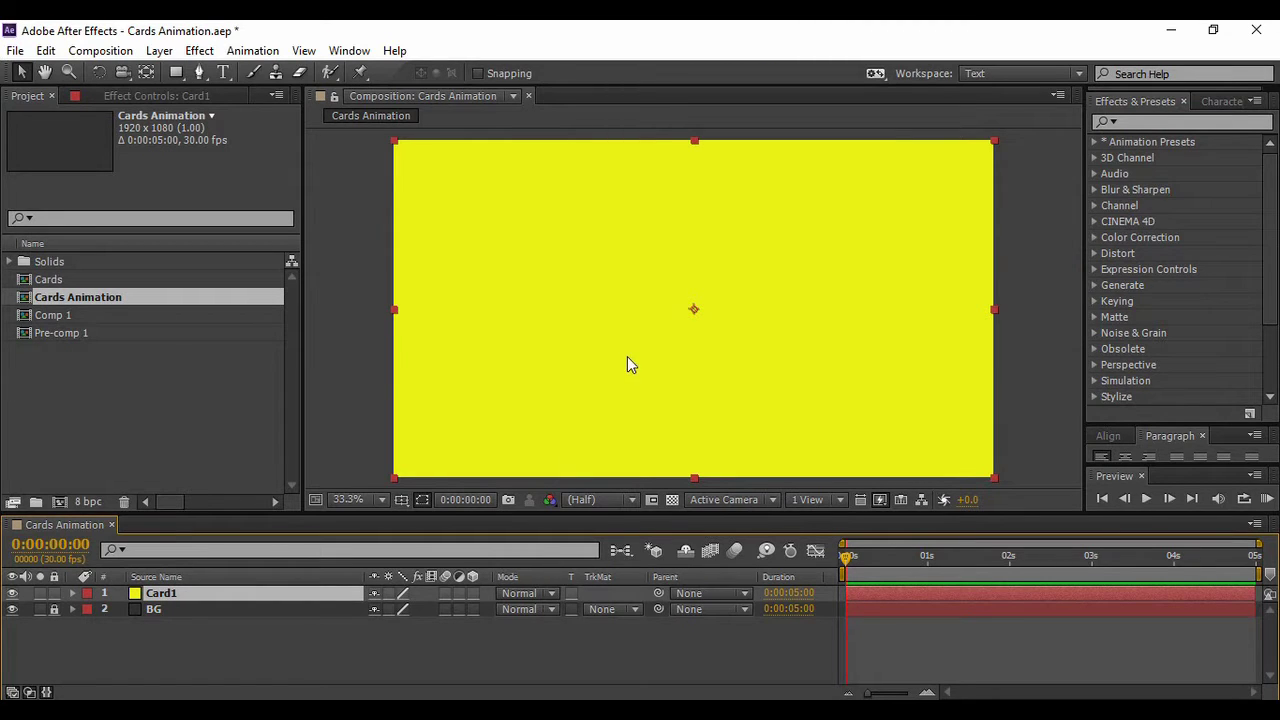
Move Card1's anchor point to the solid's bottom-left corner and scale the layer uniformly to 250%.
click(146, 73)
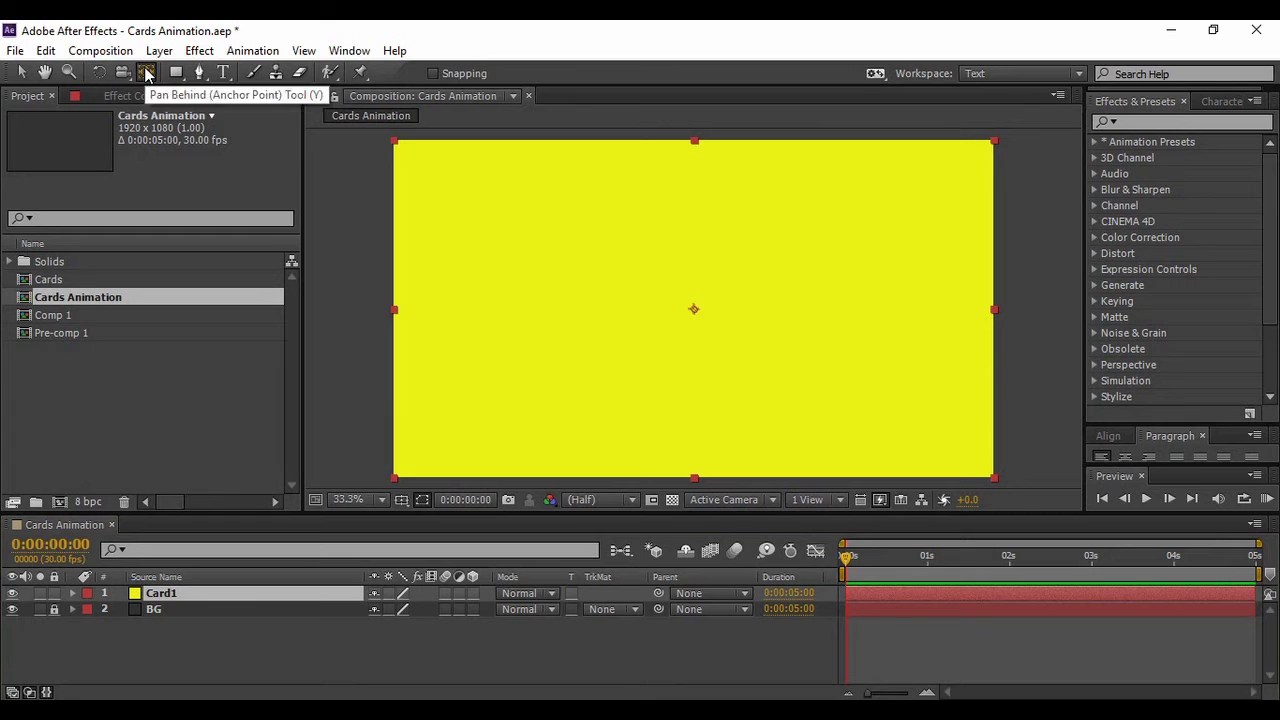
drag(690, 319, 394, 477)
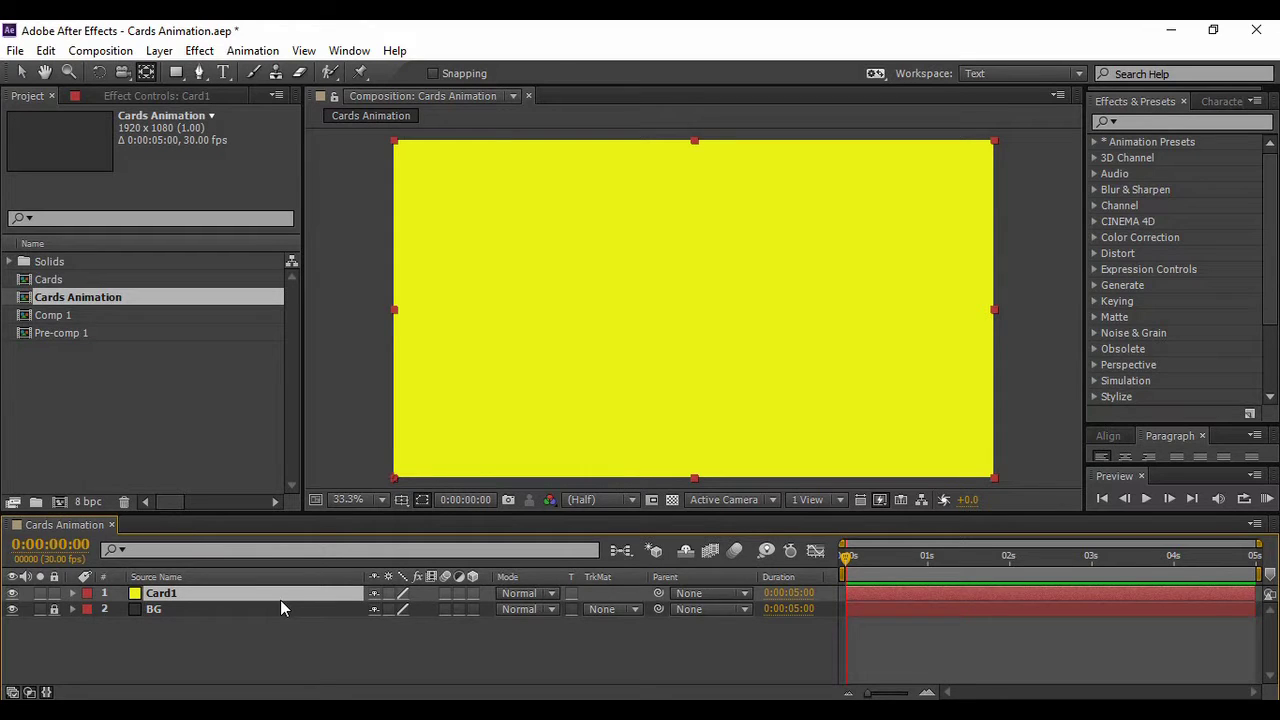
key(s)
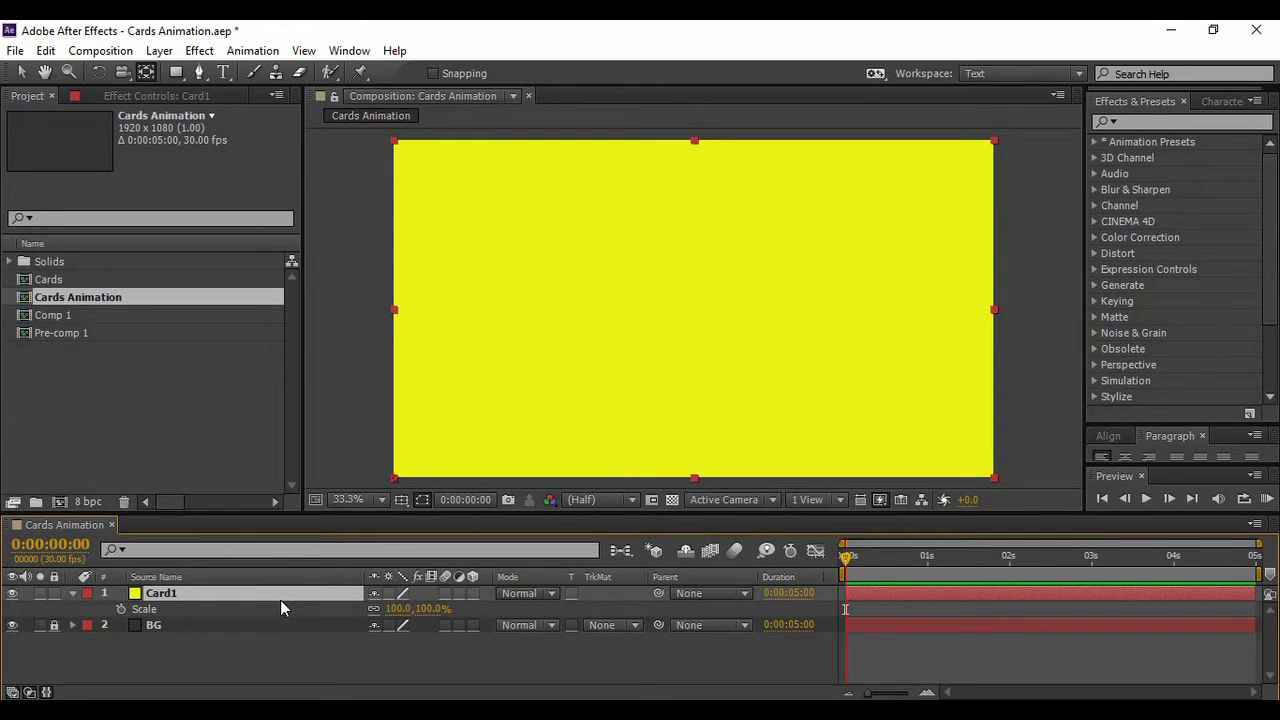
drag(398, 608, 438, 608)
click(398, 608)
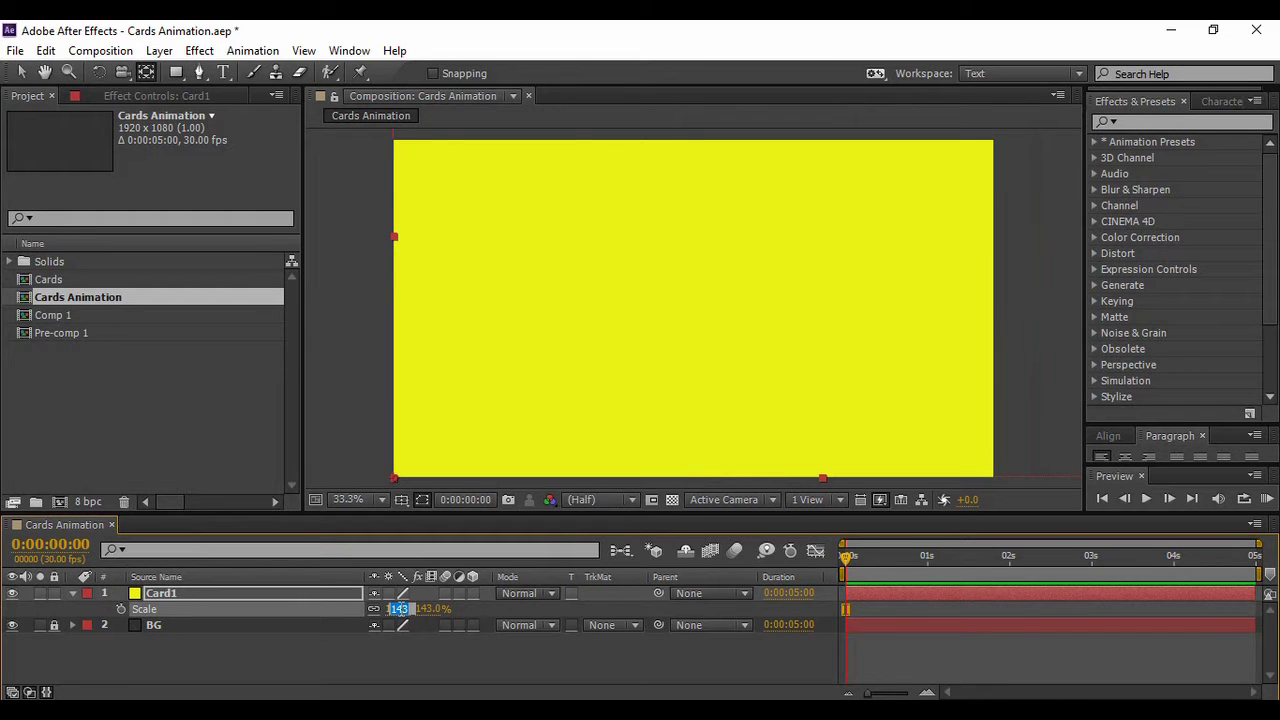
text(250)
key(Return)
key(comma)
key(comma)
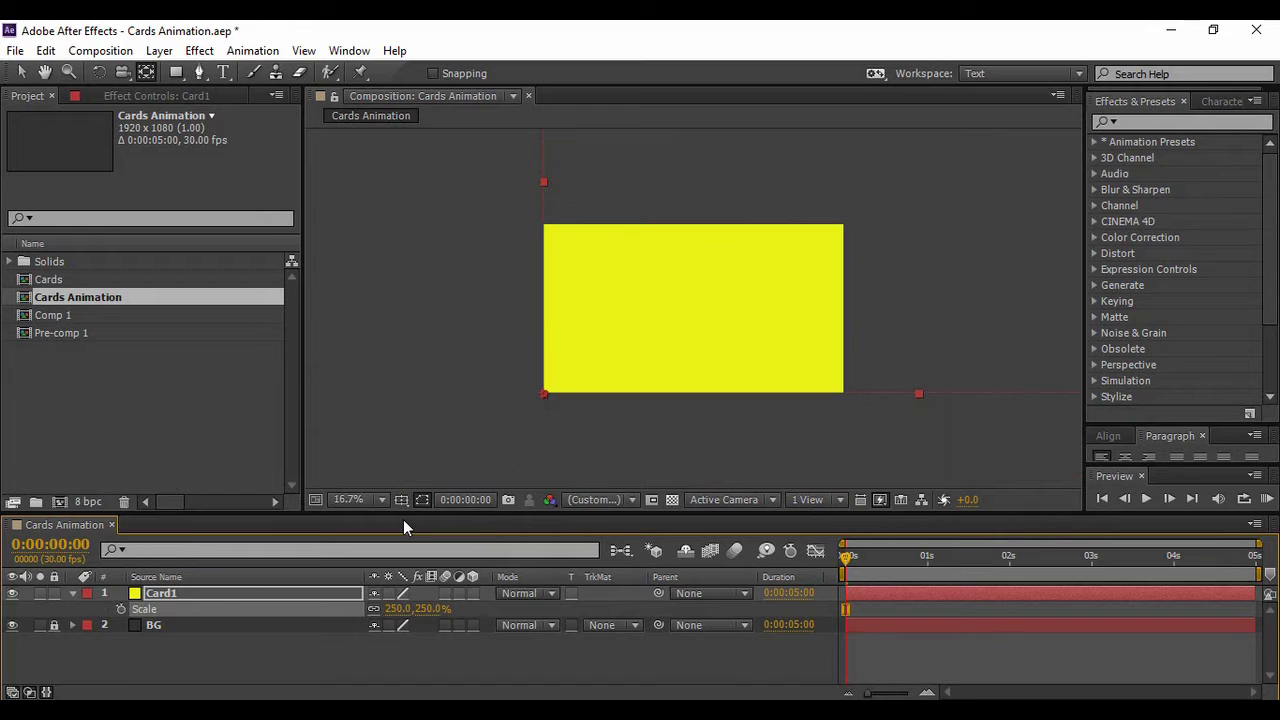
key(comma)
key(comma)
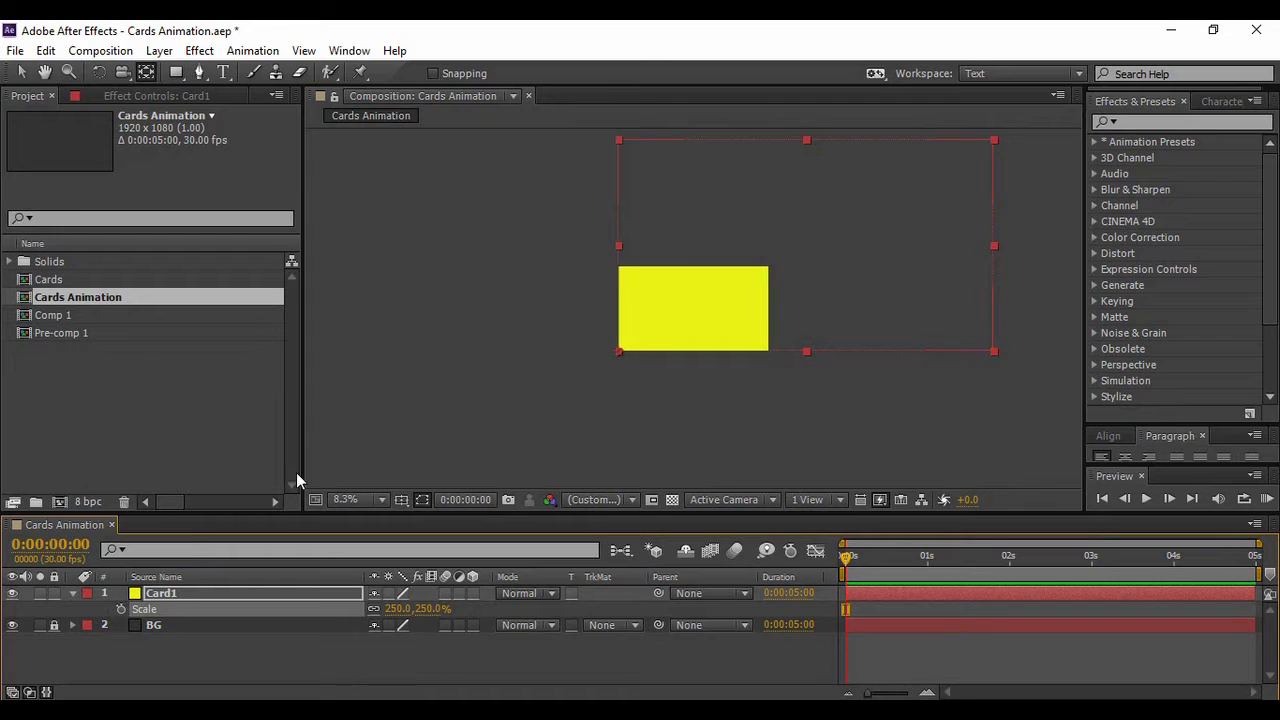
click(351, 499)
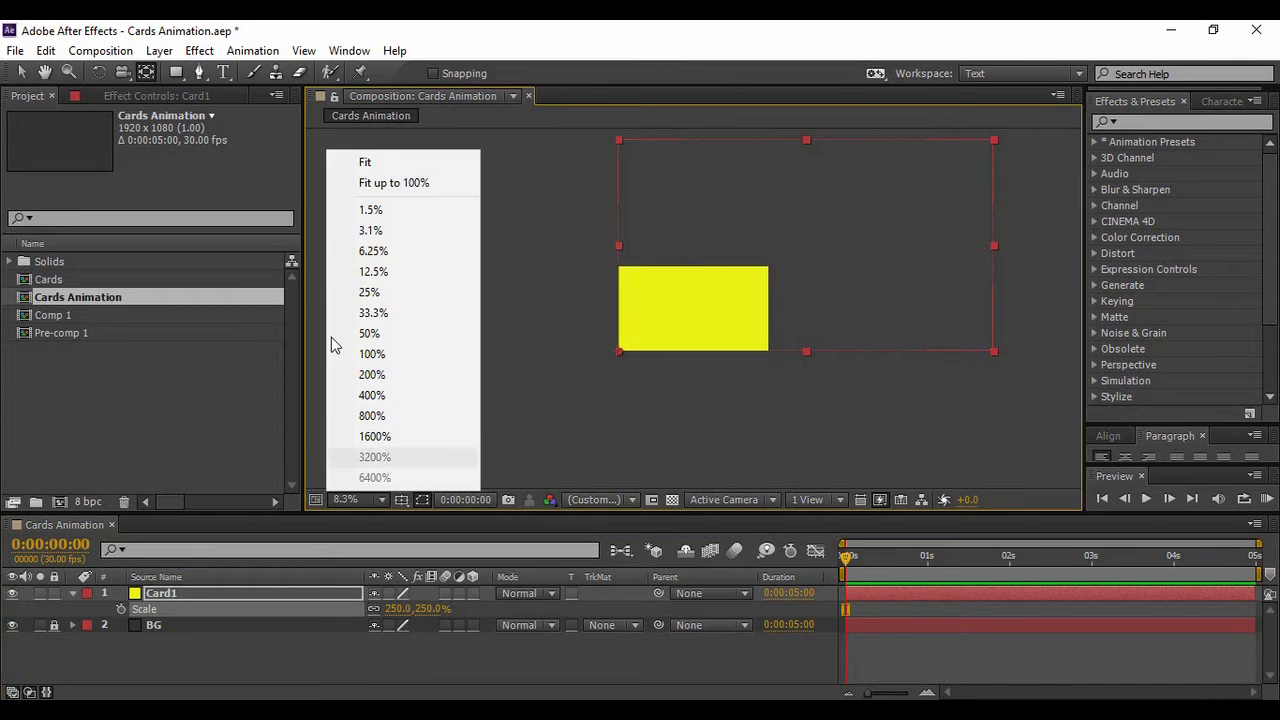
click(375, 162)
click(599, 679)
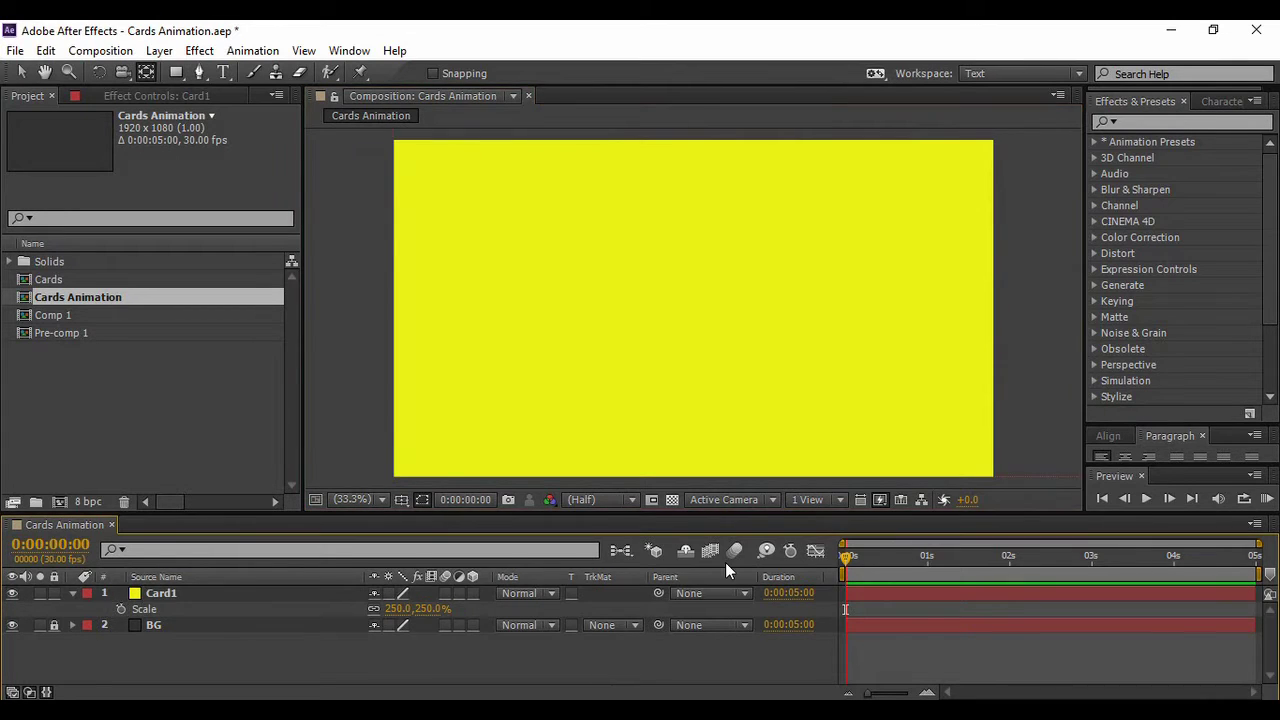
Set Card1's rotation to -95° and start its rotation keyframes at 0:00:00:00.
click(219, 595)
key(r)
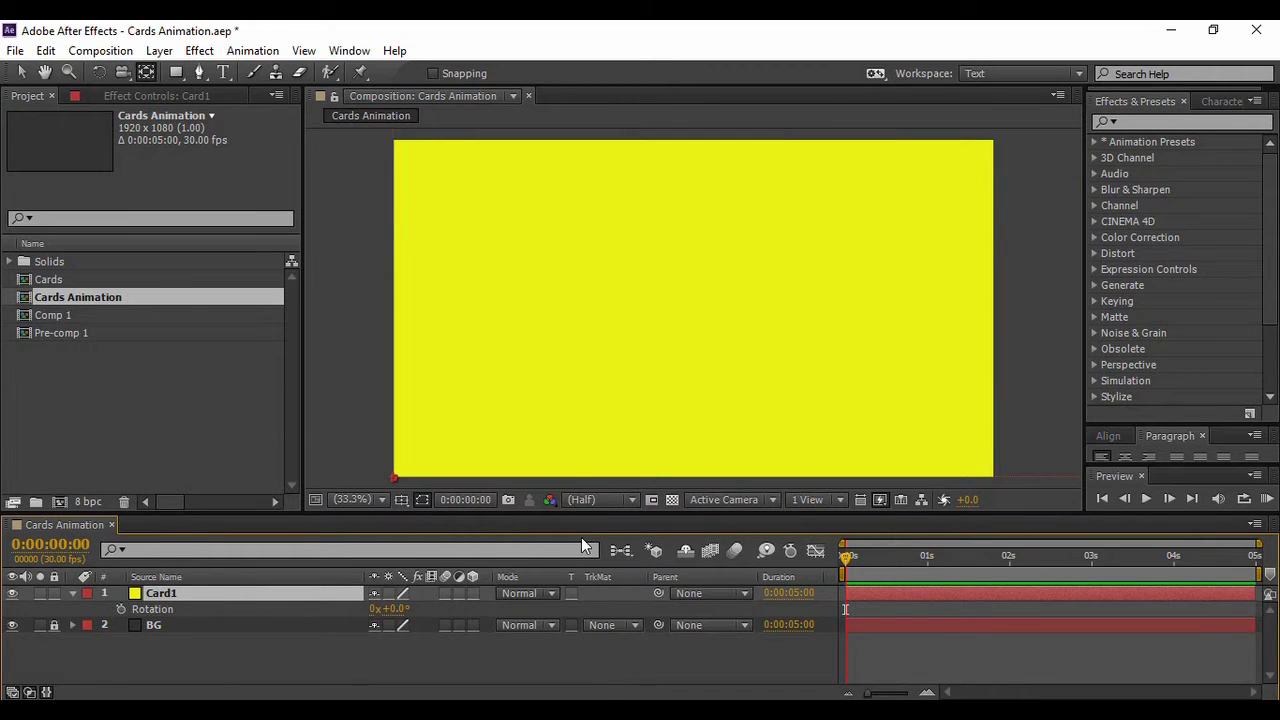
click(395, 608)
text(-95)
key(Return)
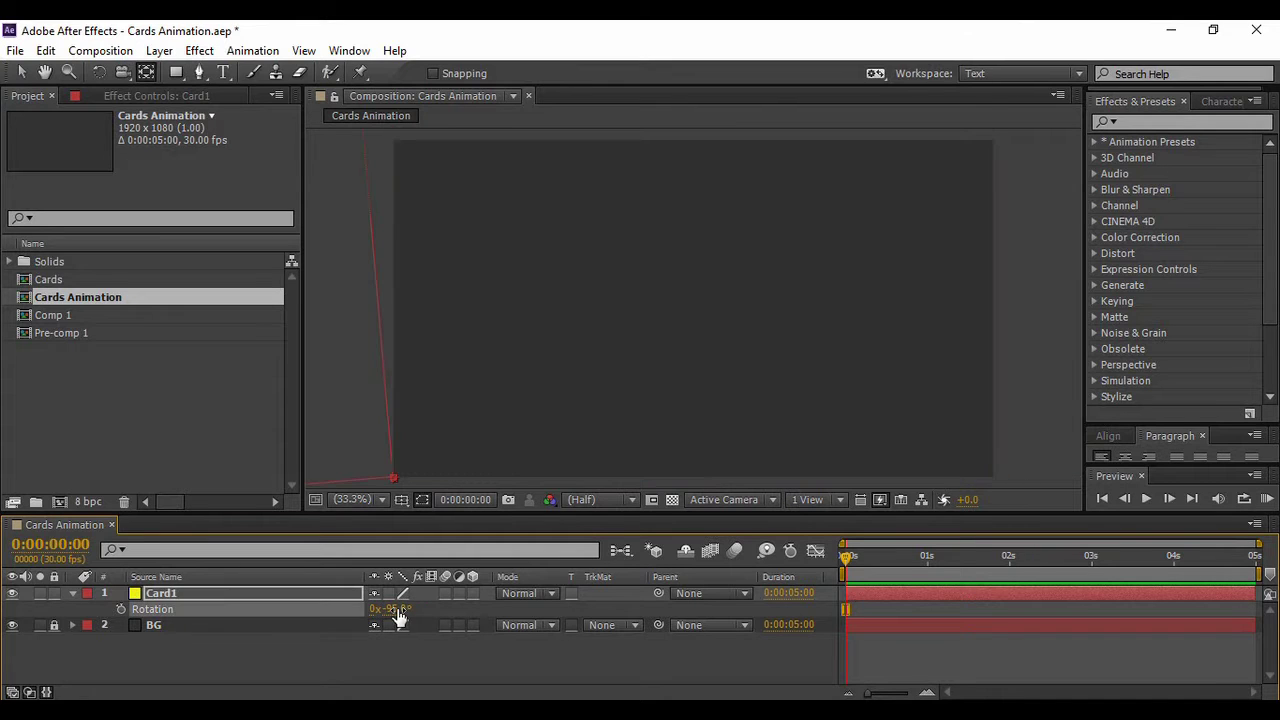
click(476, 655)
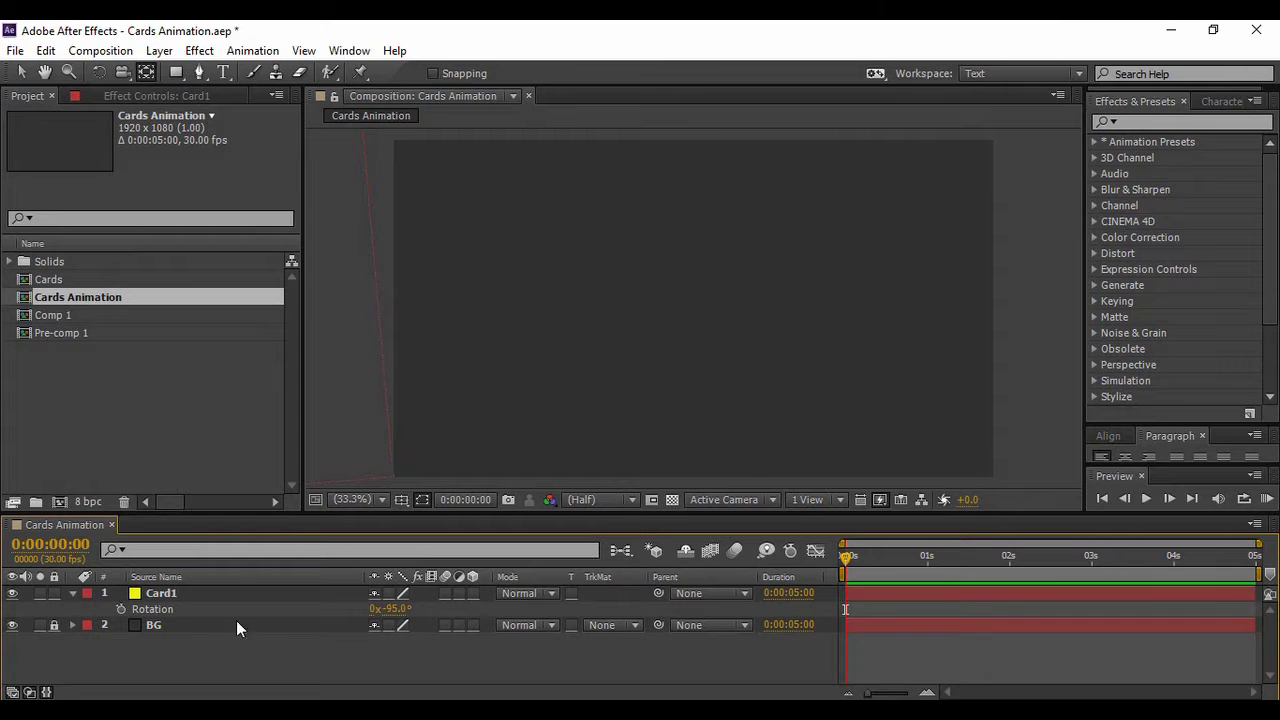
click(123, 605)
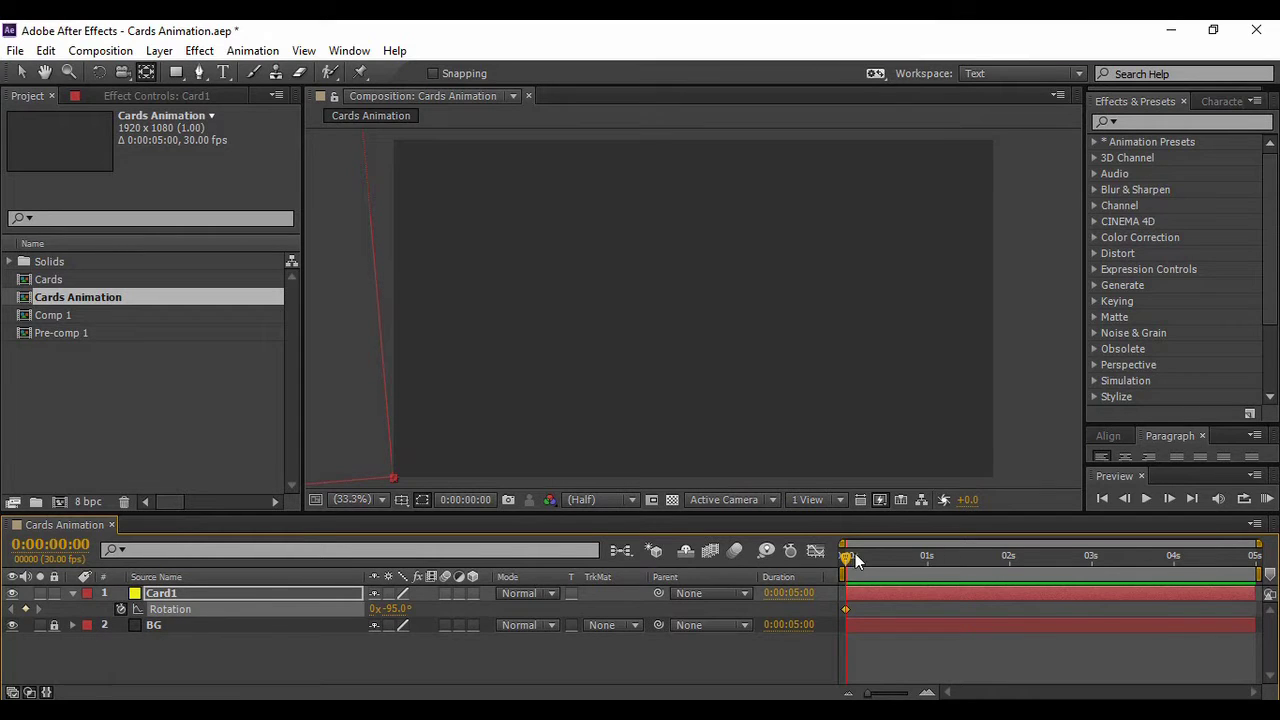
Add a rotation keyframe of 0° to Card1 at 0:00:00:10.
drag(849, 556, 876, 560)
click(393, 608)
text(0)
key(Return)
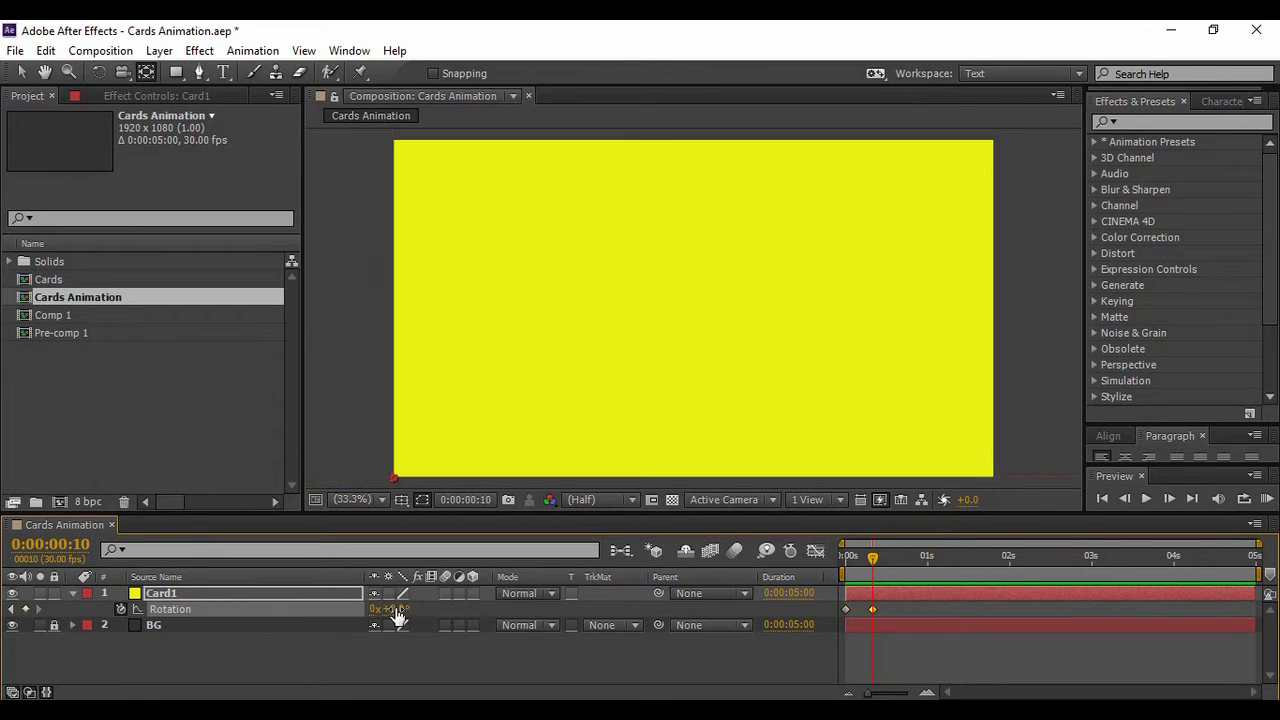
Add a rotation keyframe of 90° to Card1 at 0:00:00:20.
drag(878, 553, 903, 555)
click(401, 608)
text(90)
key(Return)
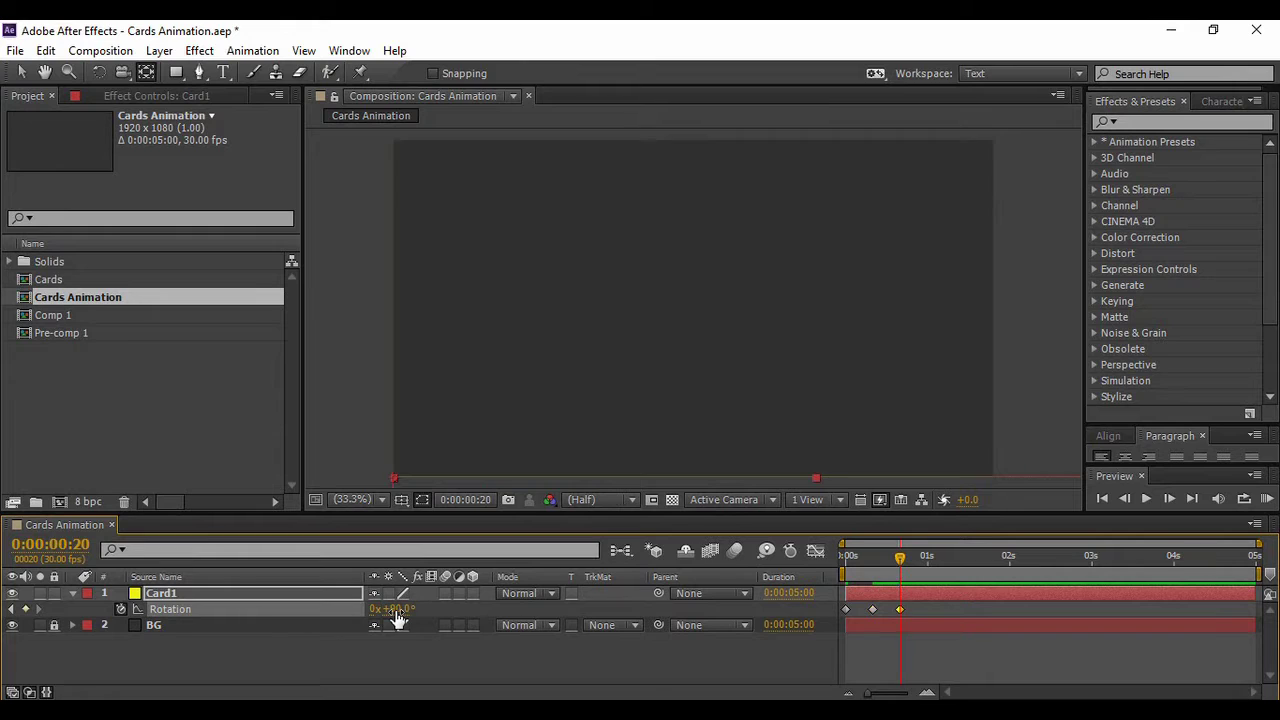
click(670, 669)
Return to the start of the timeline and preview Card1's rotation animation.
drag(901, 554, 803, 554)
click(1148, 502)
click(1148, 502)
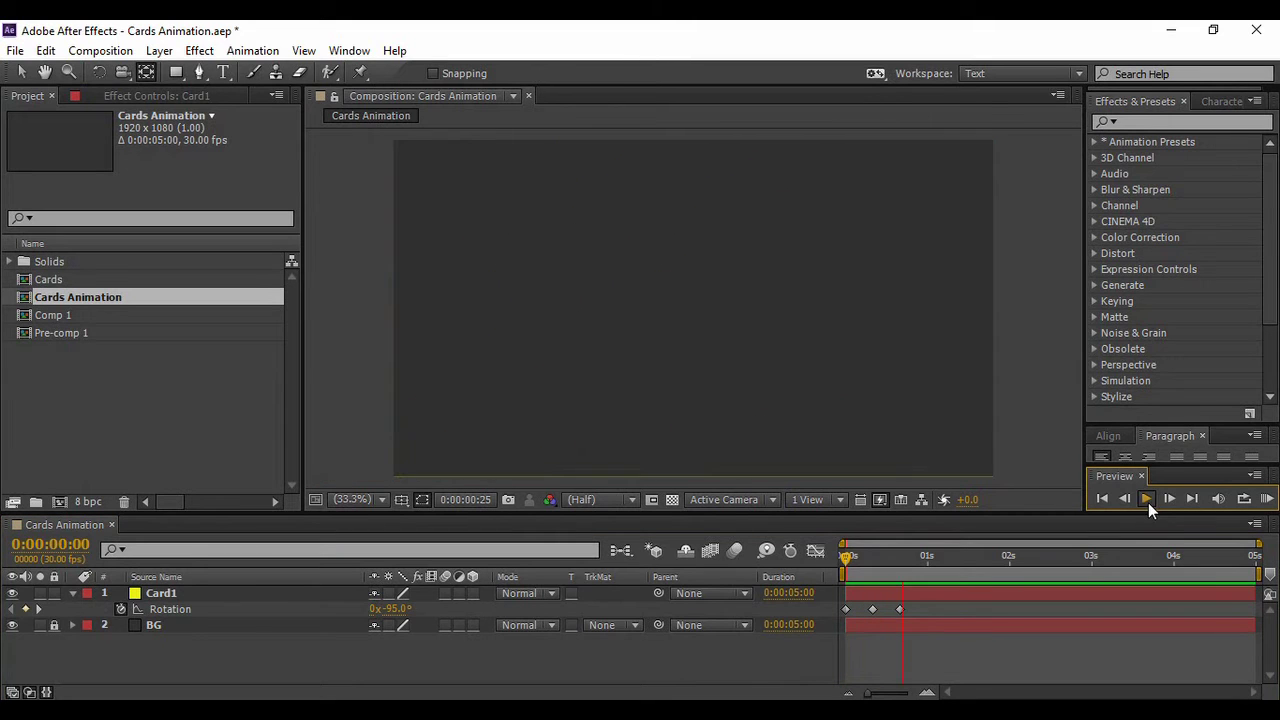
Apply Easy Ease to all three of Card1's rotation keyframes and collapse the layer's keyframed properties.
drag(920, 605, 835, 616)
key(F9)
click(790, 661)
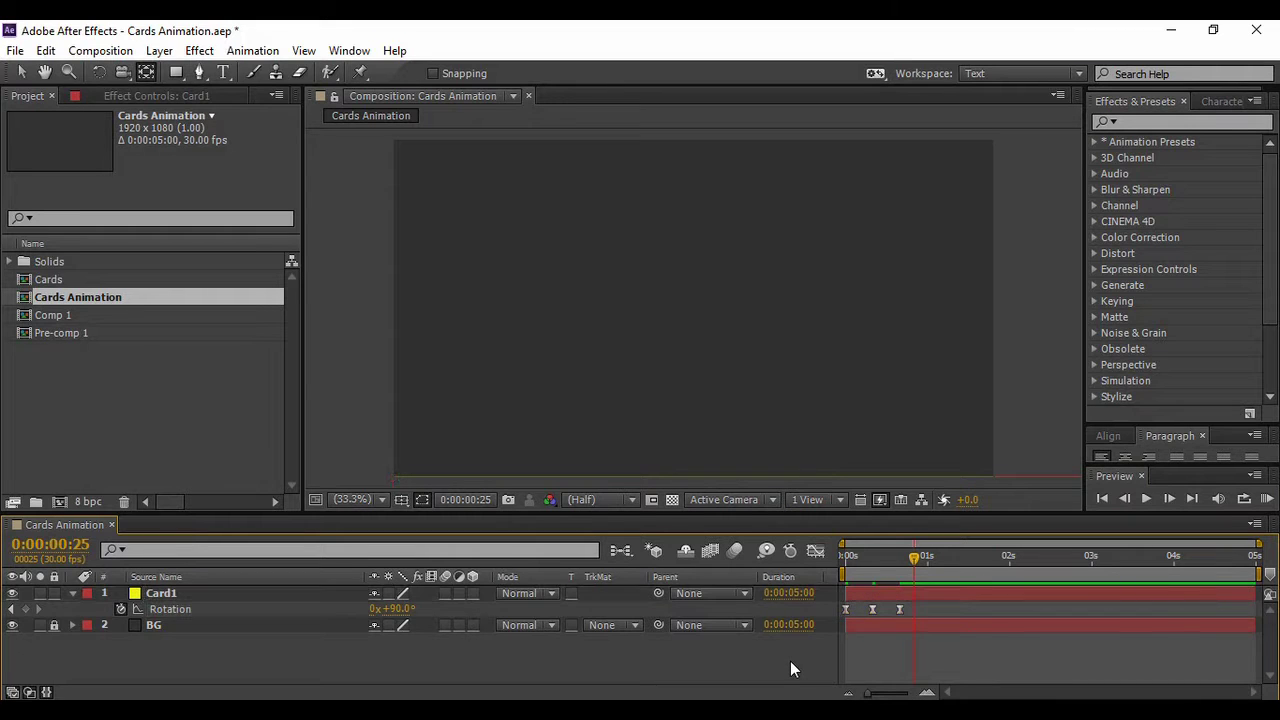
key(u)
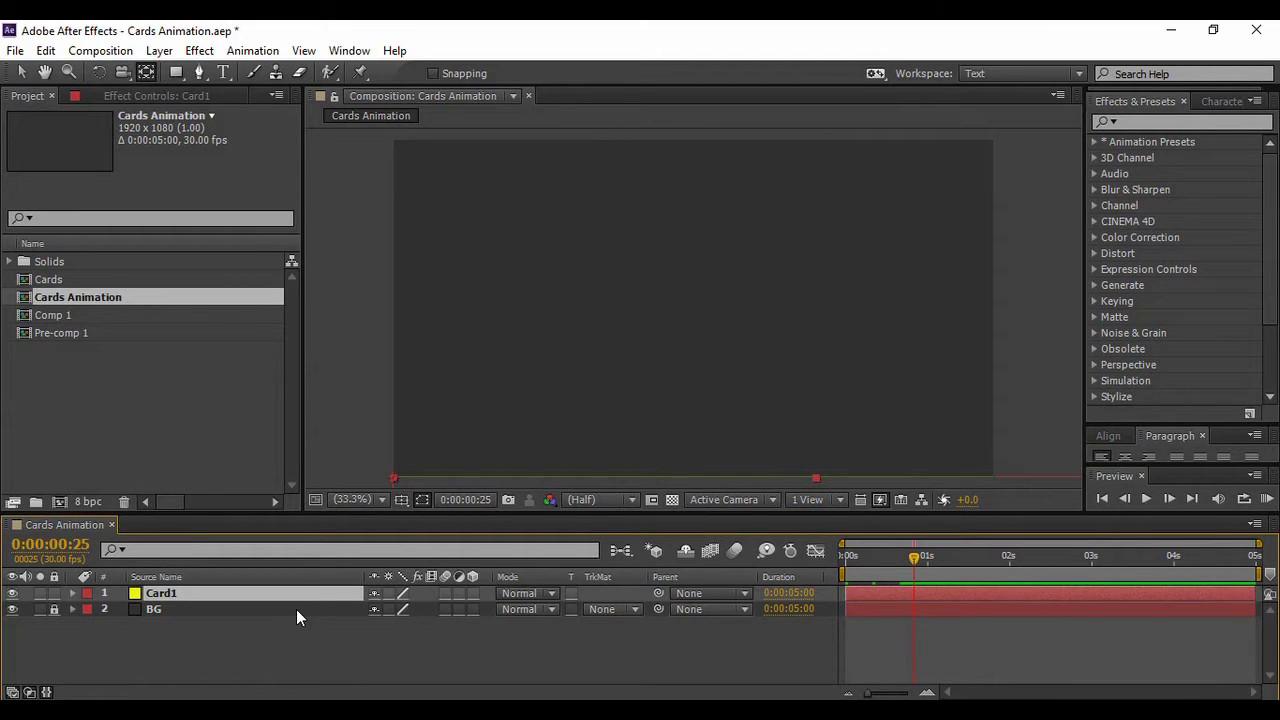
Duplicate Card1 and shift the upper copy in time so it starts about 9 frames later.
key(ctrl+d)
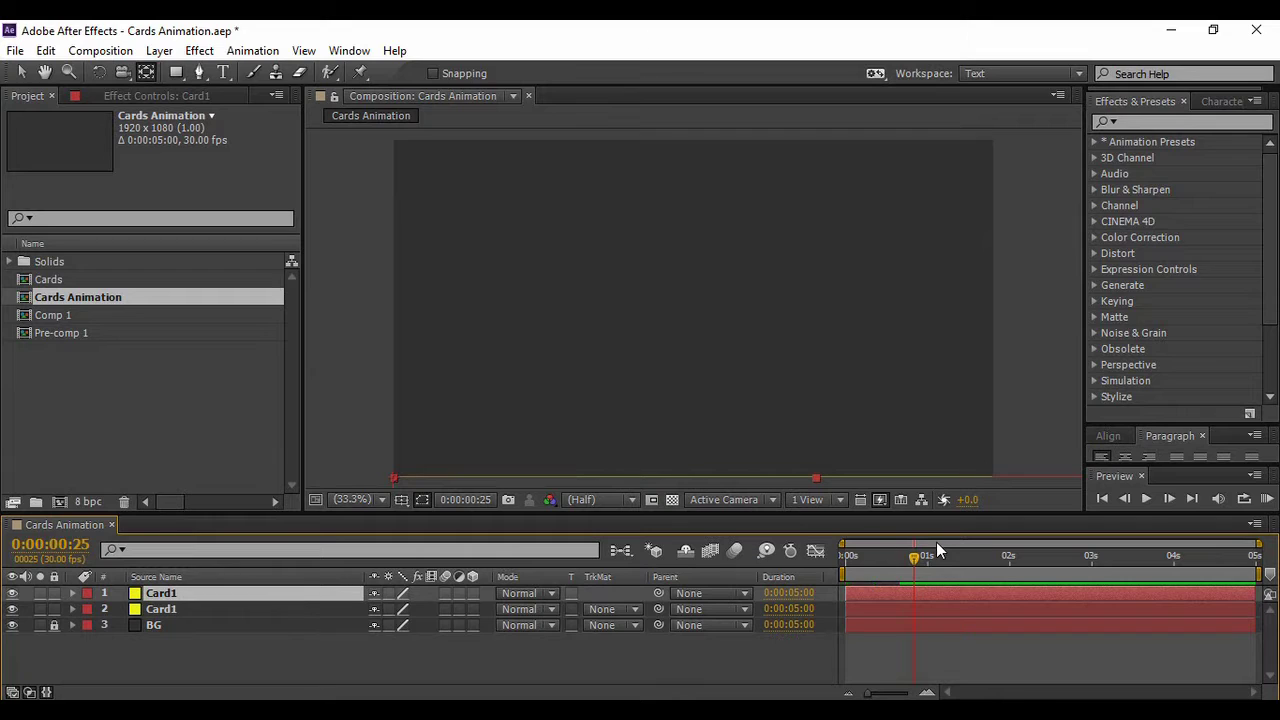
click(21, 72)
drag(976, 597, 1000, 597)
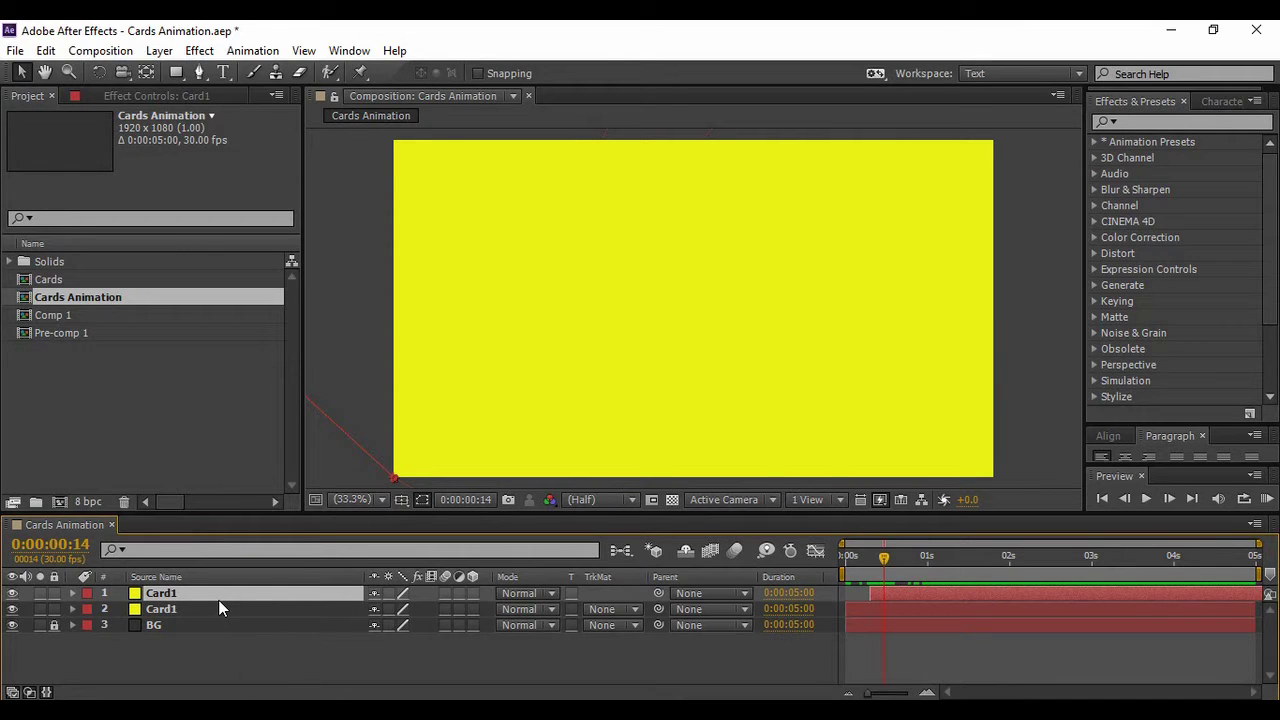
Change the solid settings of the duplicated card to make it a new green solid (#13C83D).
click(157, 52)
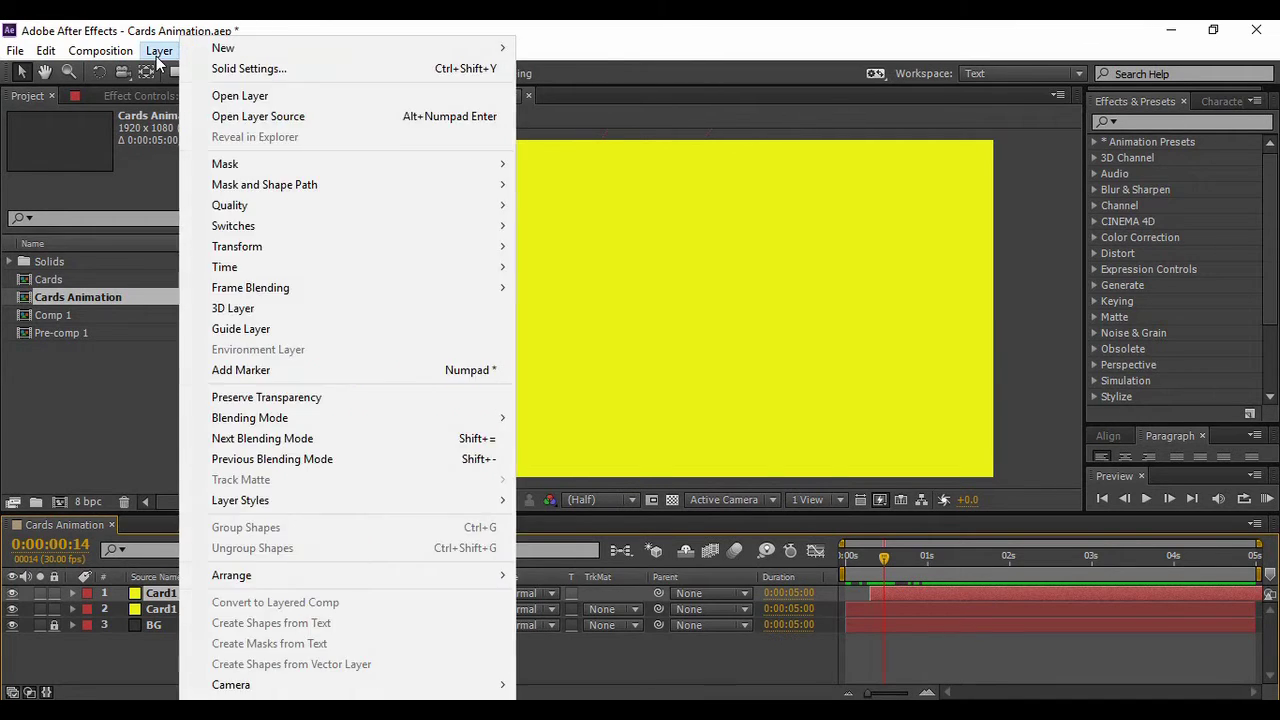
click(240, 69)
click(558, 389)
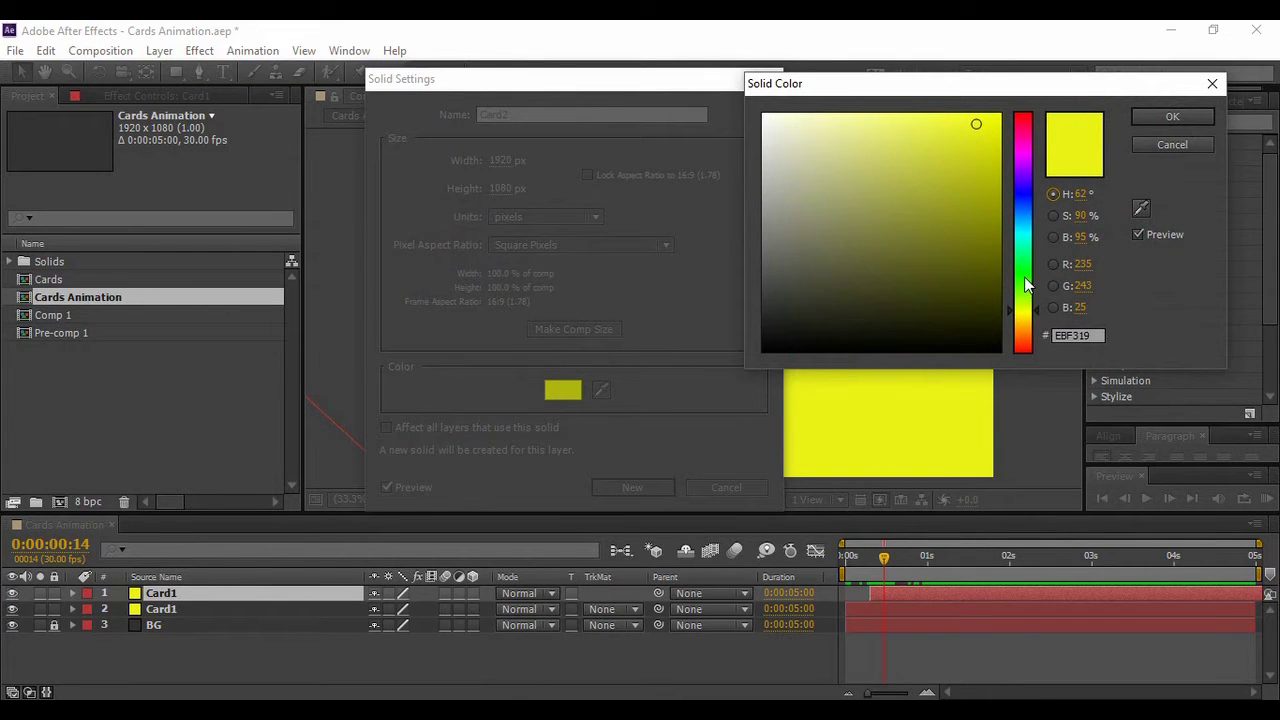
drag(1025, 278, 1024, 263)
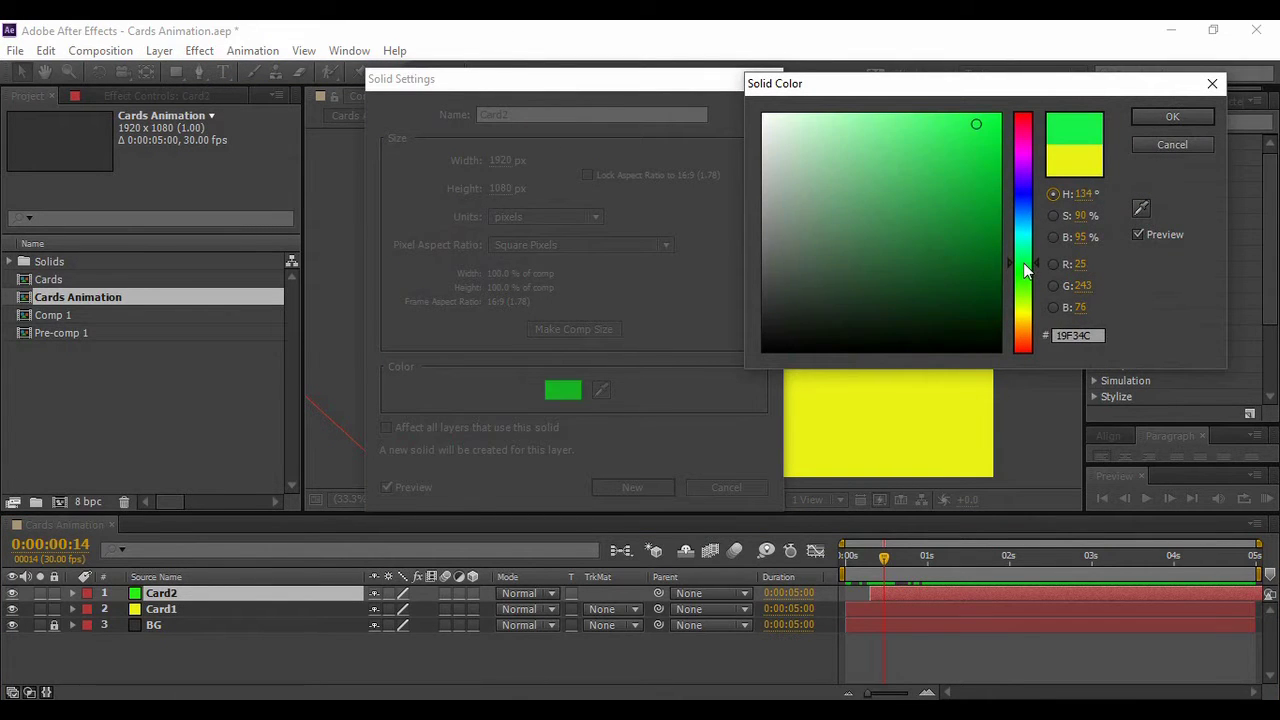
click(978, 164)
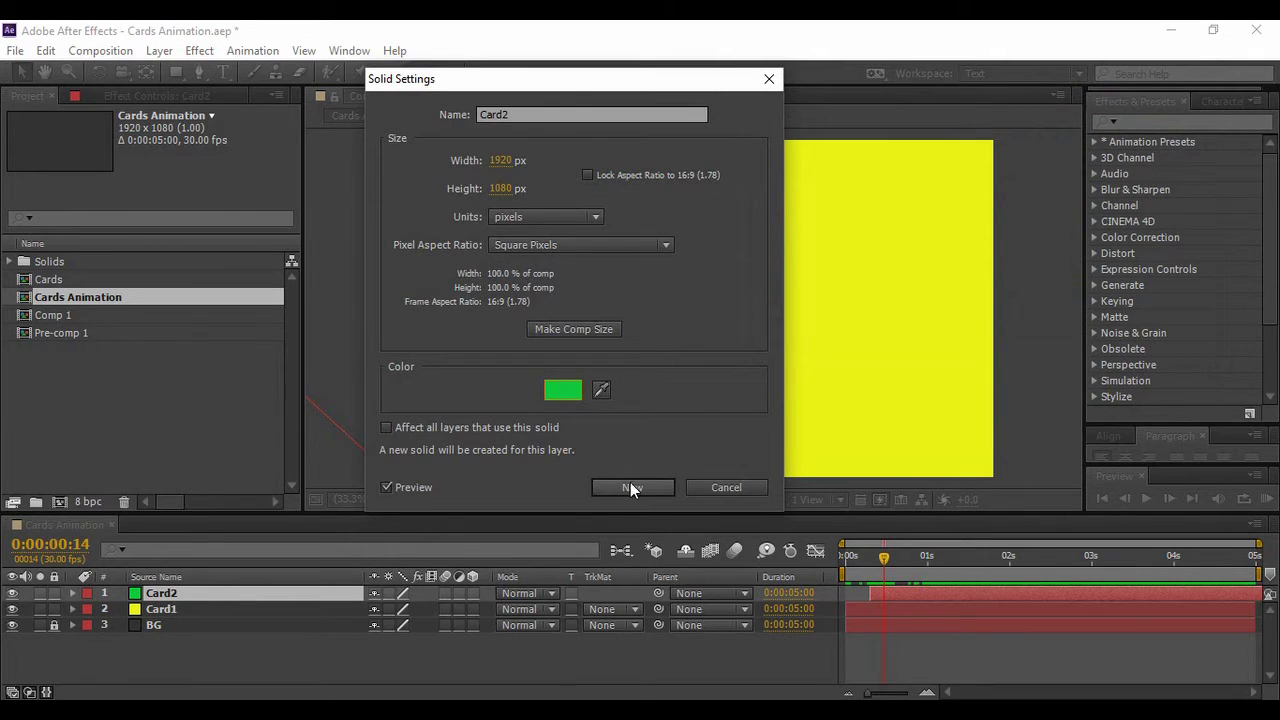
click(631, 487)
Return to the start of the timeline and preview the yellow and green cards swinging together.
click(660, 678)
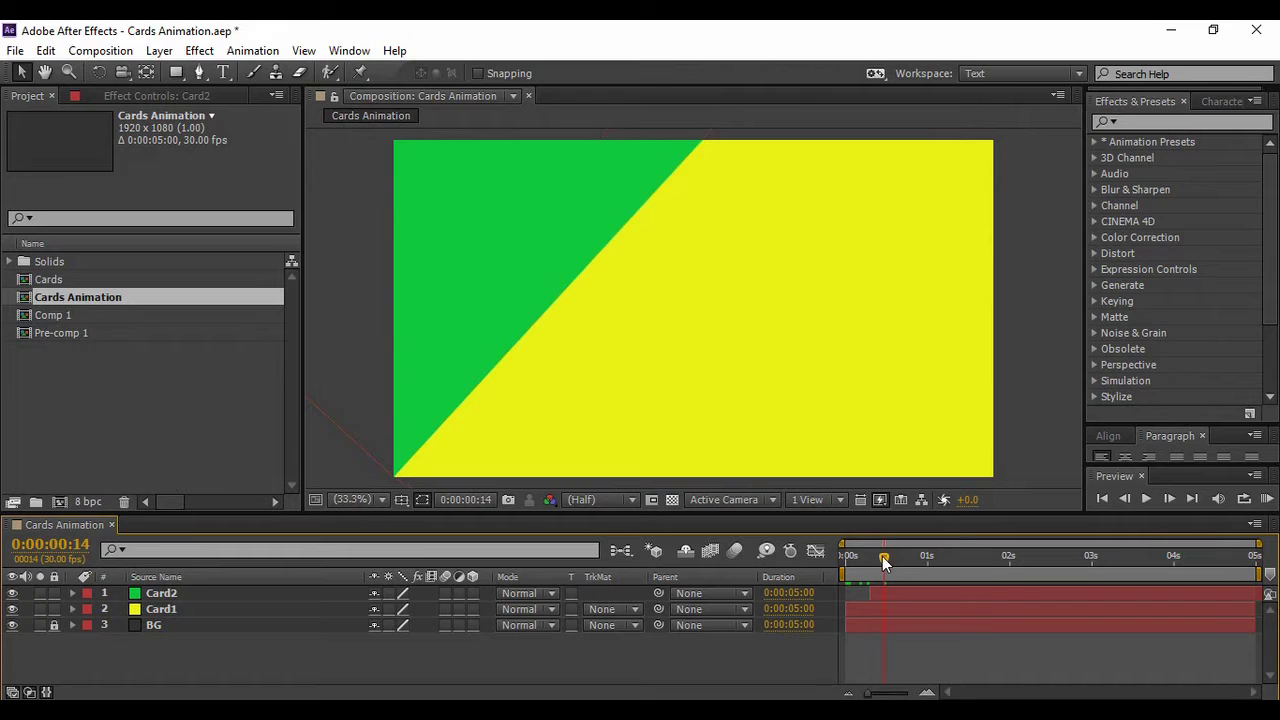
drag(884, 558, 791, 560)
click(1145, 498)
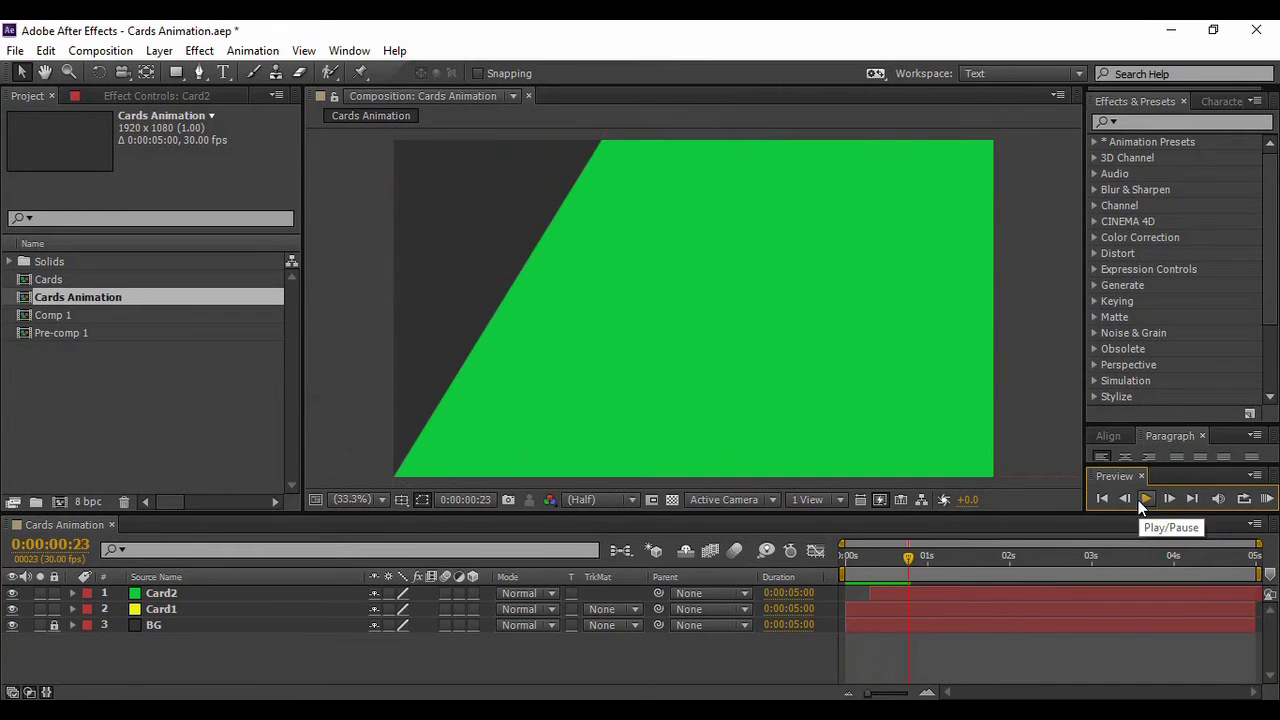
Shift Card2 earlier so it starts at 0:00:00:03, previewing the overlap of the two cards from the beginning.
click(885, 588)
drag(885, 591, 800, 576)
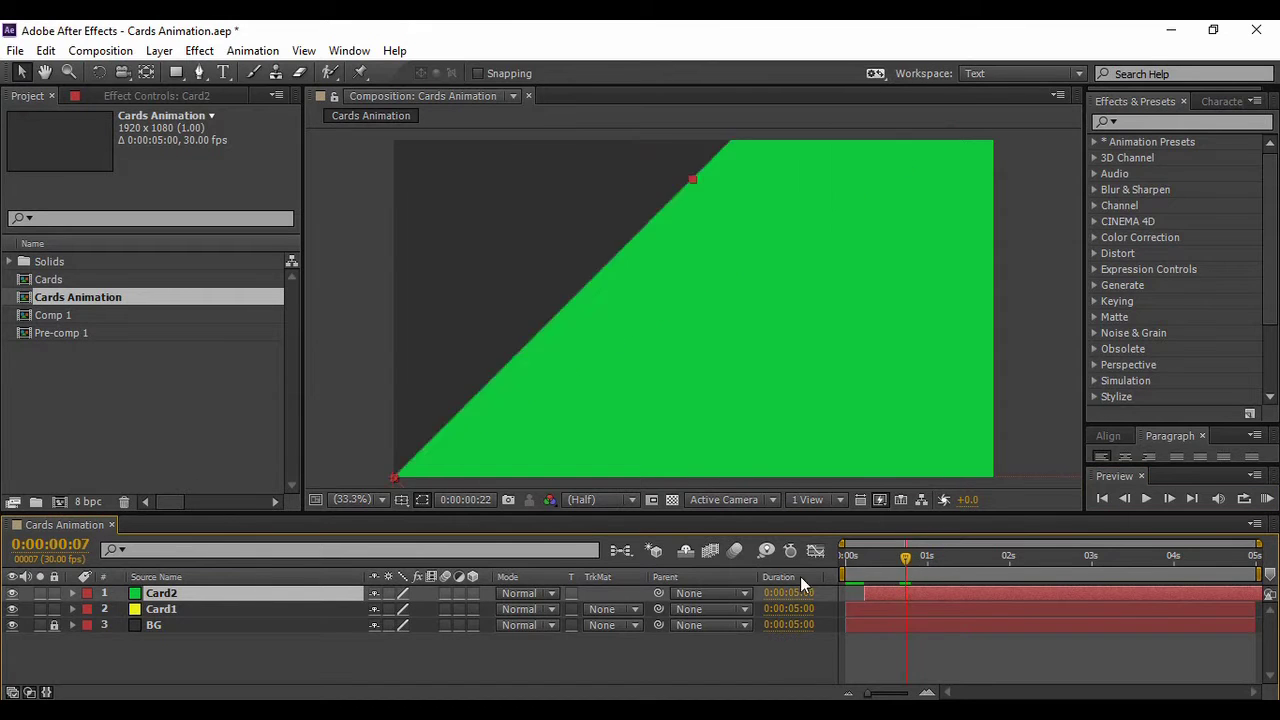
click(777, 670)
click(1145, 498)
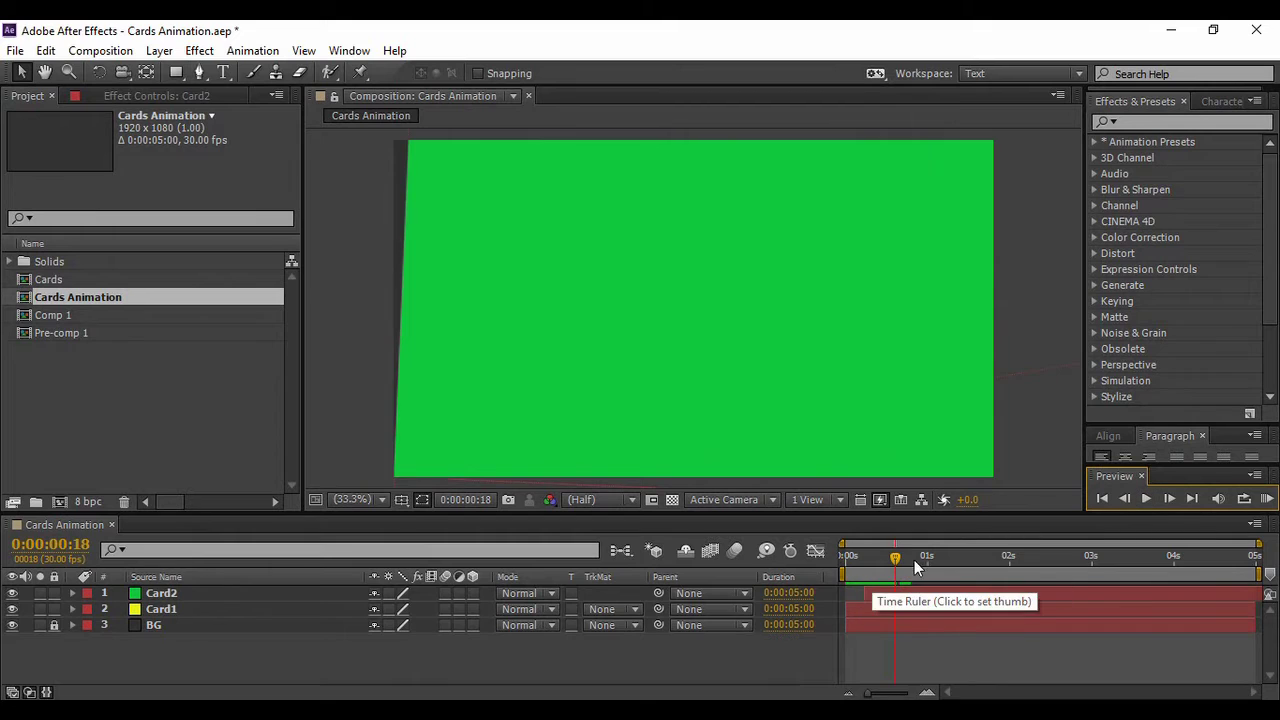
drag(885, 558, 798, 554)
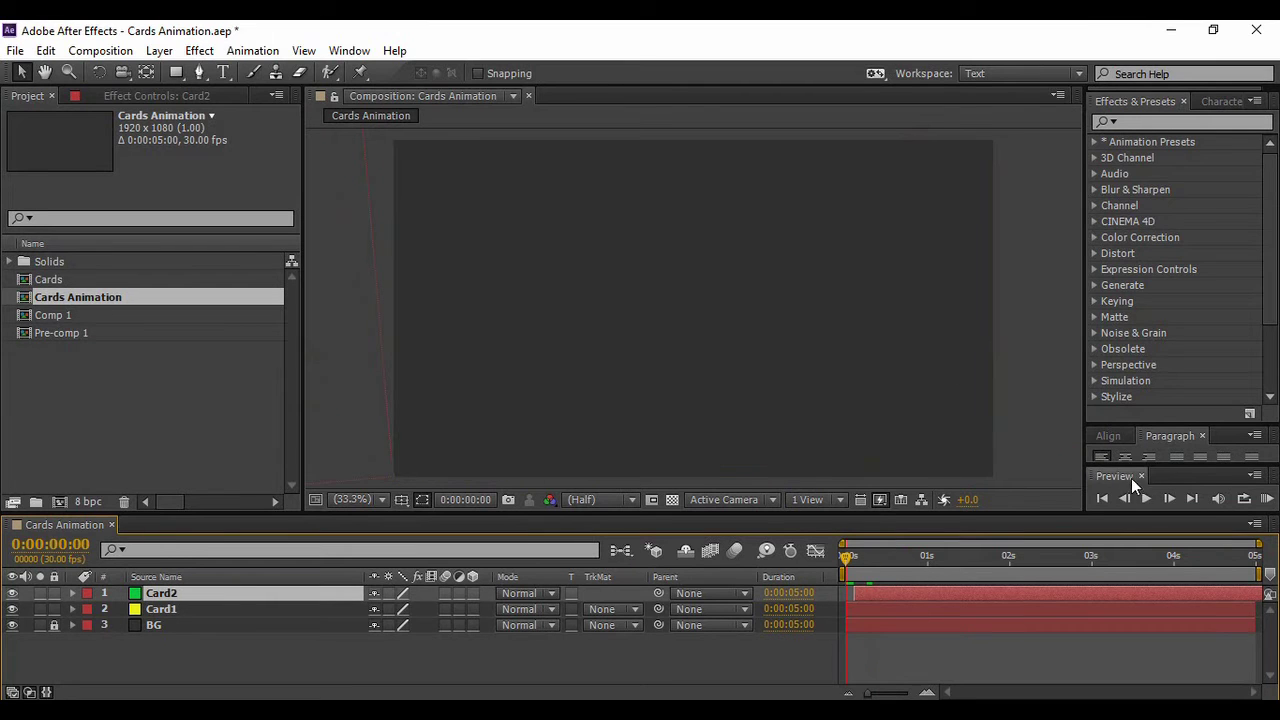
click(1147, 498)
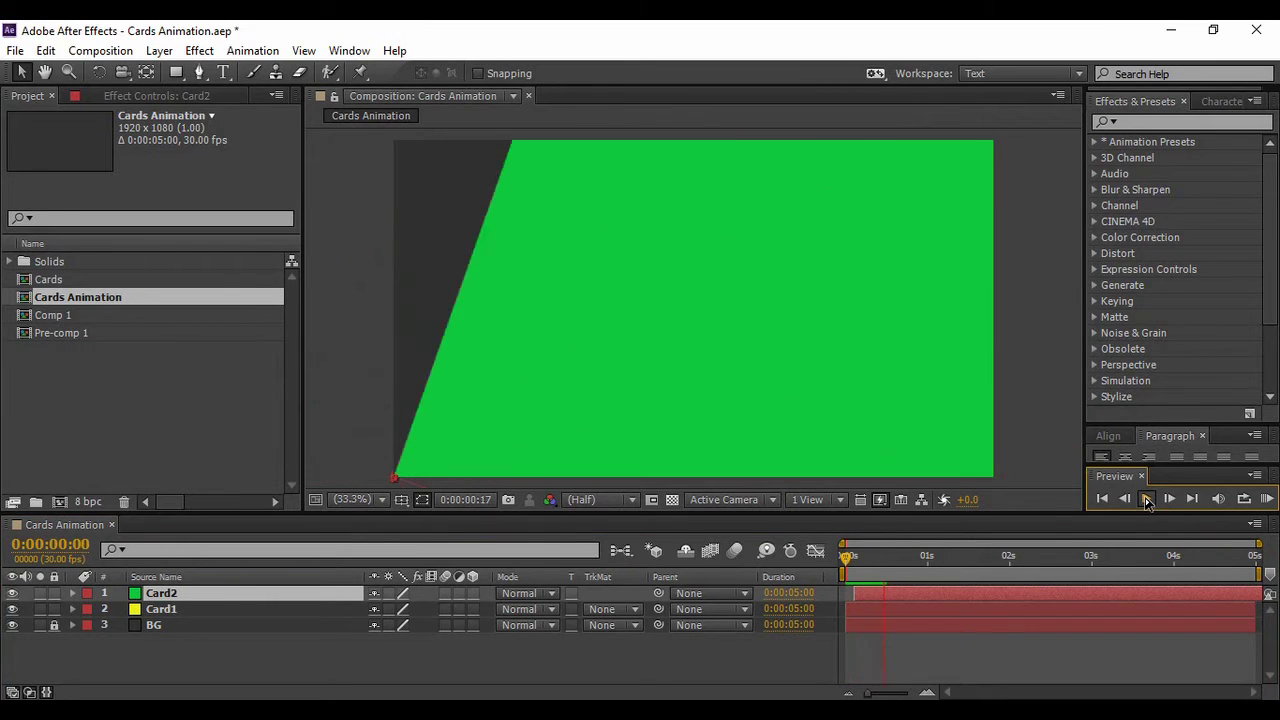
click(1145, 497)
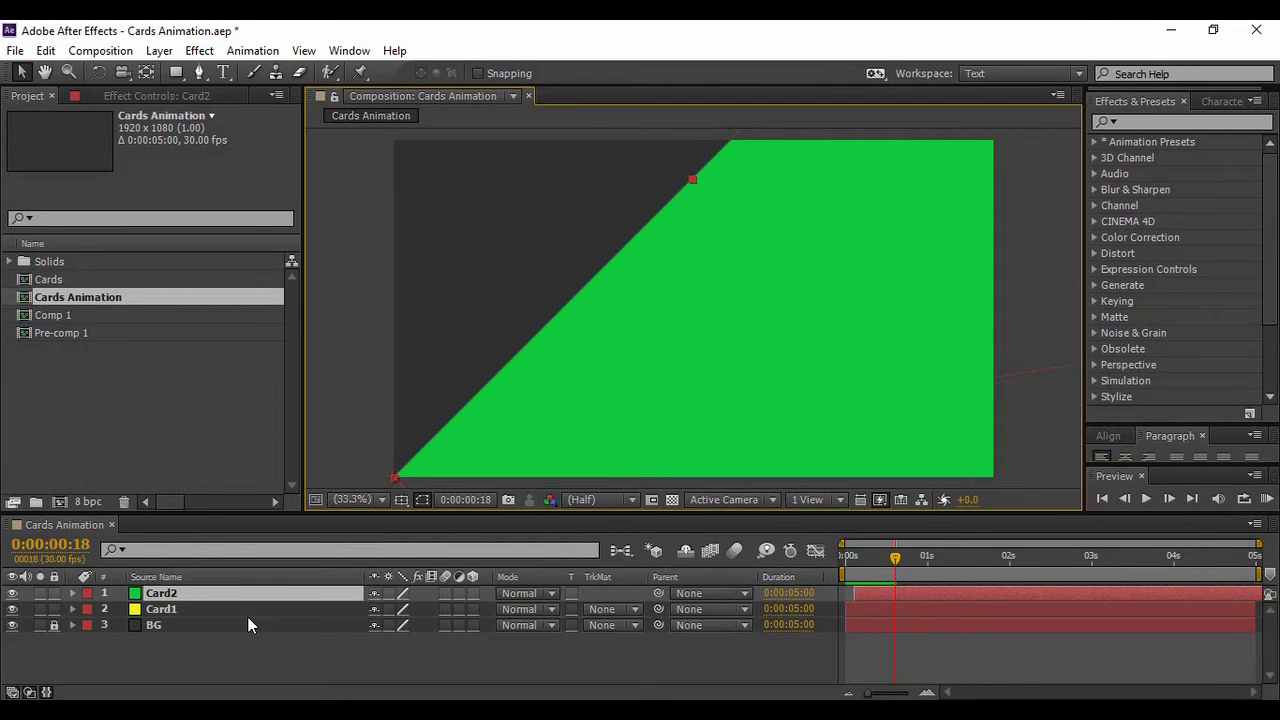
Duplicate Card2 and turn the upper copy into a new cyan solid (#1DD4DF).
key(ctrl+d)
click(159, 50)
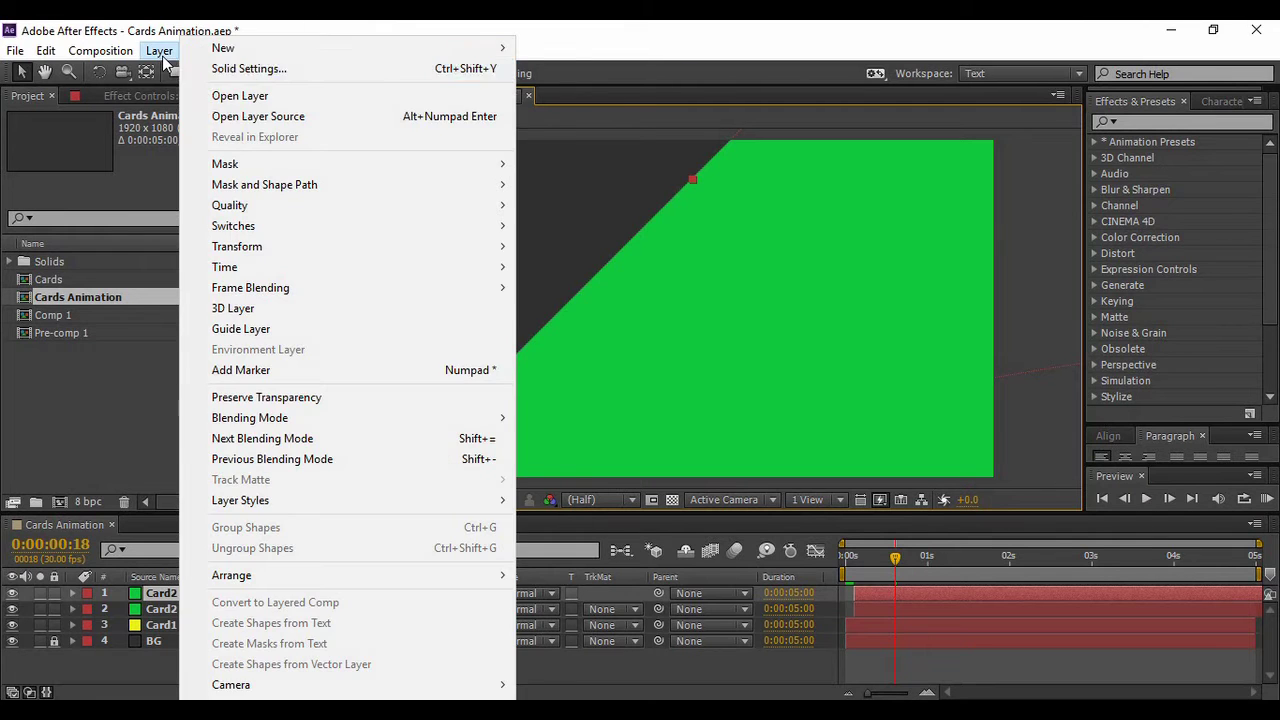
click(240, 68)
click(553, 391)
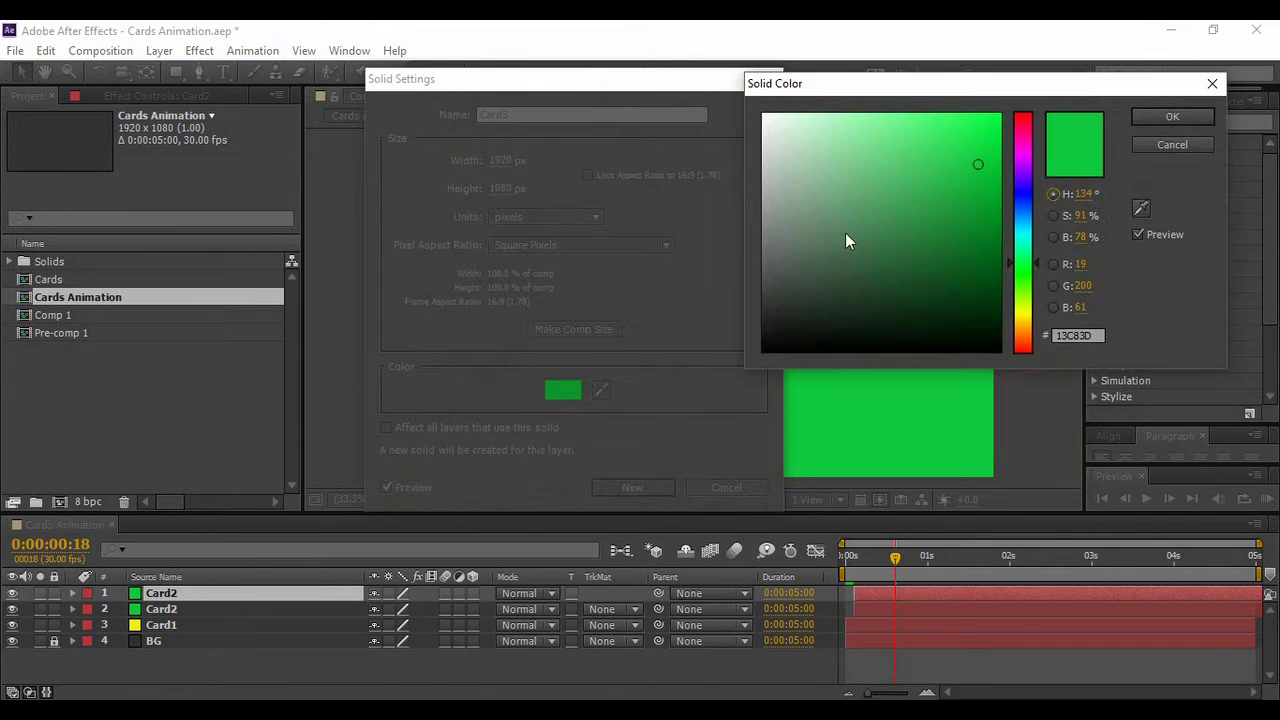
mouse_move(1028, 235)
mouse_down()
mouse_move(1022, 221)
mouse_move(1024, 285)
mouse_move(1022, 194)
mouse_up()
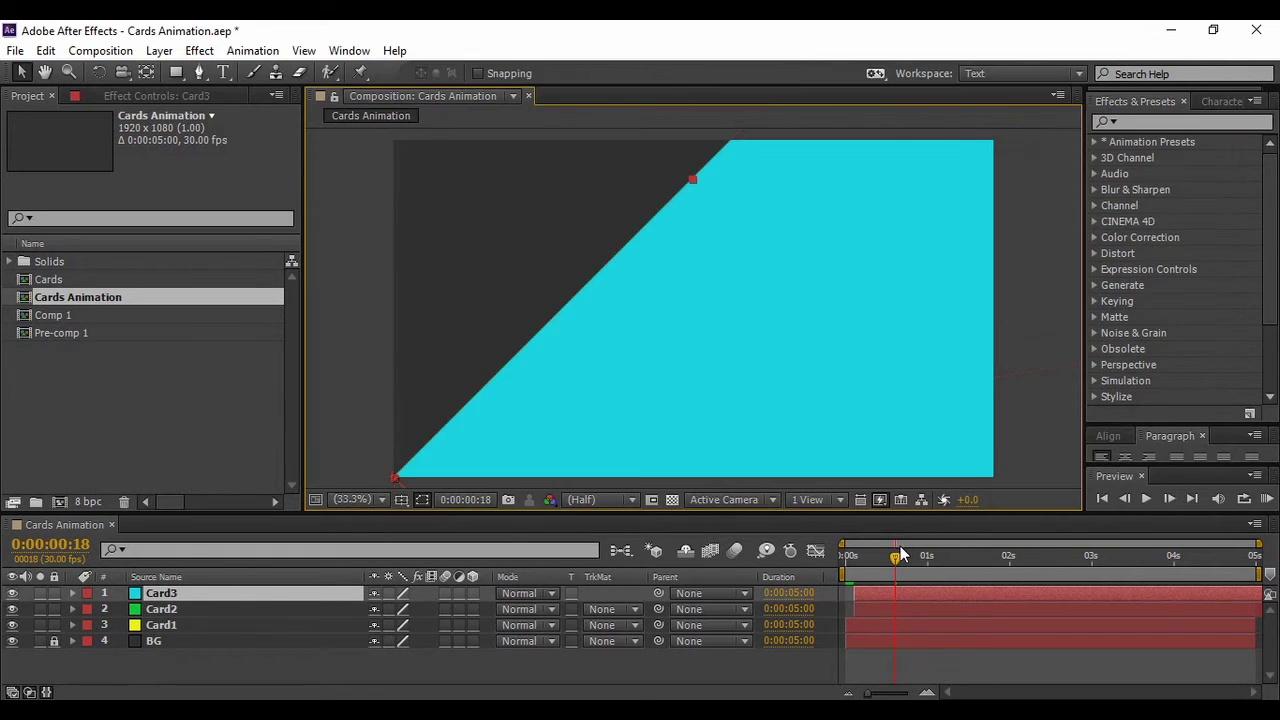
Move Card3 in time so it starts at 0:00:00:06 and preview the staggered cards.
drag(894, 557, 835, 560)
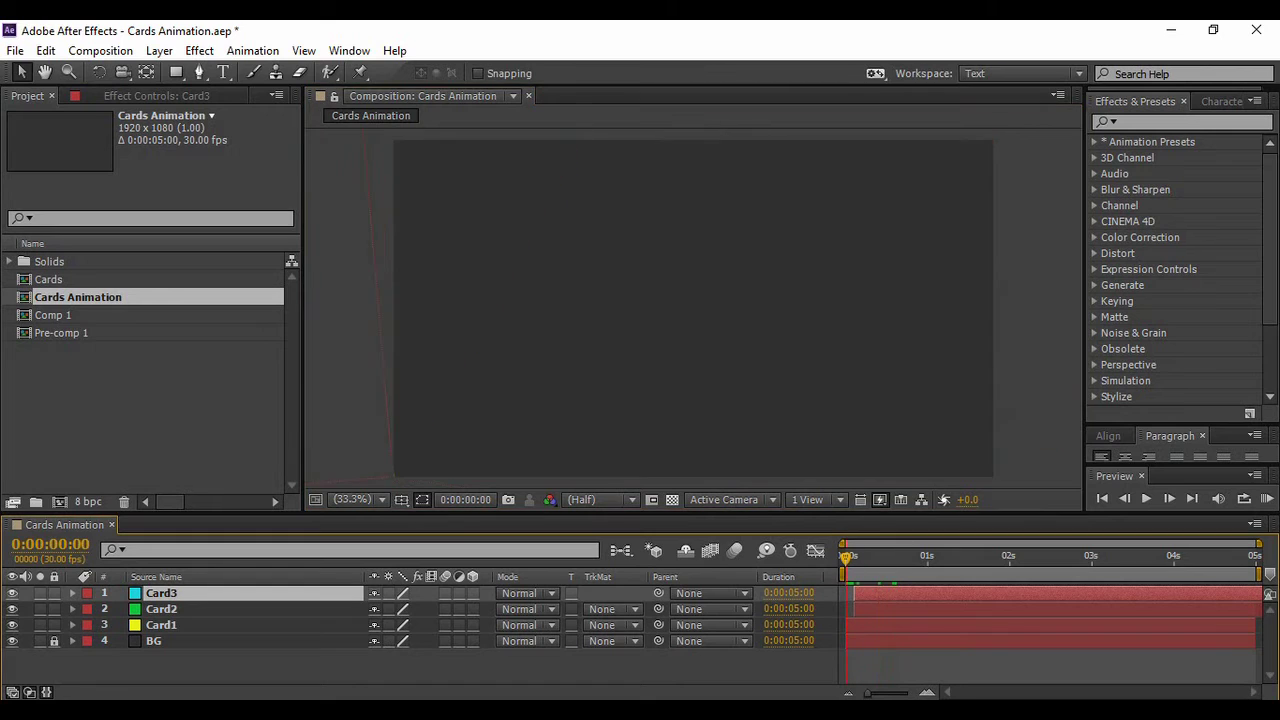
drag(867, 694, 897, 696)
drag(846, 556, 871, 561)
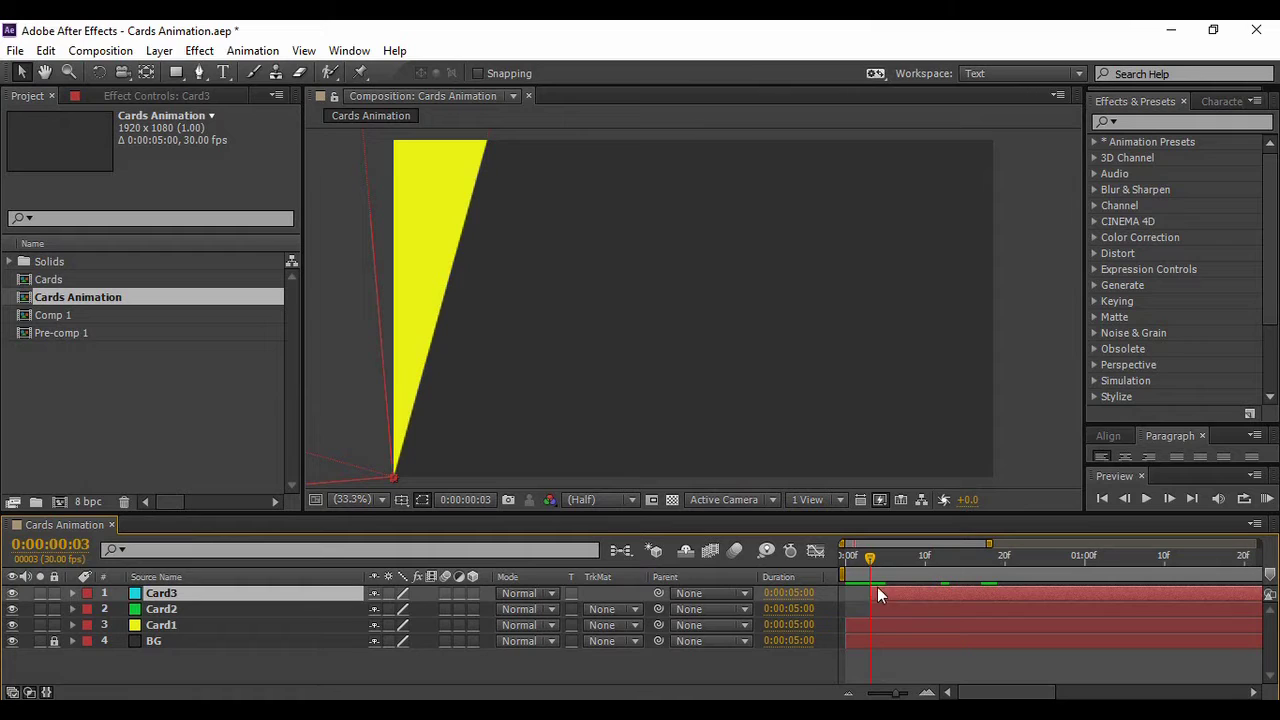
drag(899, 693, 912, 693)
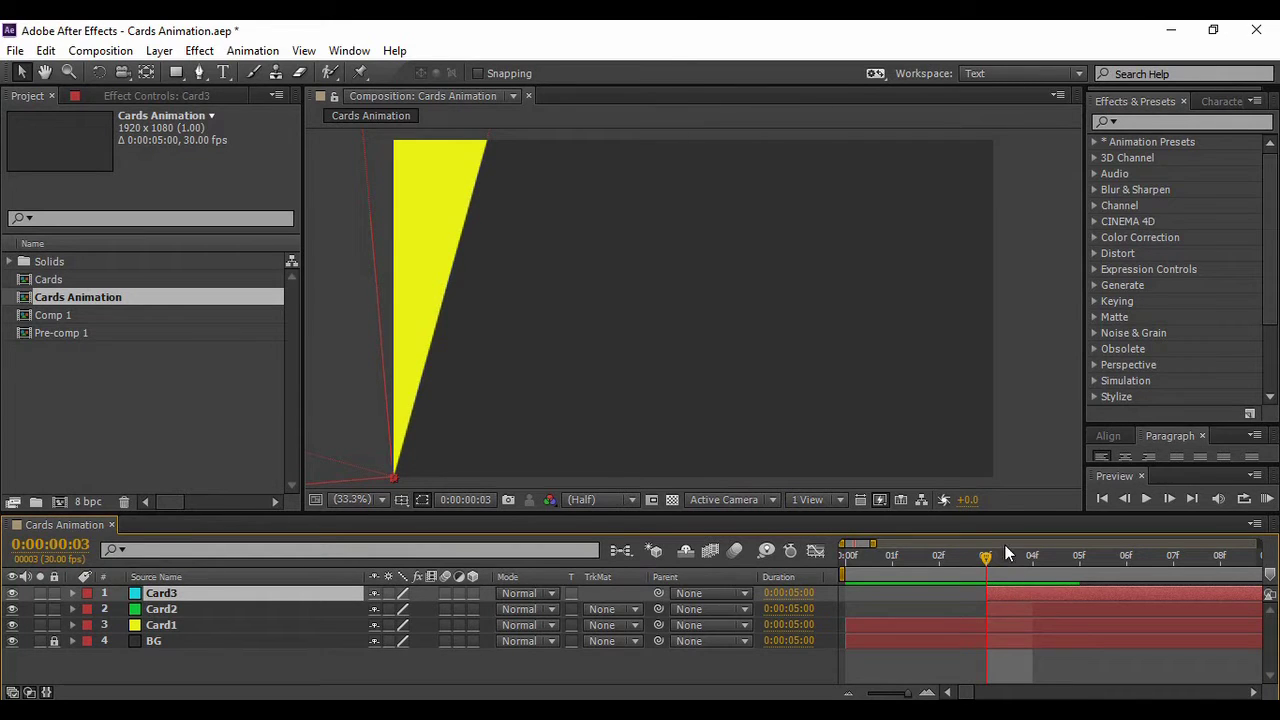
drag(986, 563, 1184, 593)
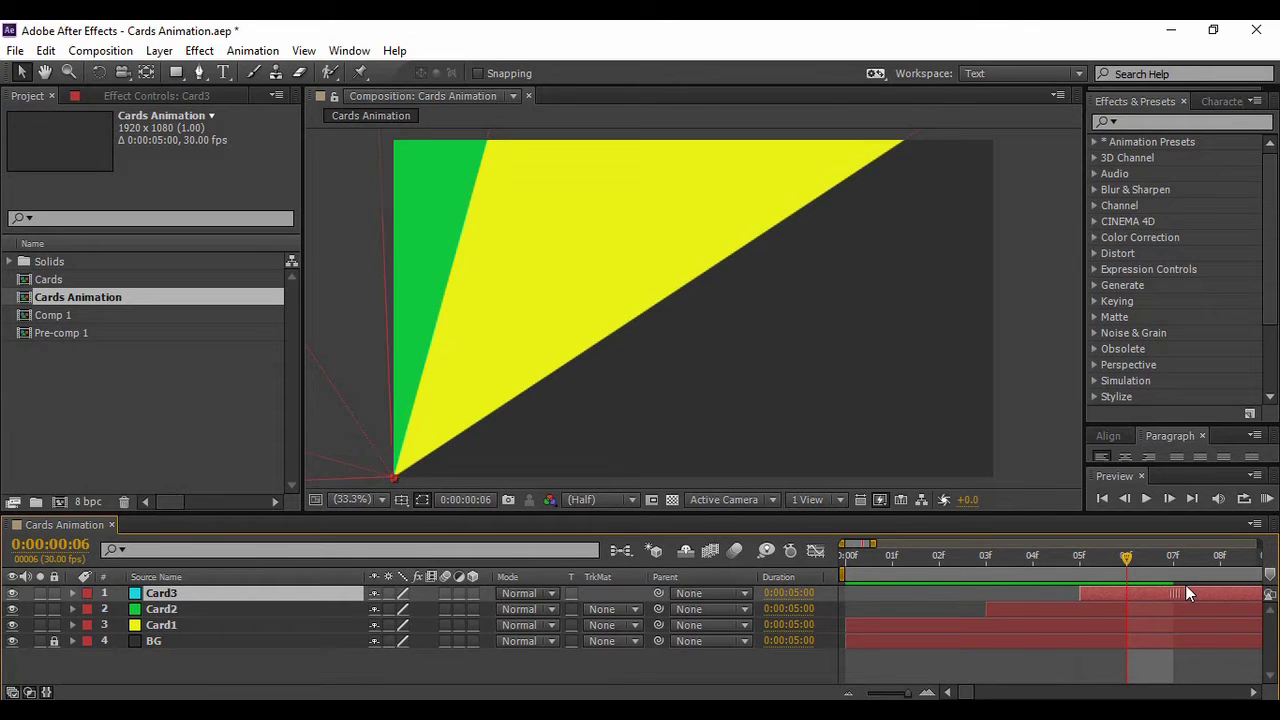
key(space)
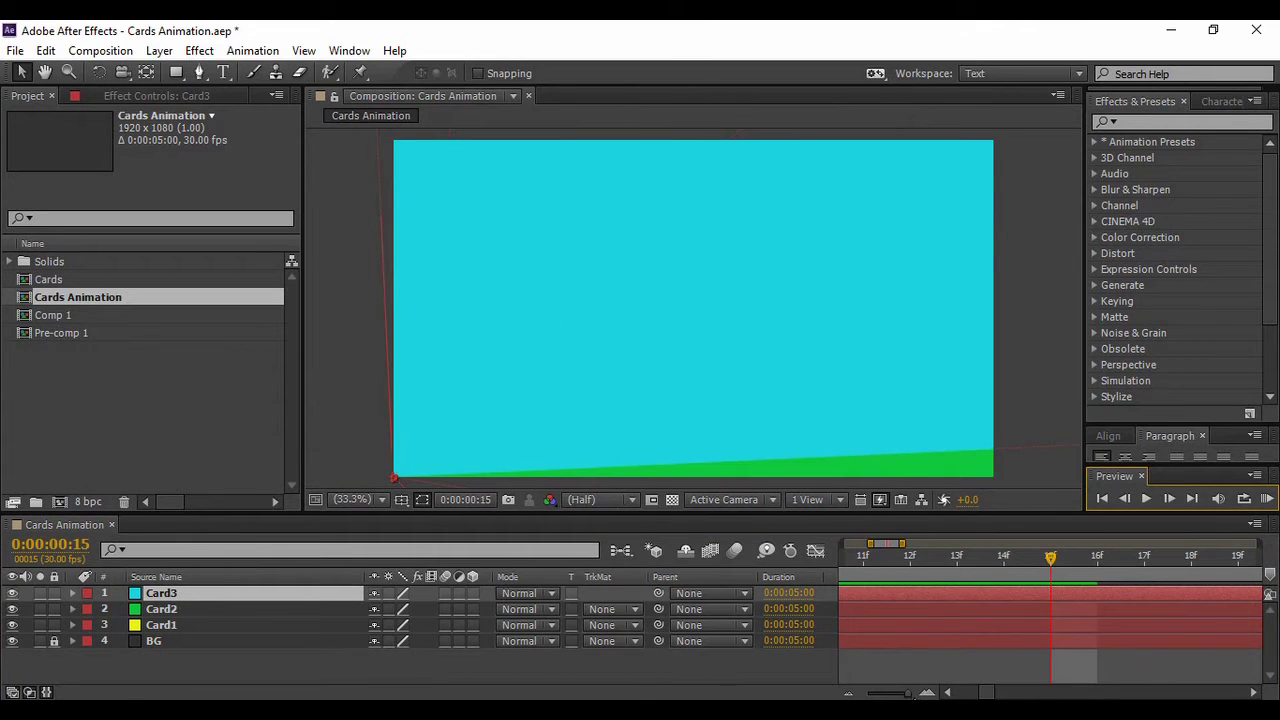
drag(906, 695, 868, 695)
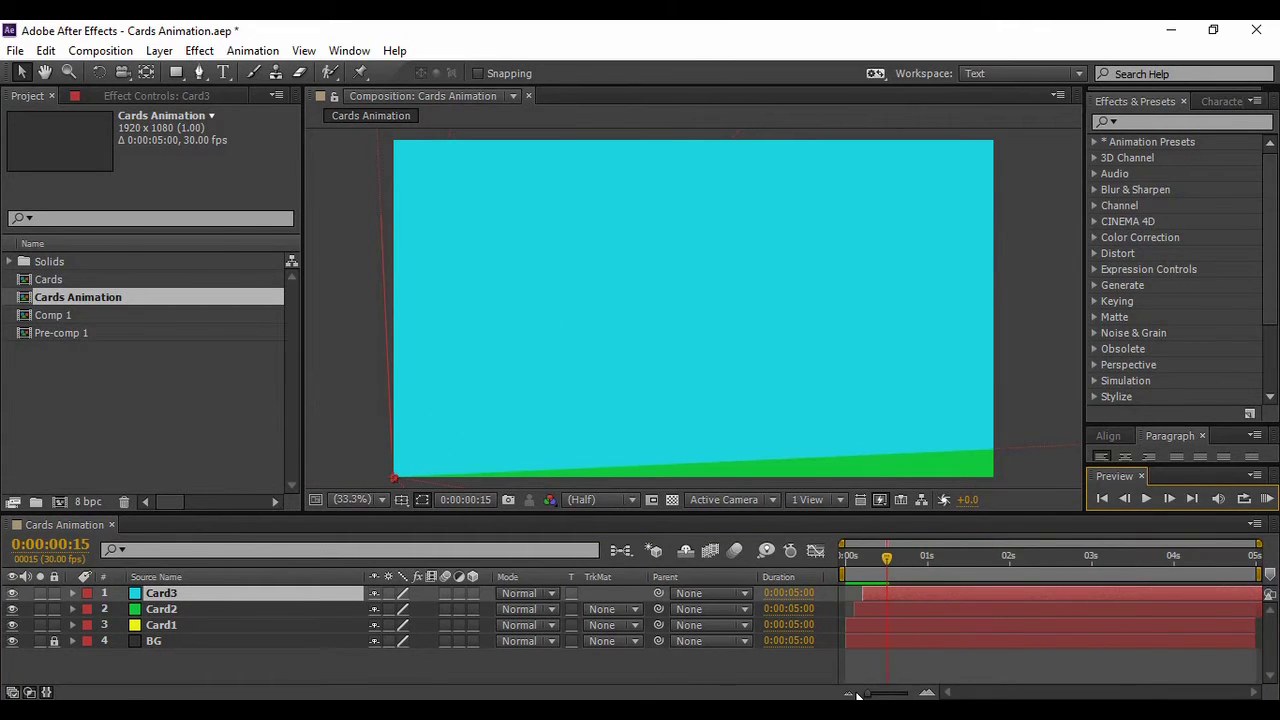
click(435, 690)
Duplicate Card3, make the copy a new magenta solid (#C712CE), and move it to start at 0:00:00:09.
click(196, 594)
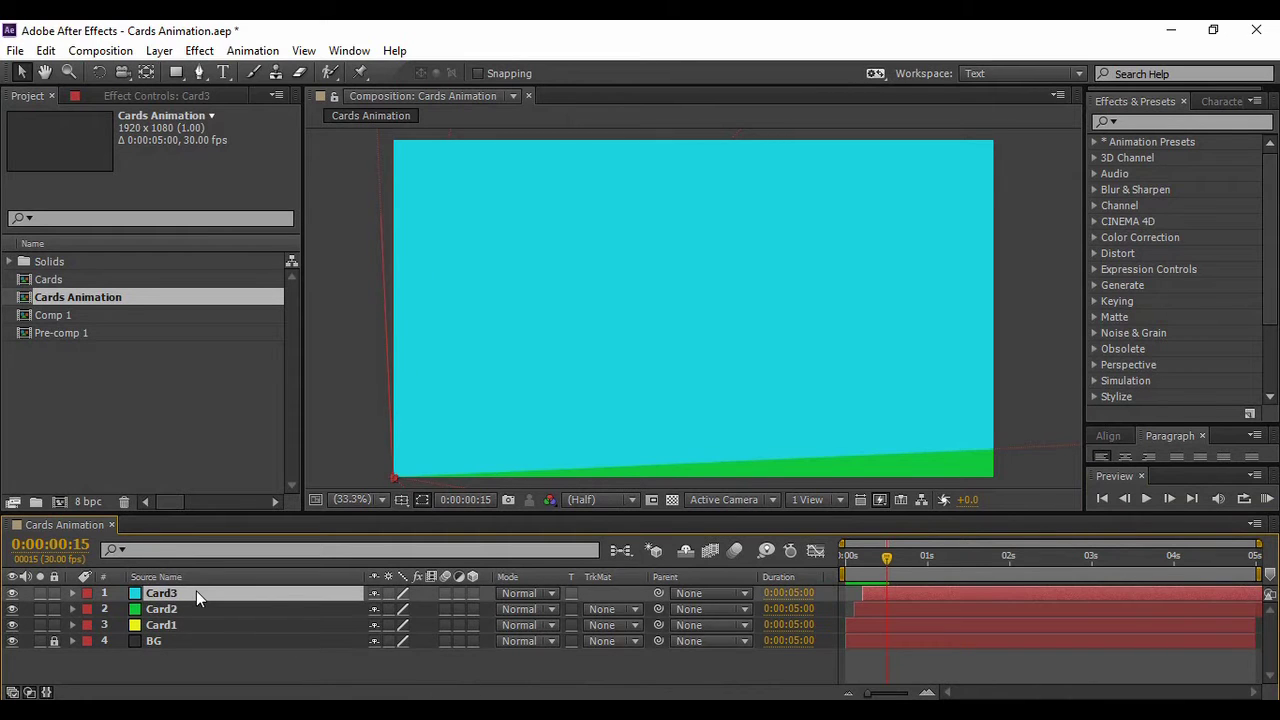
key(ctrl+d)
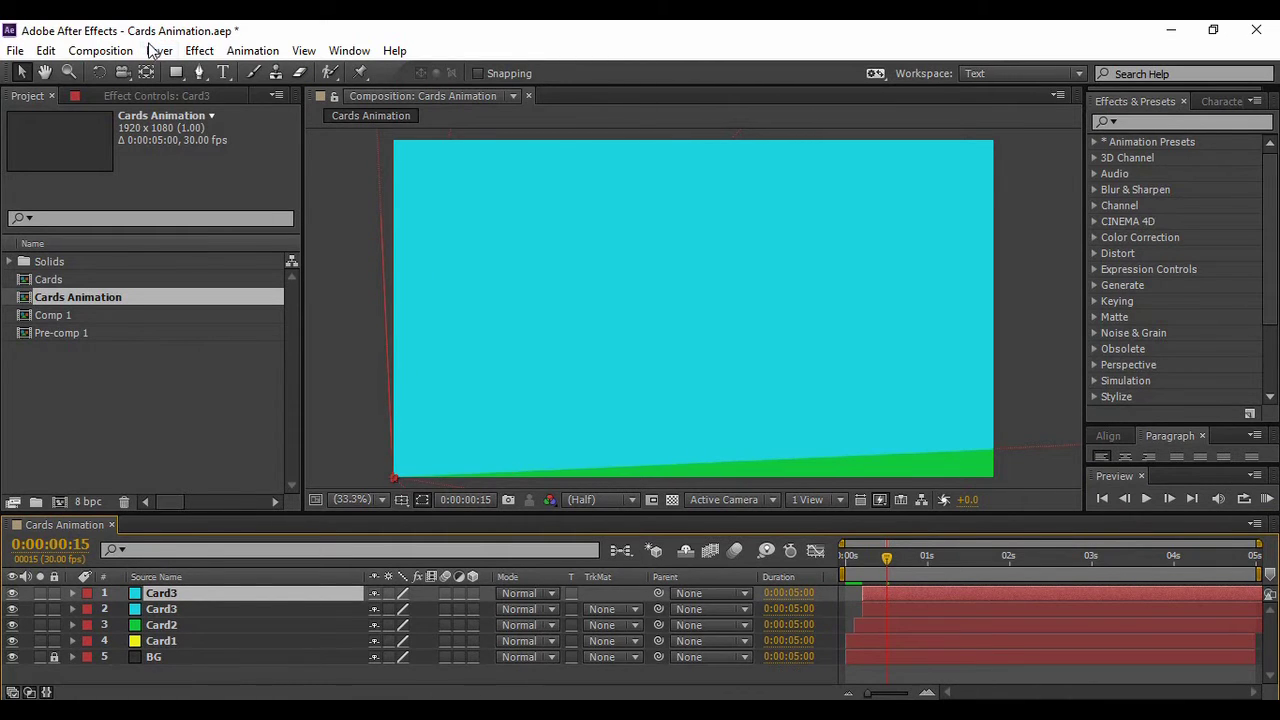
click(159, 50)
click(260, 67)
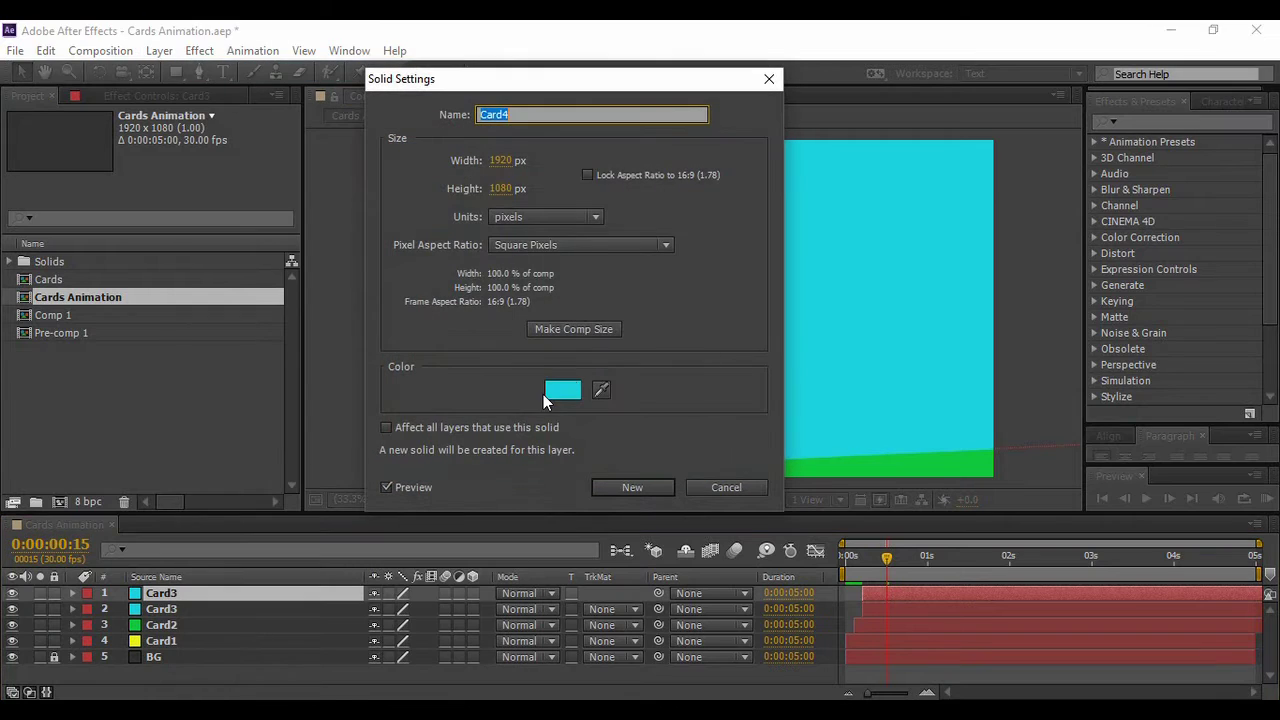
click(560, 390)
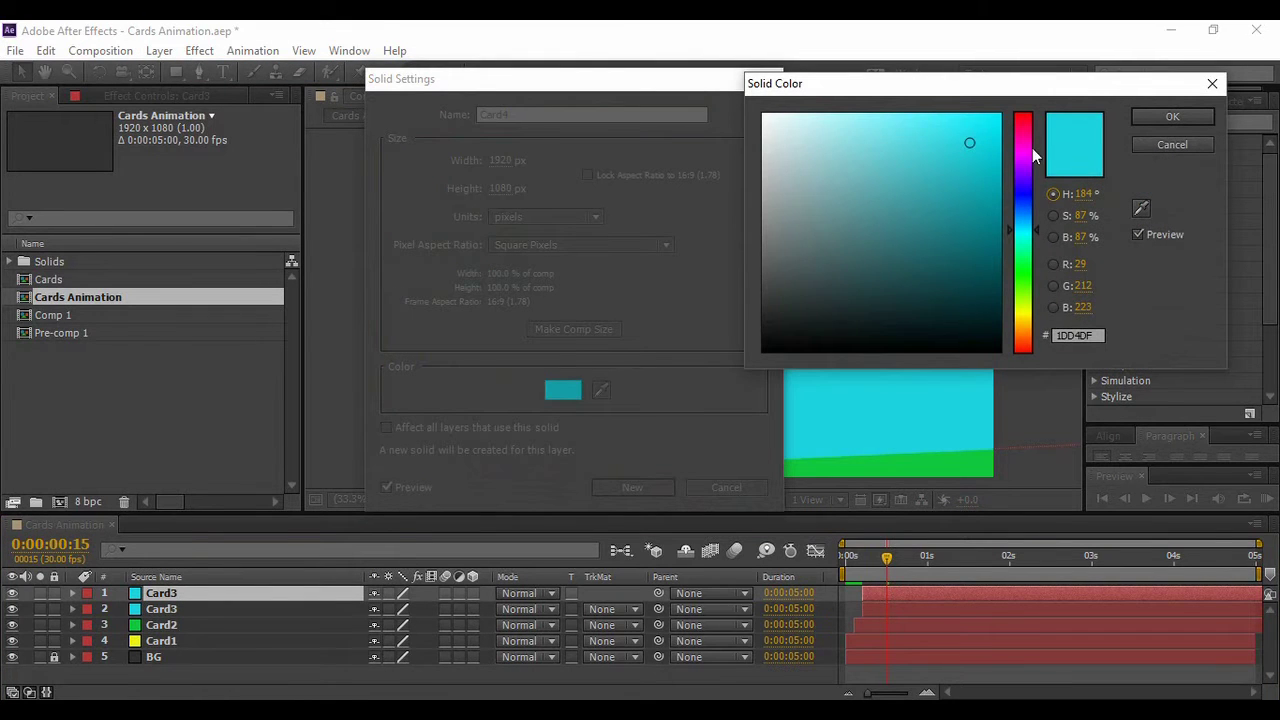
click(1023, 153)
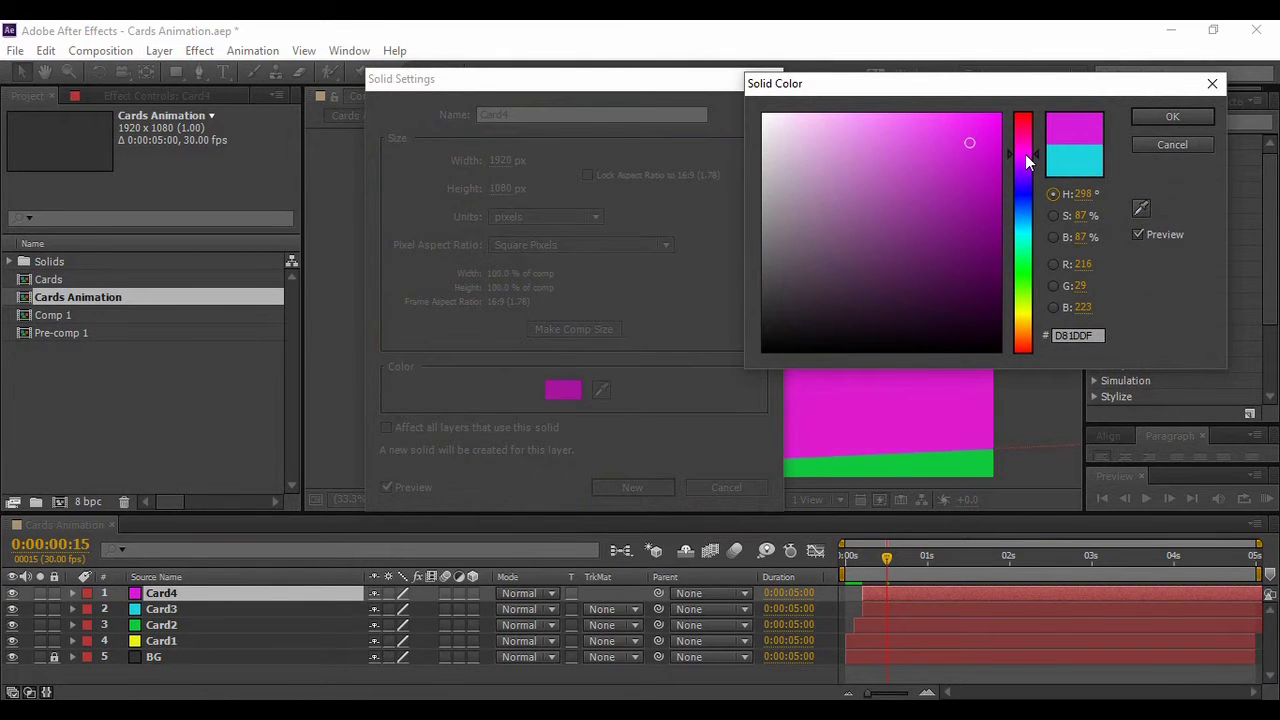
click(977, 144)
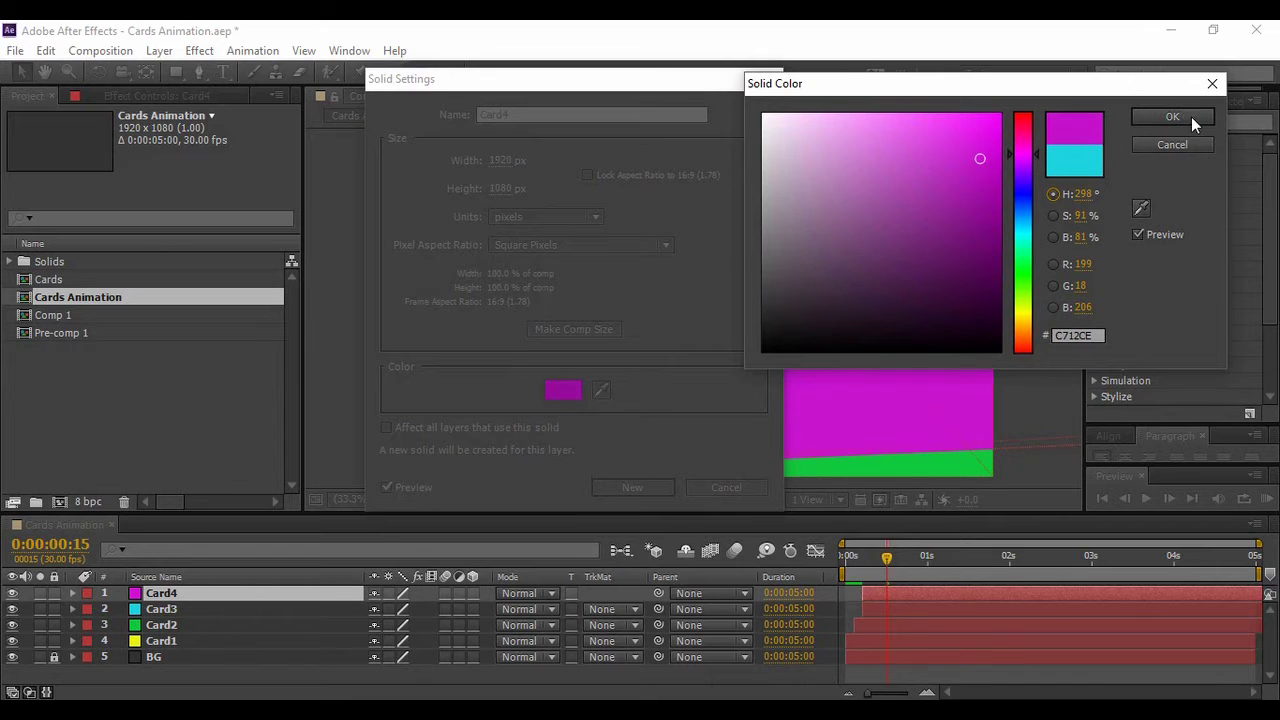
click(1190, 116)
click(620, 488)
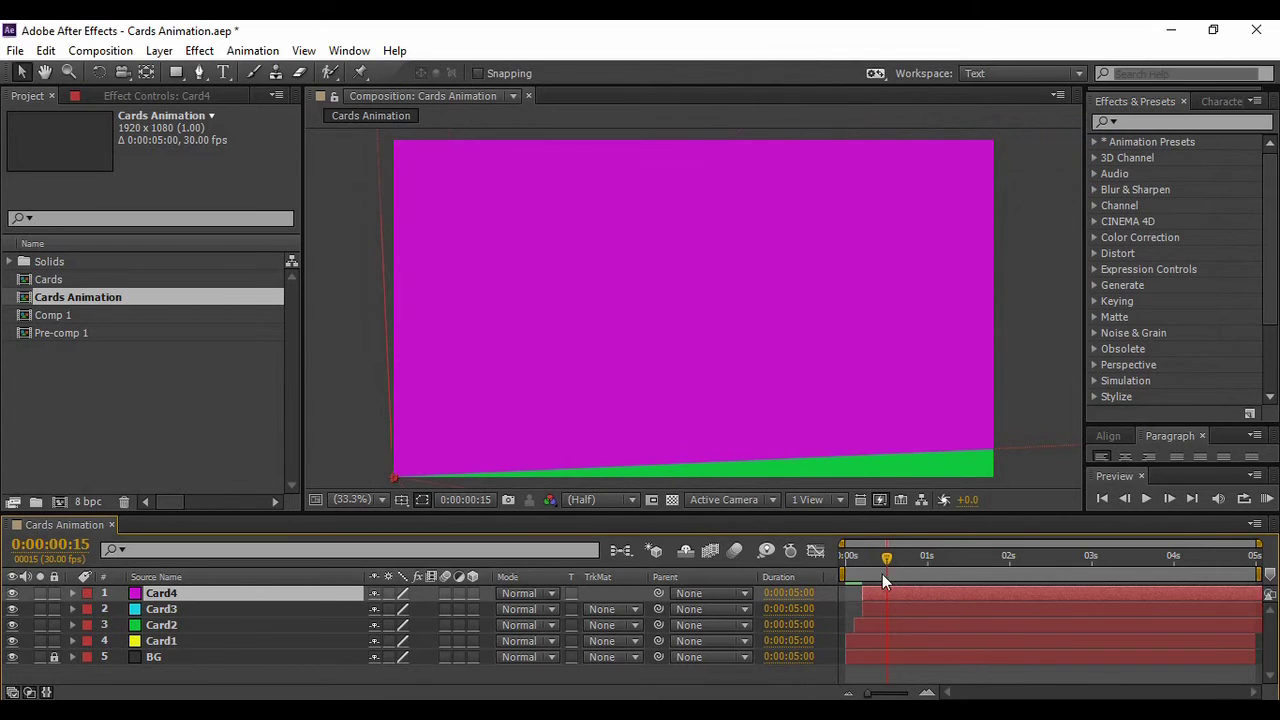
drag(877, 692, 907, 692)
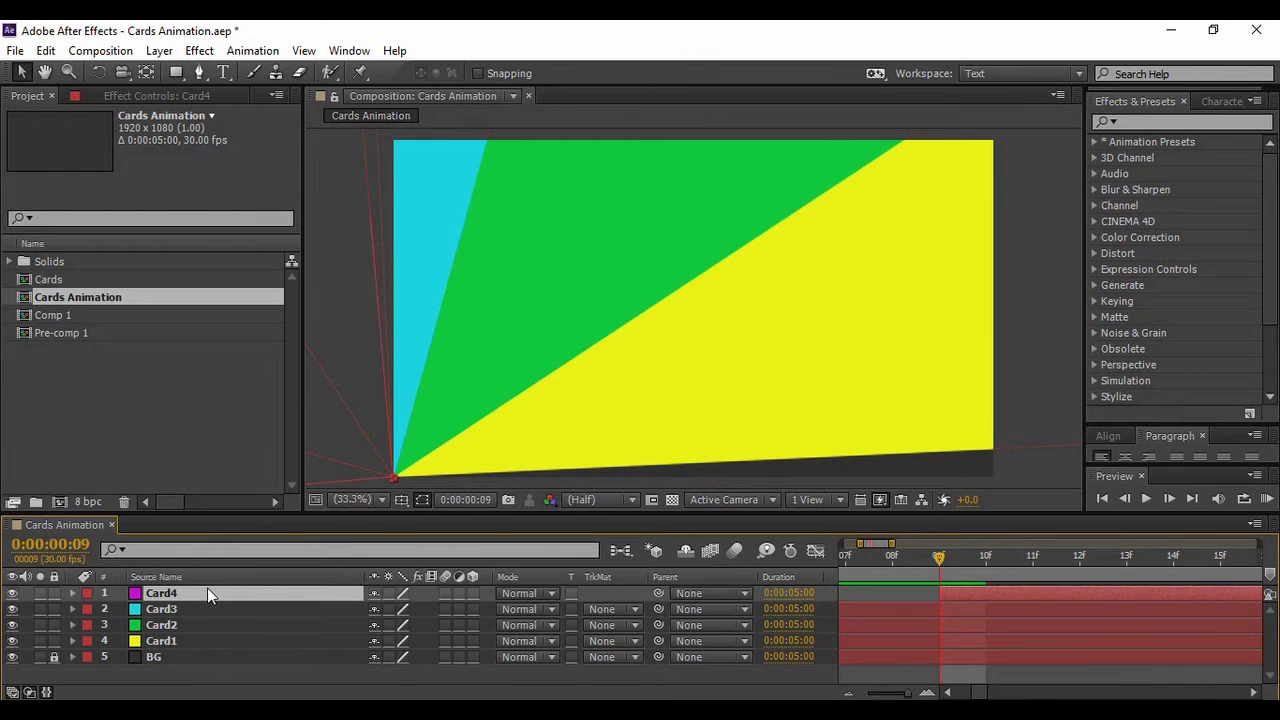
Duplicate Card4 and turn the upper copy into a new red solid.
key(ctrl+d)
click(159, 50)
click(236, 68)
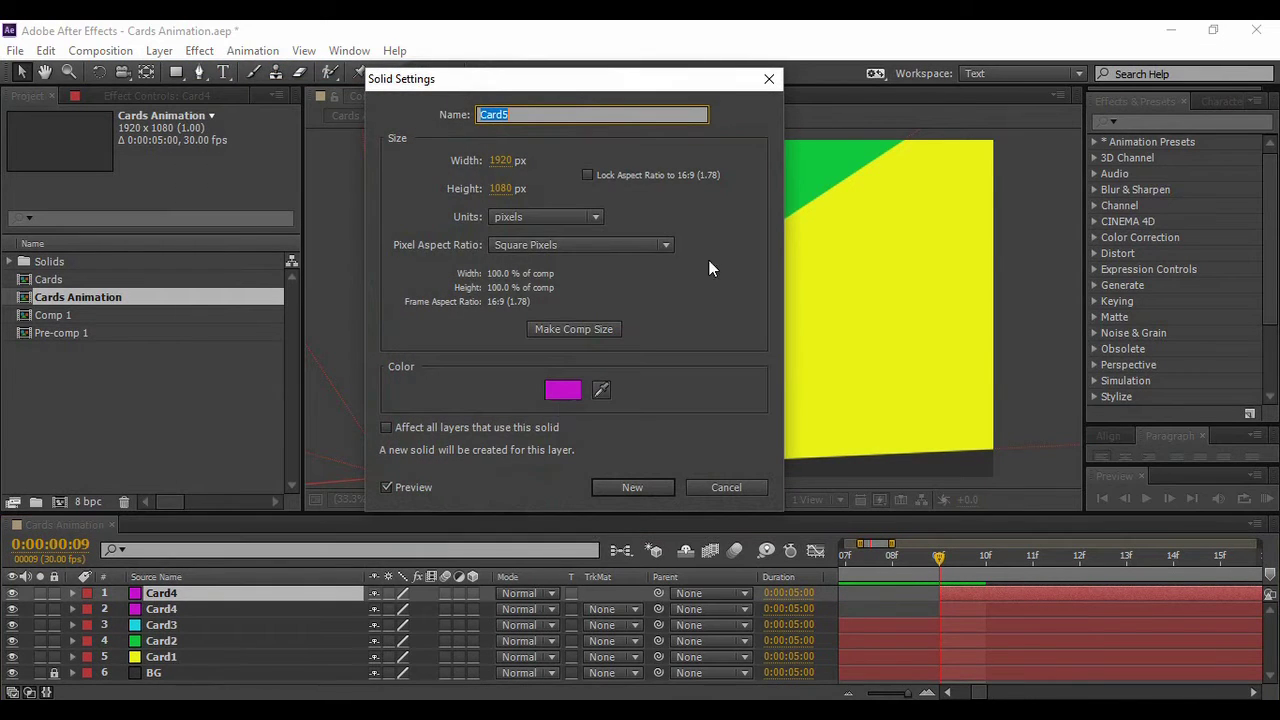
click(563, 389)
drag(1021, 139, 1022, 107)
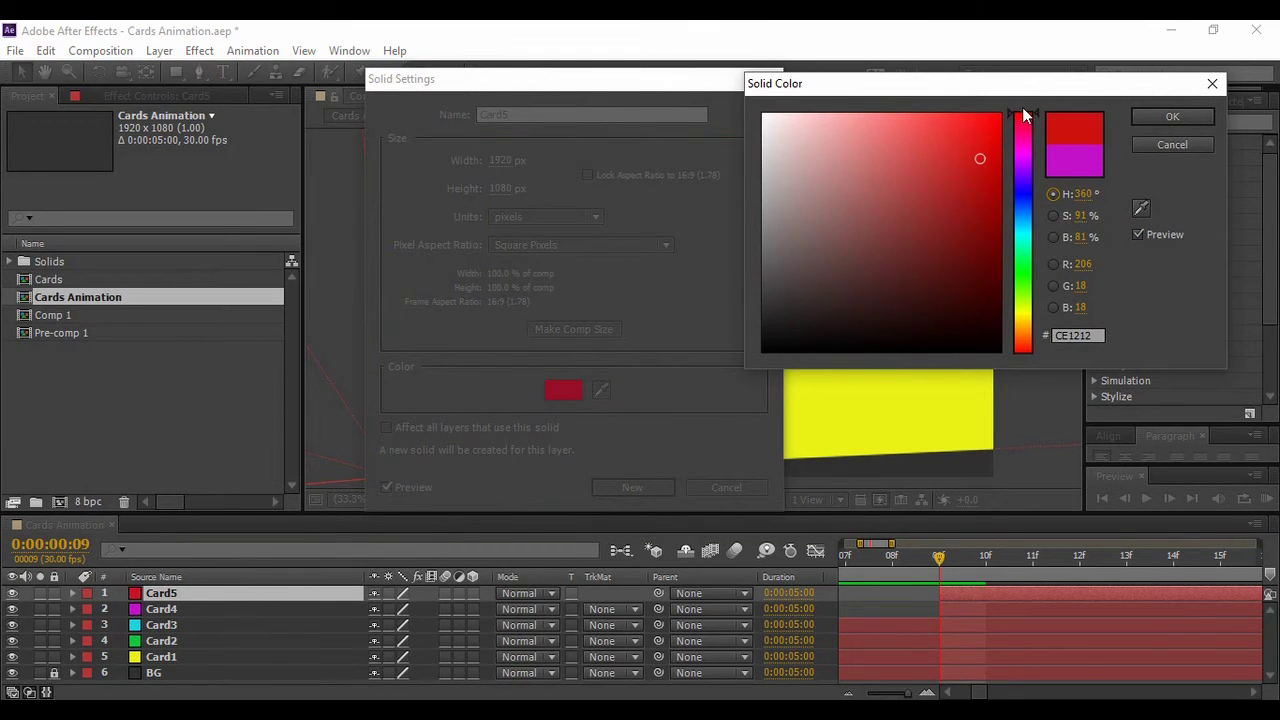
key(Return)
key(Return)
Move Card5 in time so it starts at 0:00:00:12 and preview the staggered cards from the beginning.
drag(932, 556, 1082, 557)
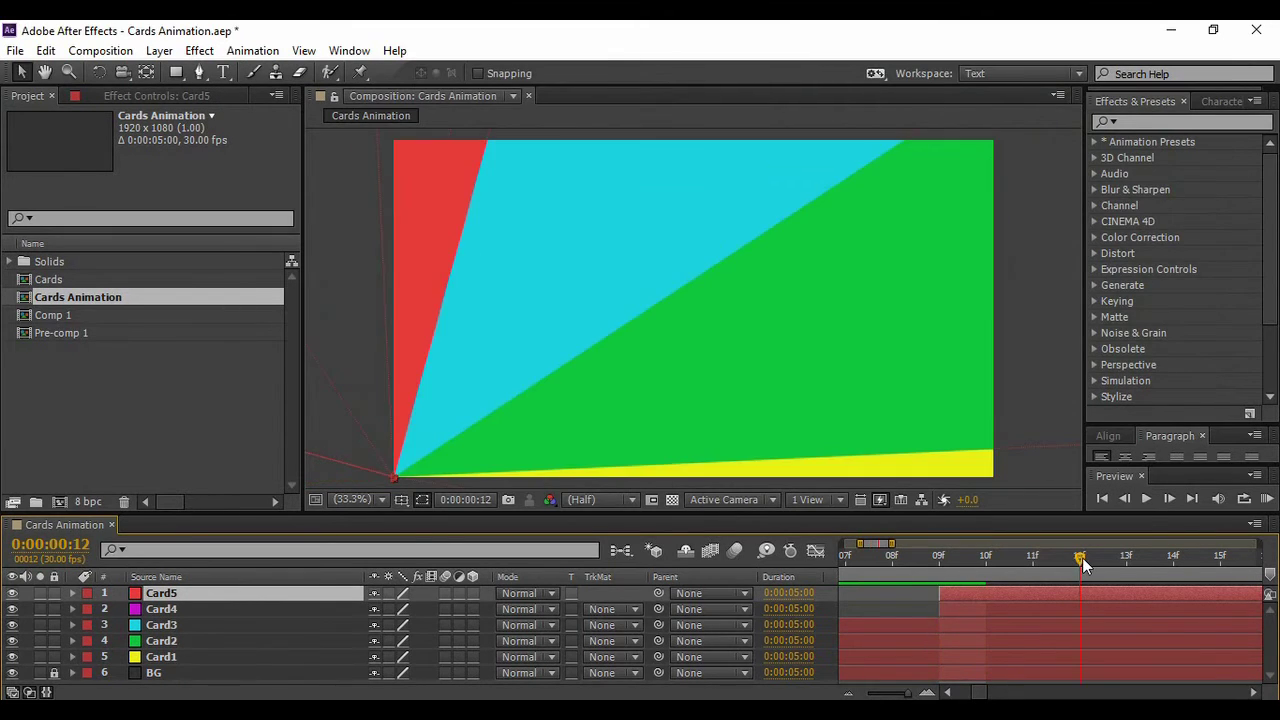
drag(979, 593, 1100, 593)
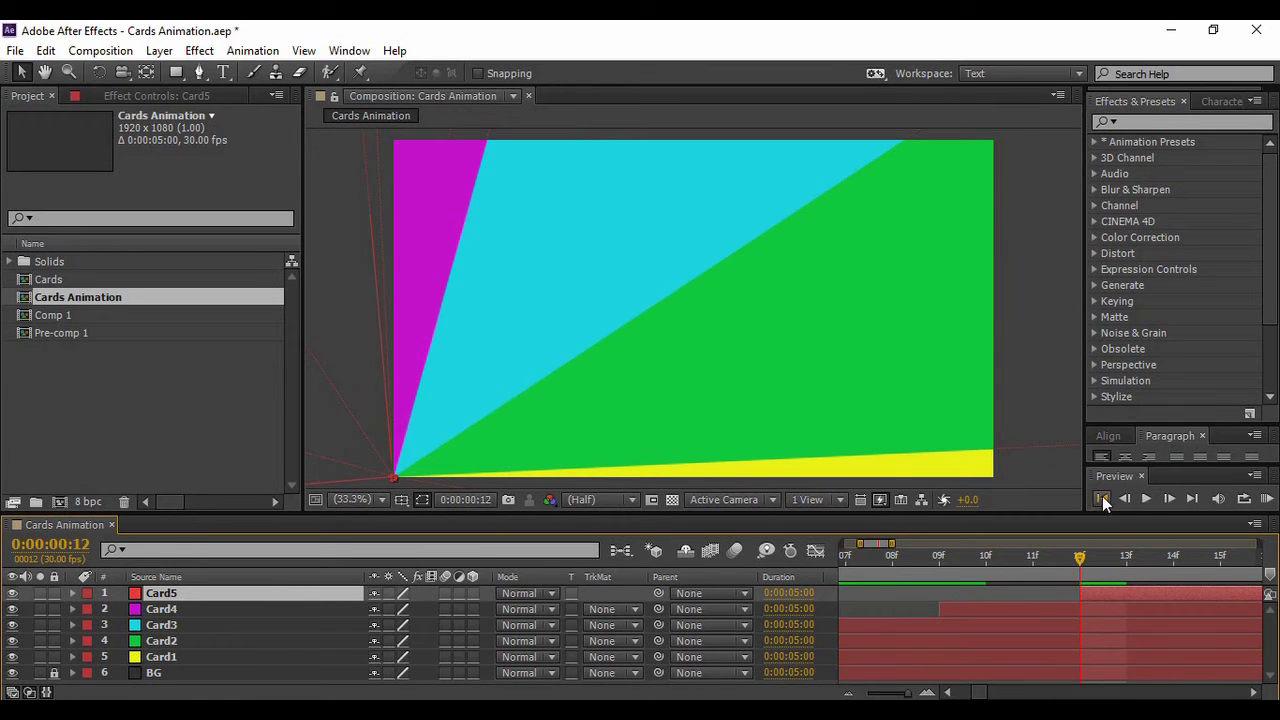
click(1102, 498)
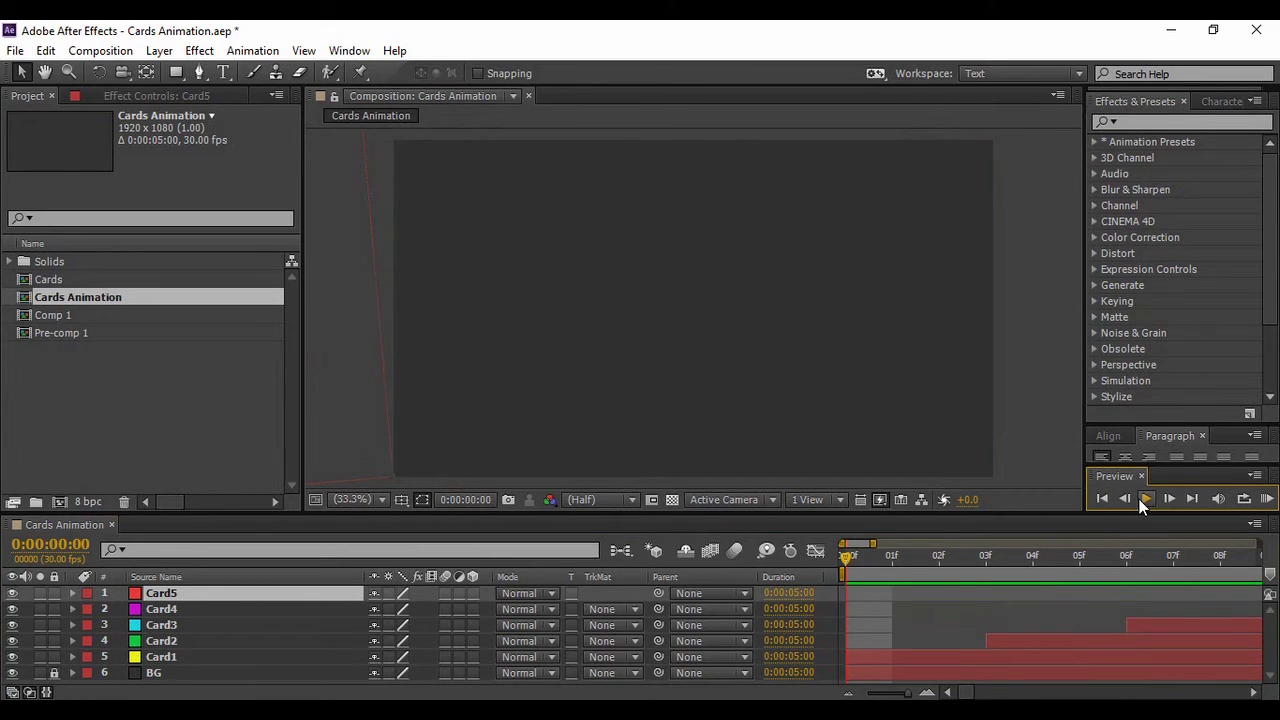
click(1139, 499)
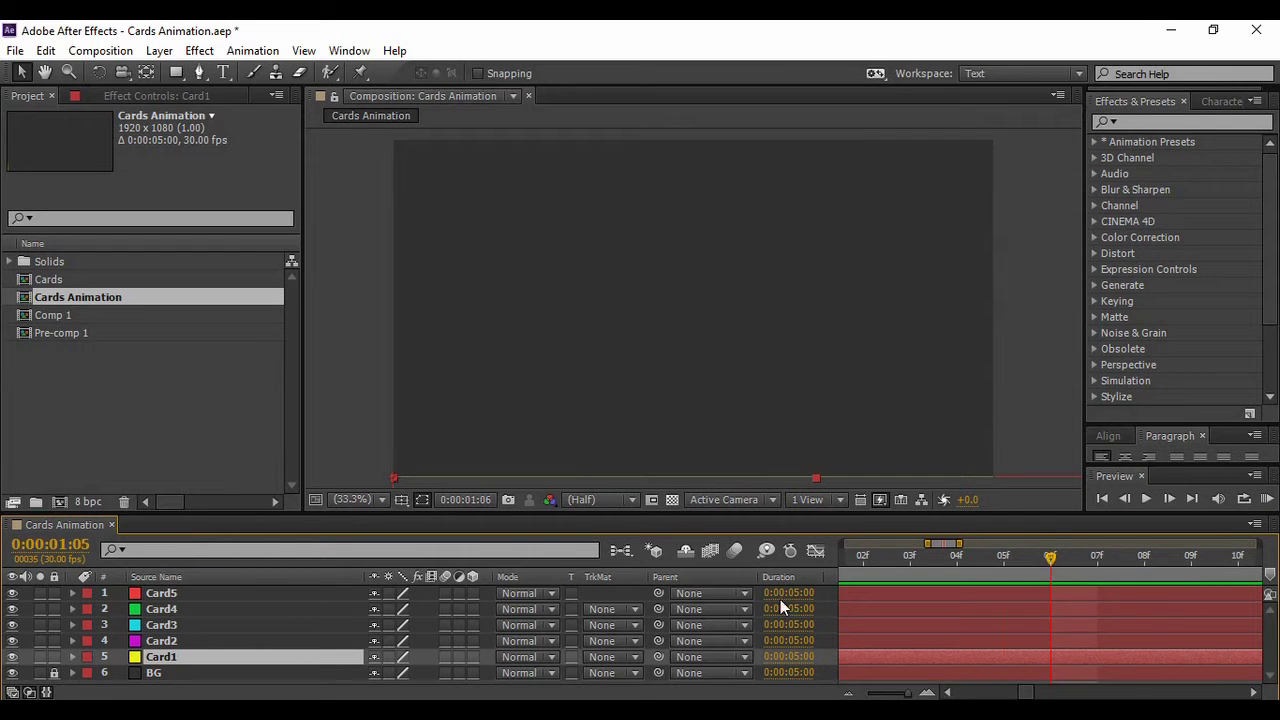
key(space)
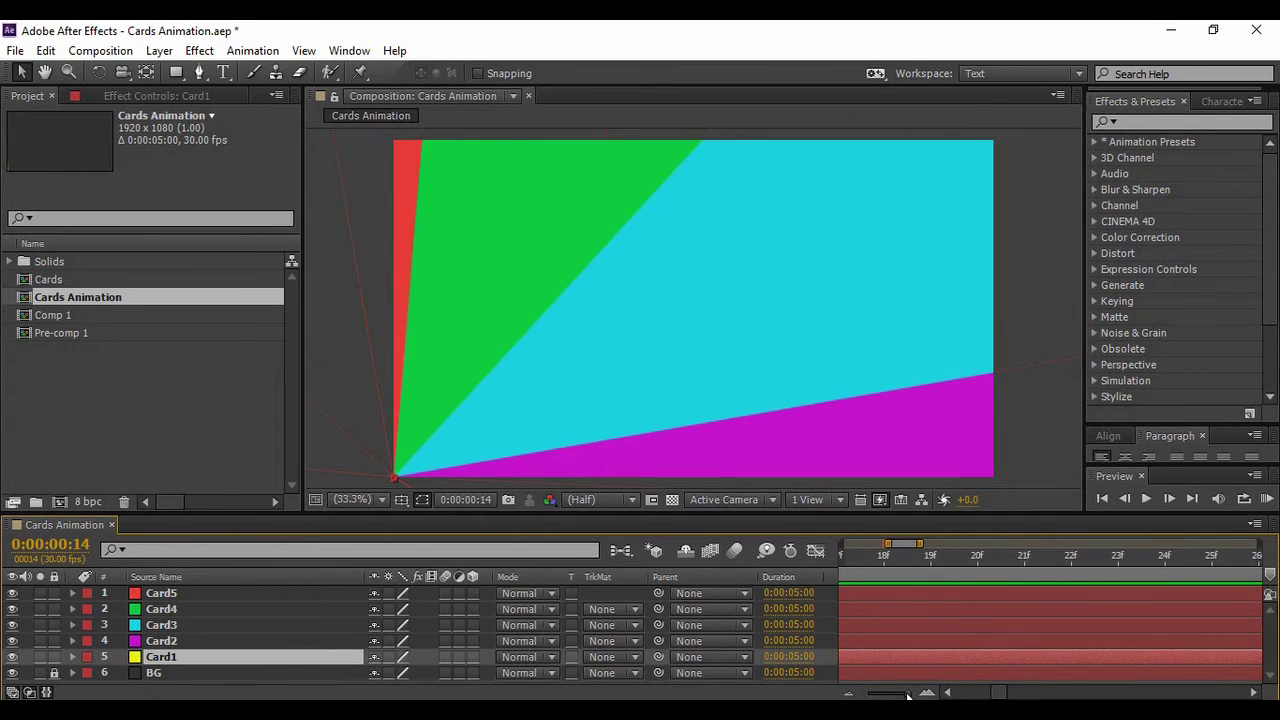
Apply a Drop Shadow to Card1 with opacity 81%, direction 160°, distance 25 and softness 48.
key(;)
drag(886, 556, 853, 557)
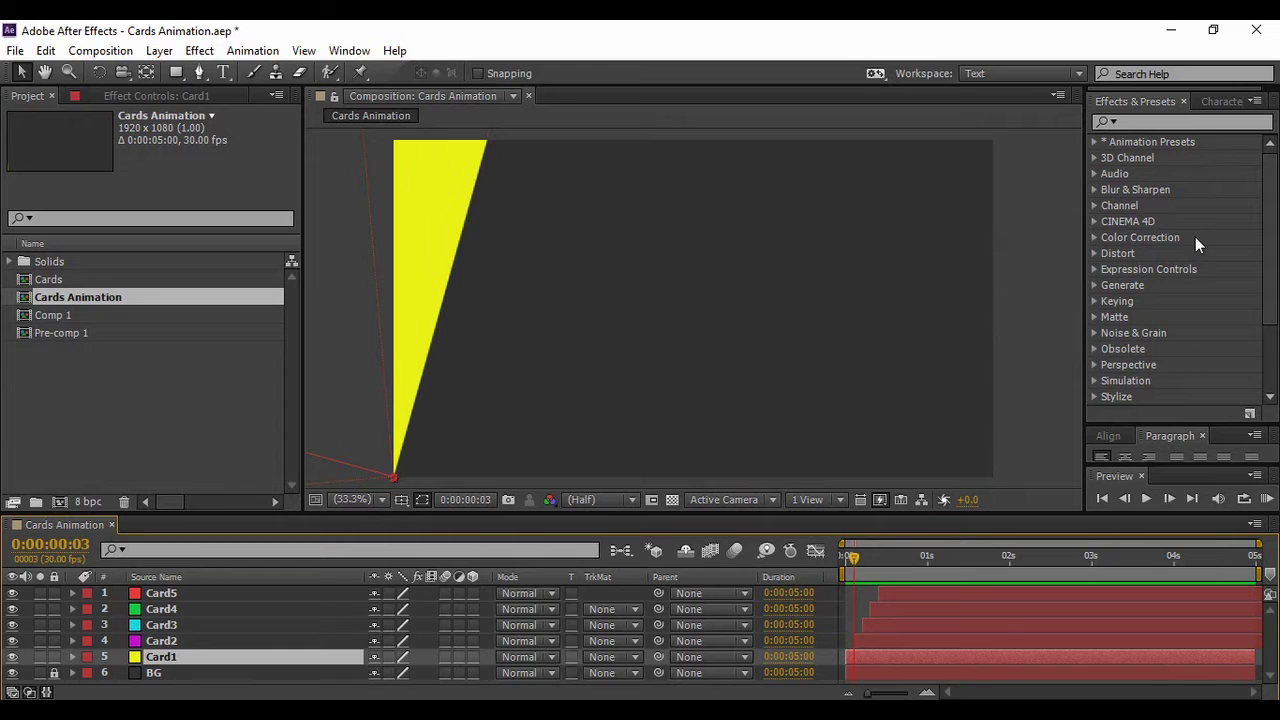
click(1143, 124)
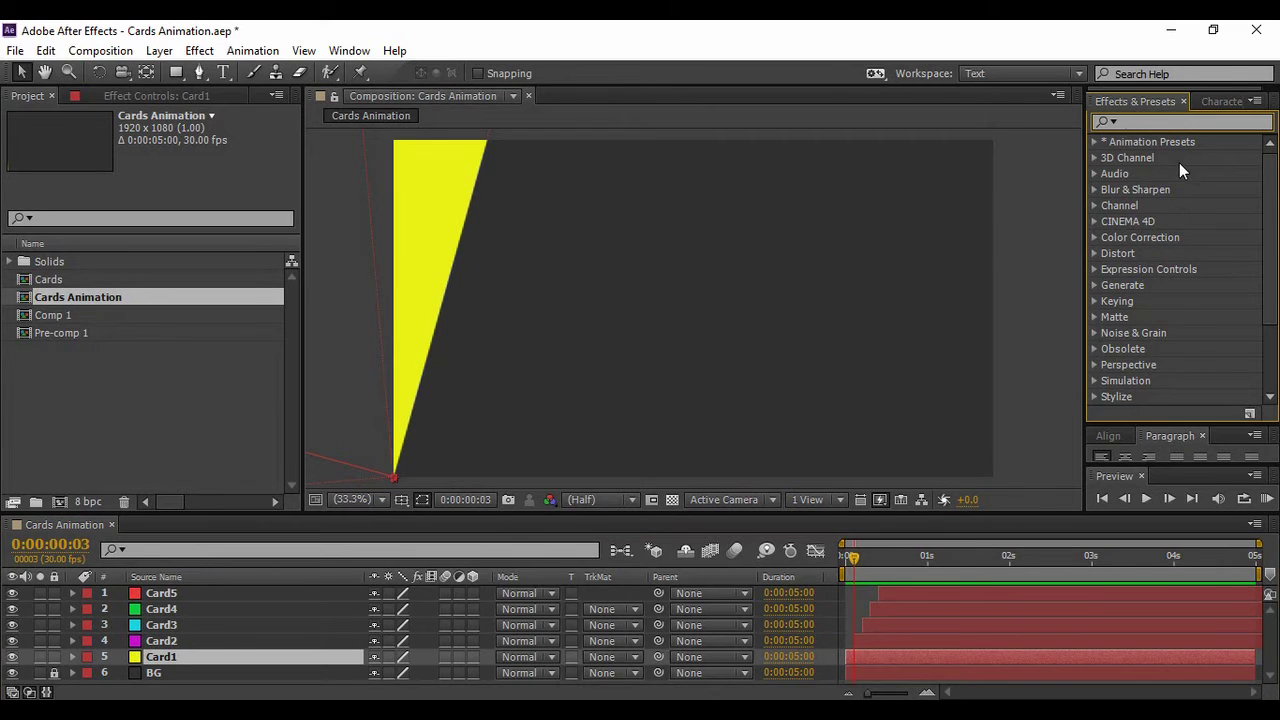
text(drop s)
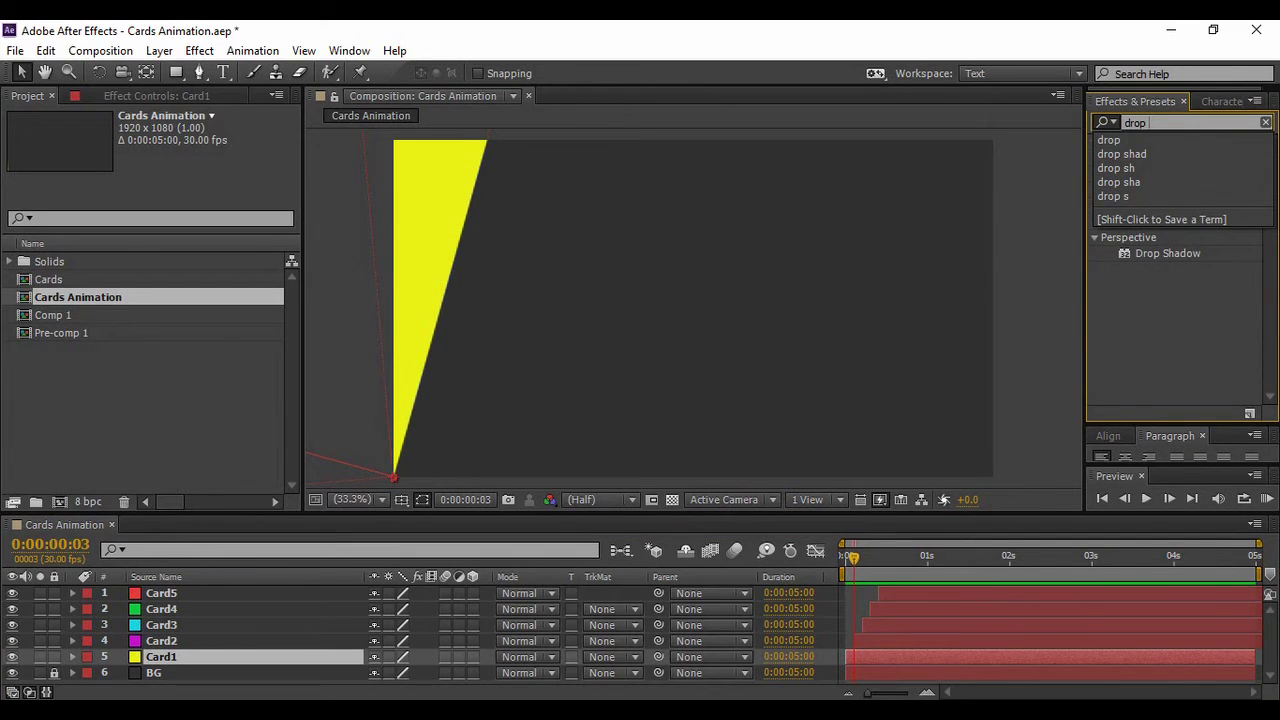
drag(1179, 162, 480, 260)
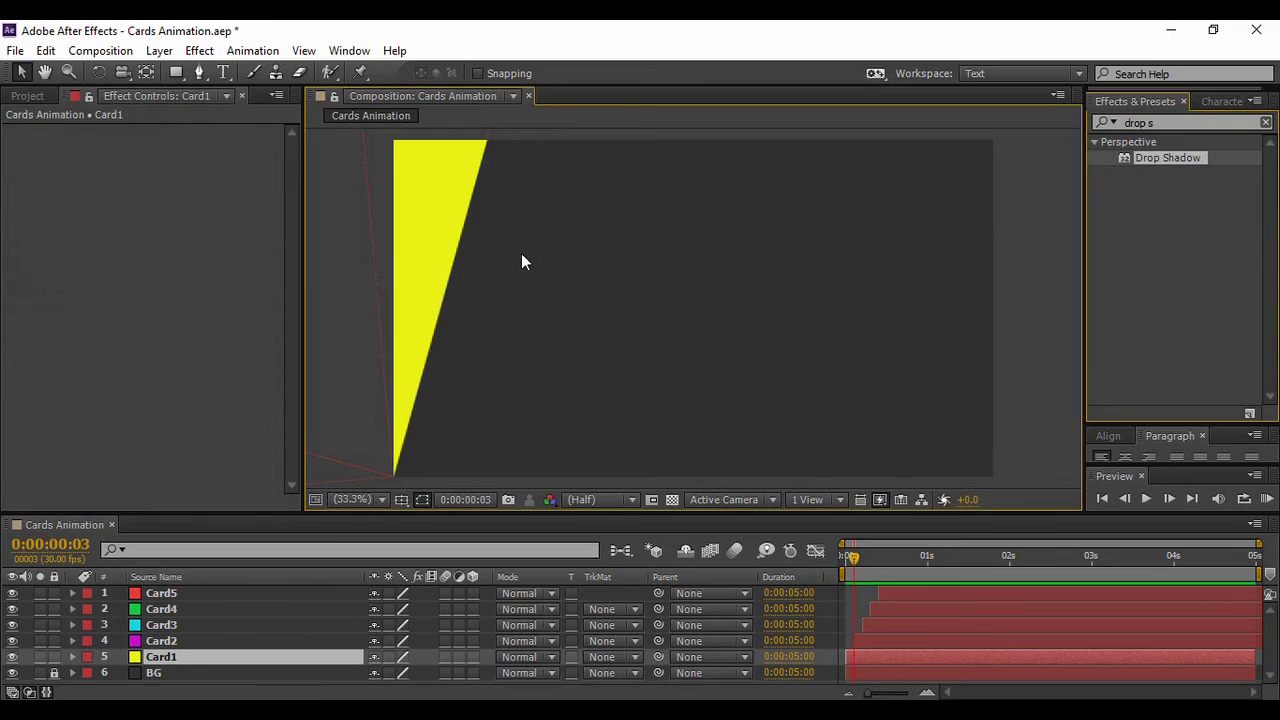
drag(1135, 159, 409, 256)
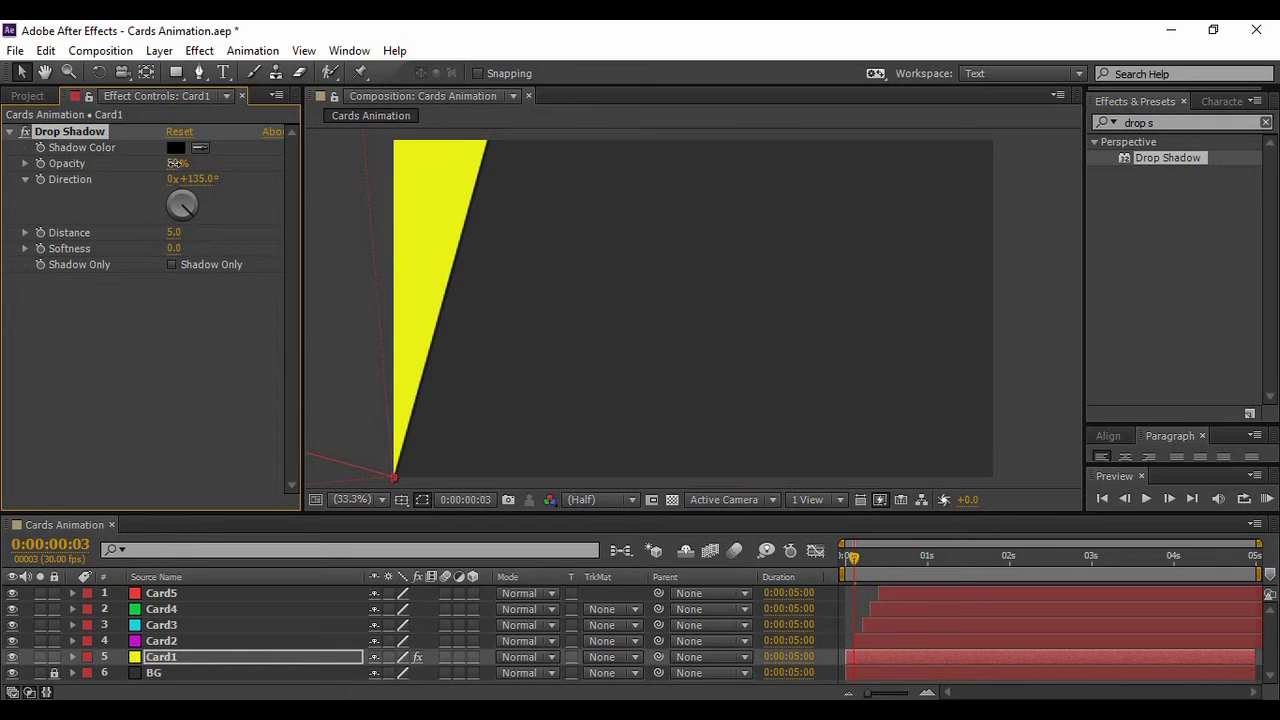
drag(177, 163, 221, 164)
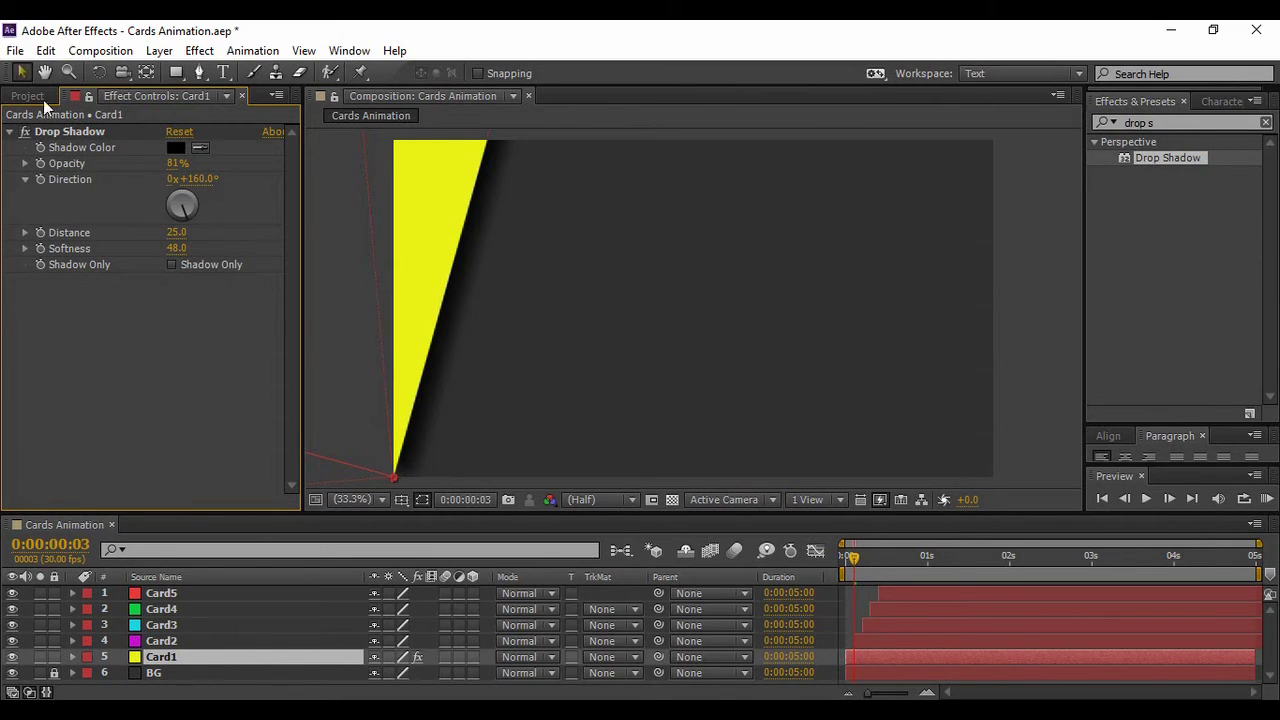
Copy Card1's Drop Shadow onto Card2, Card3, Card4 and Card5, and preview the animation from the start.
click(64, 133)
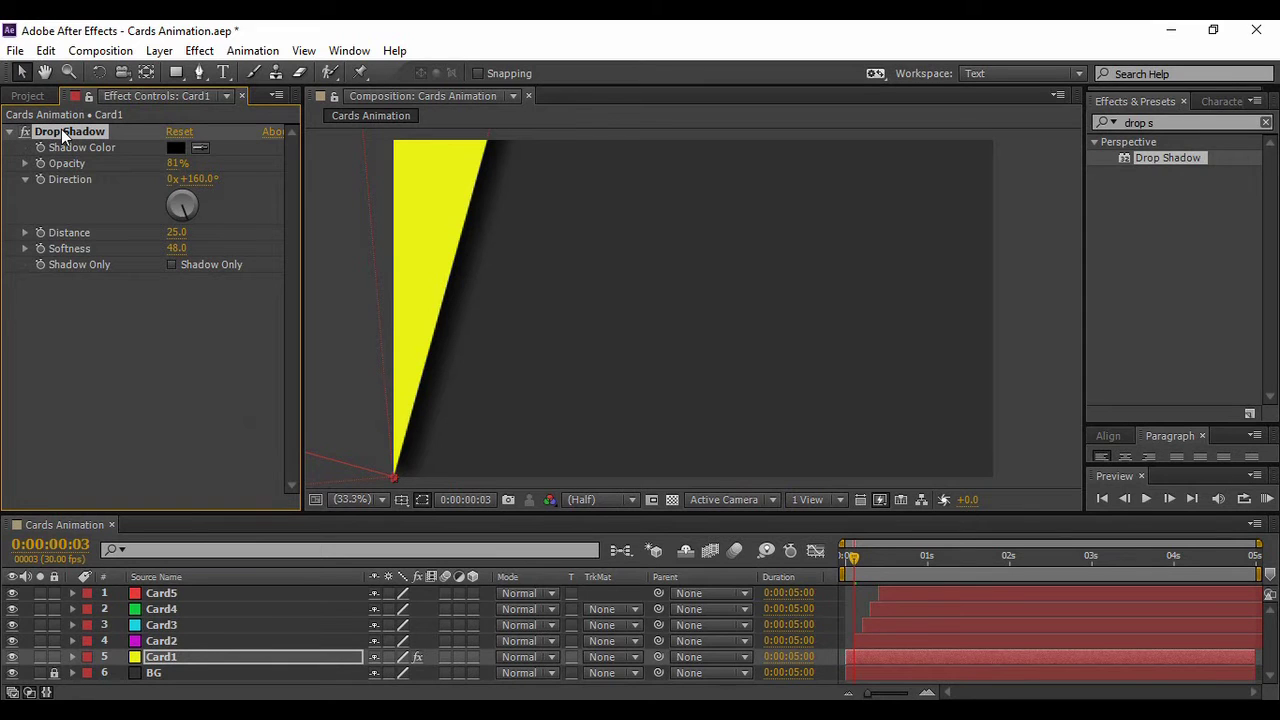
click(181, 639)
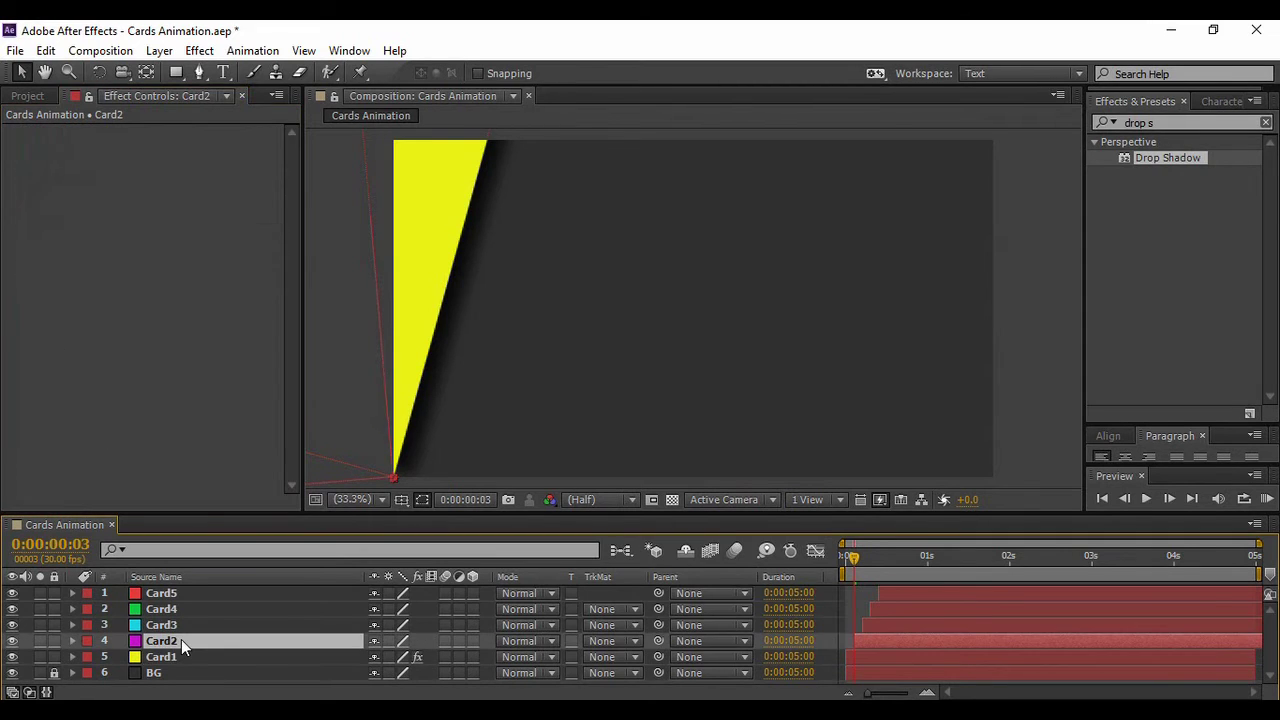
key(ctrl+v)
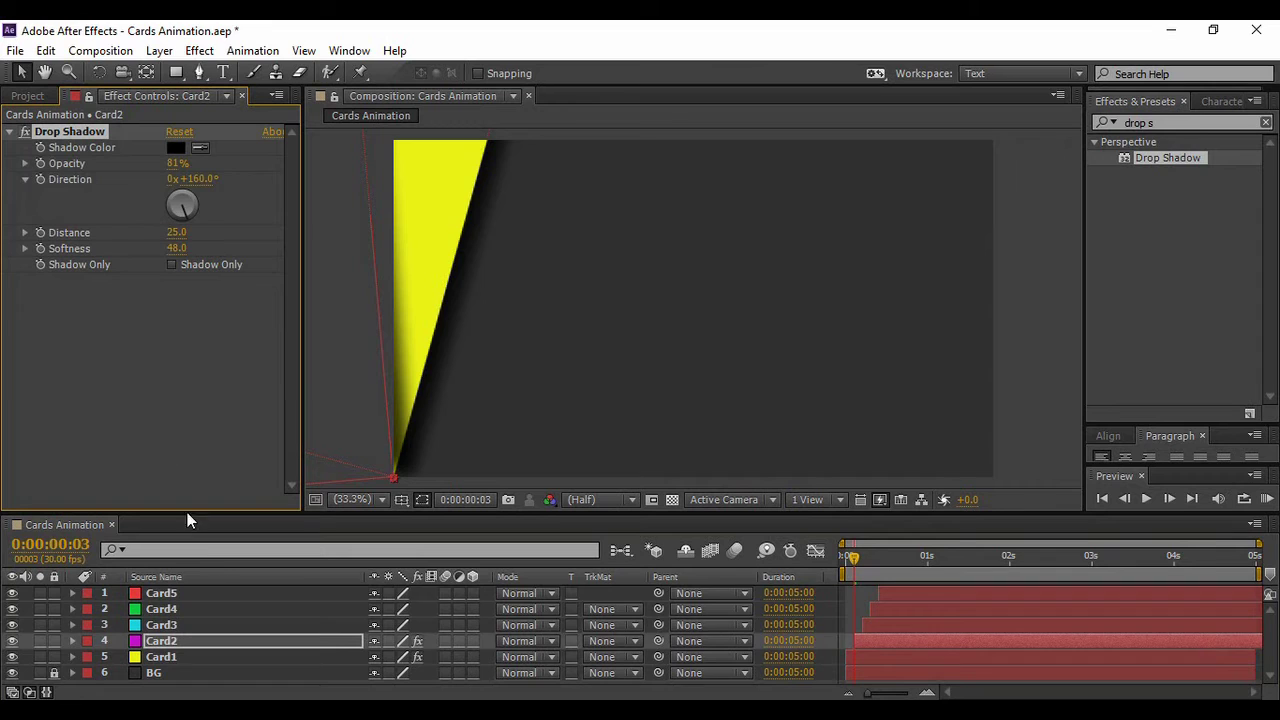
key(ctrl+Up)
key(ctrl+v)
key(ctrl+Up)
key(ctrl+v)
key(ctrl+Up)
key(ctrl+v)
click(1102, 498)
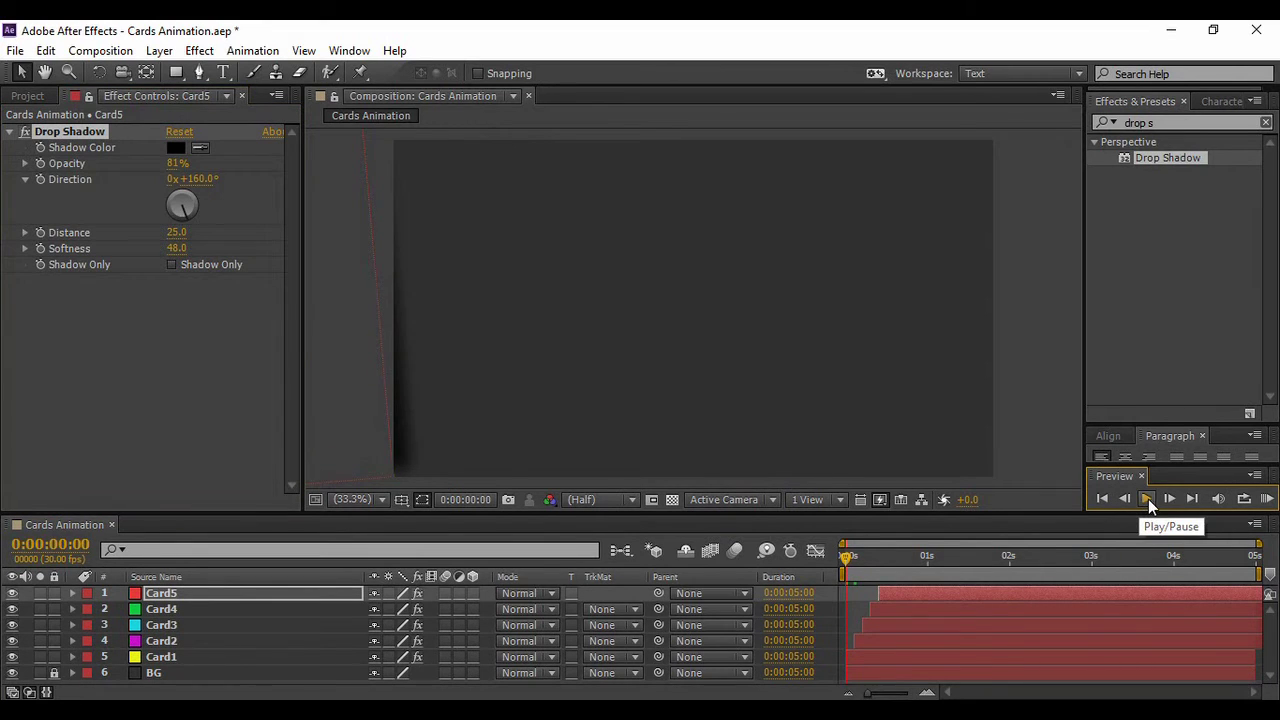
click(1147, 499)
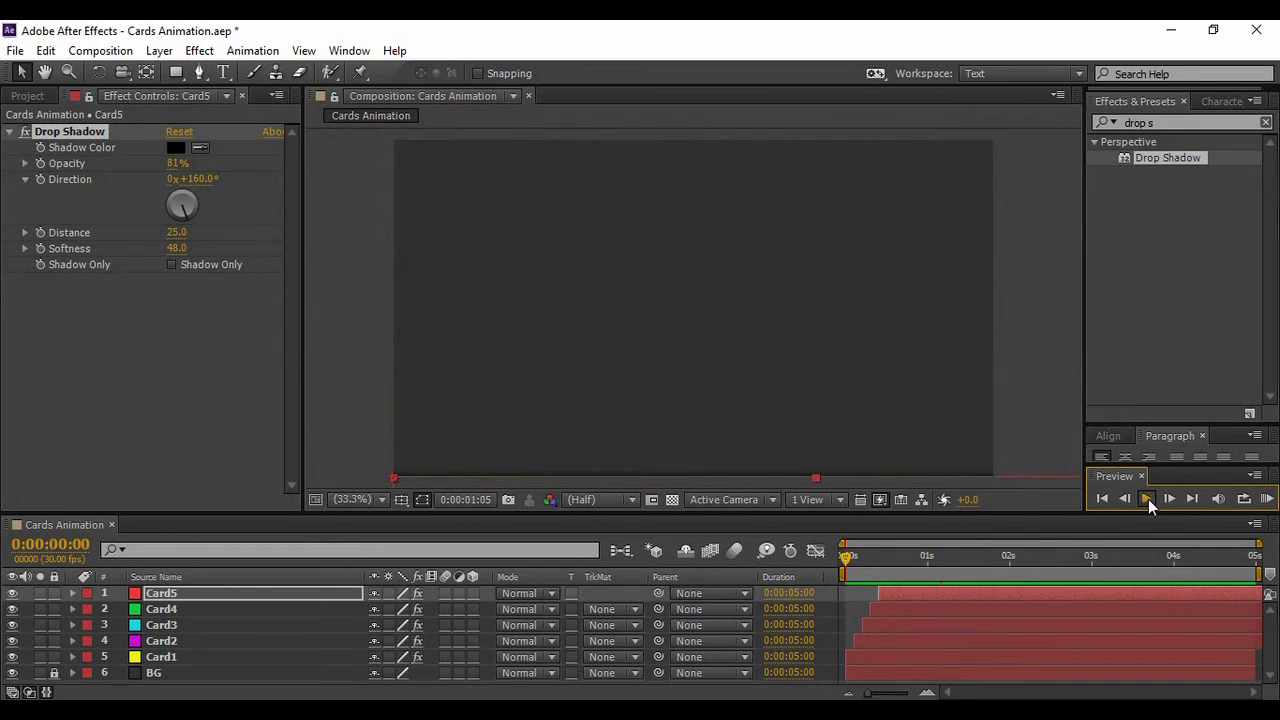
click(1147, 499)
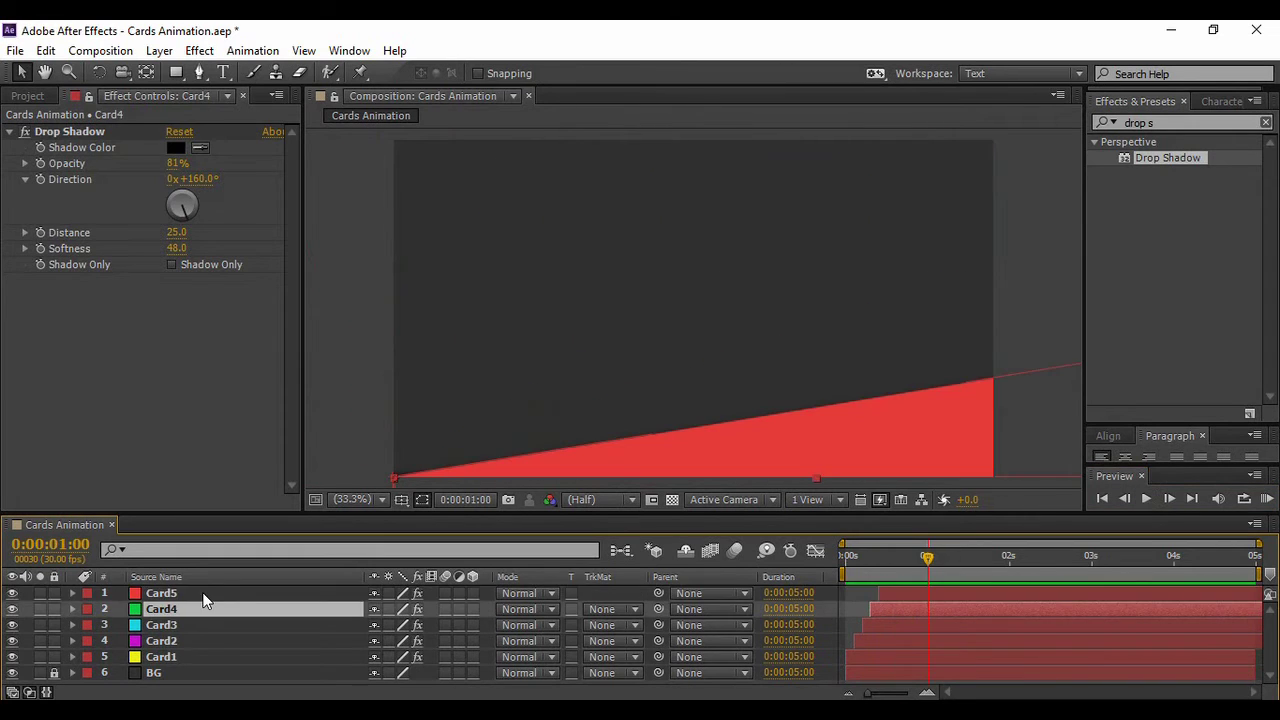
Pre-compose all five card layers into a new composition named Card.
shift+click(185, 656)
right_click(185, 656)
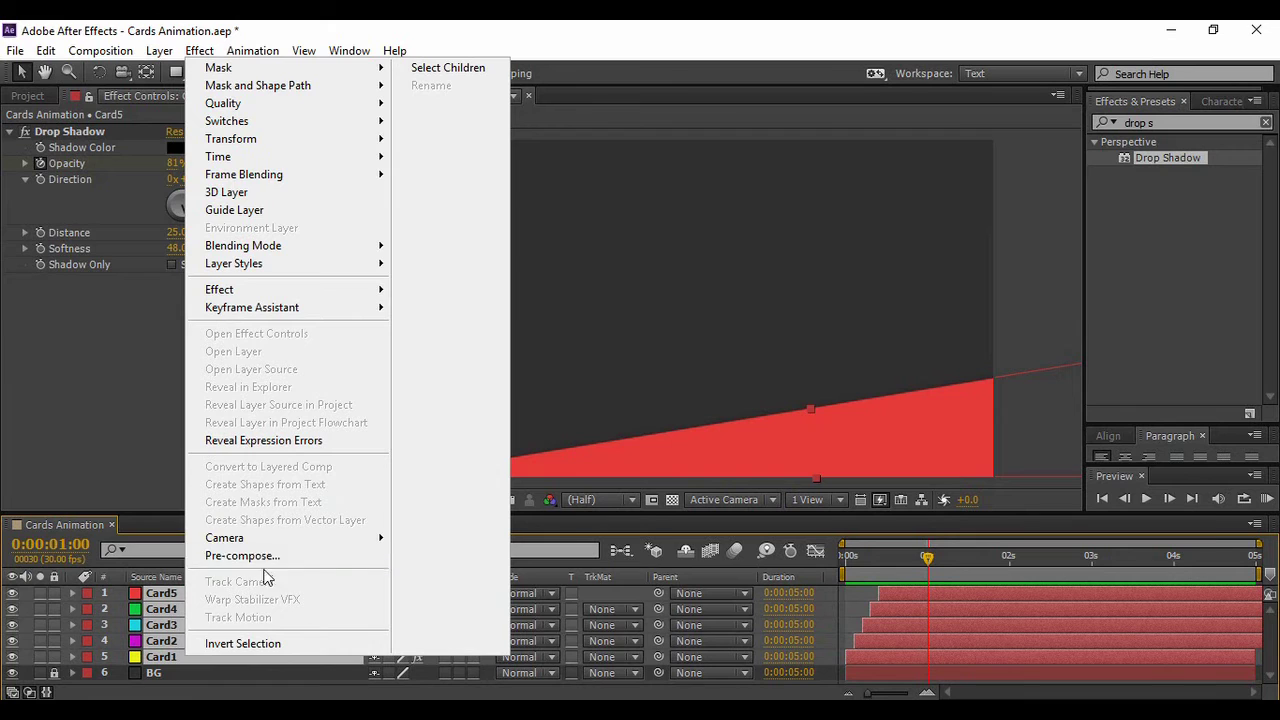
click(255, 555)
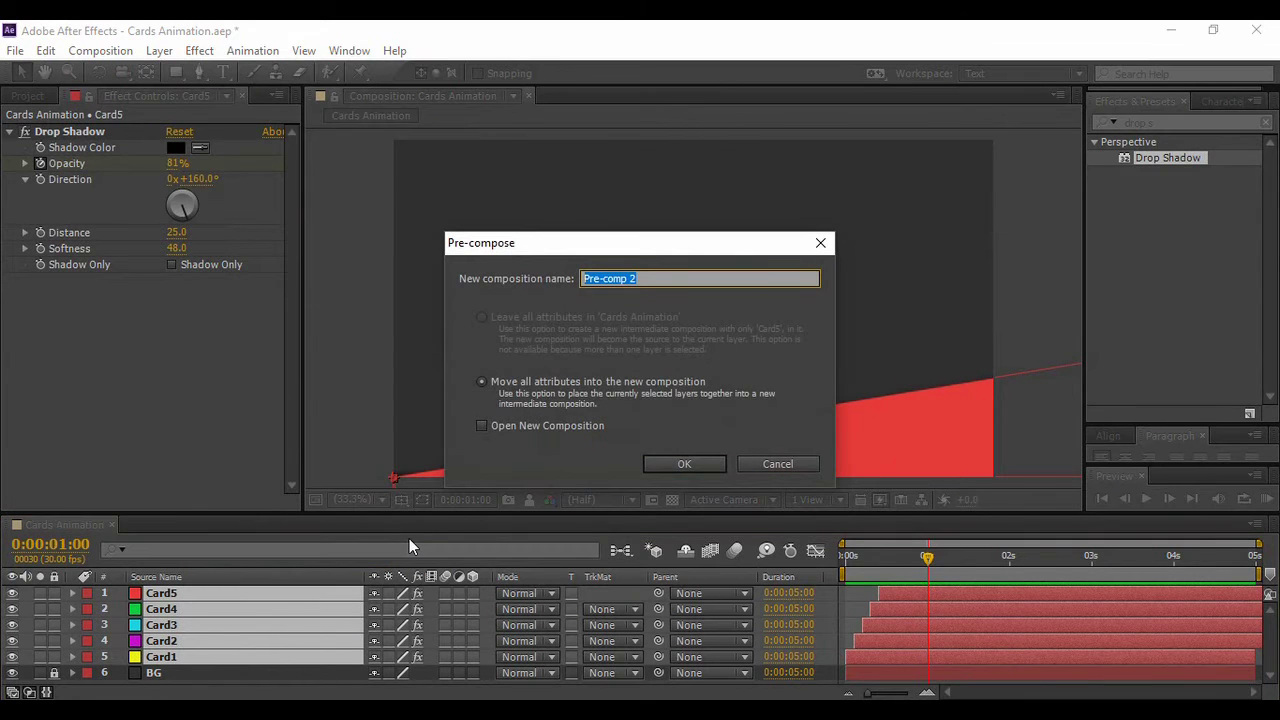
text(Card)
key(Return)
click(470, 663)
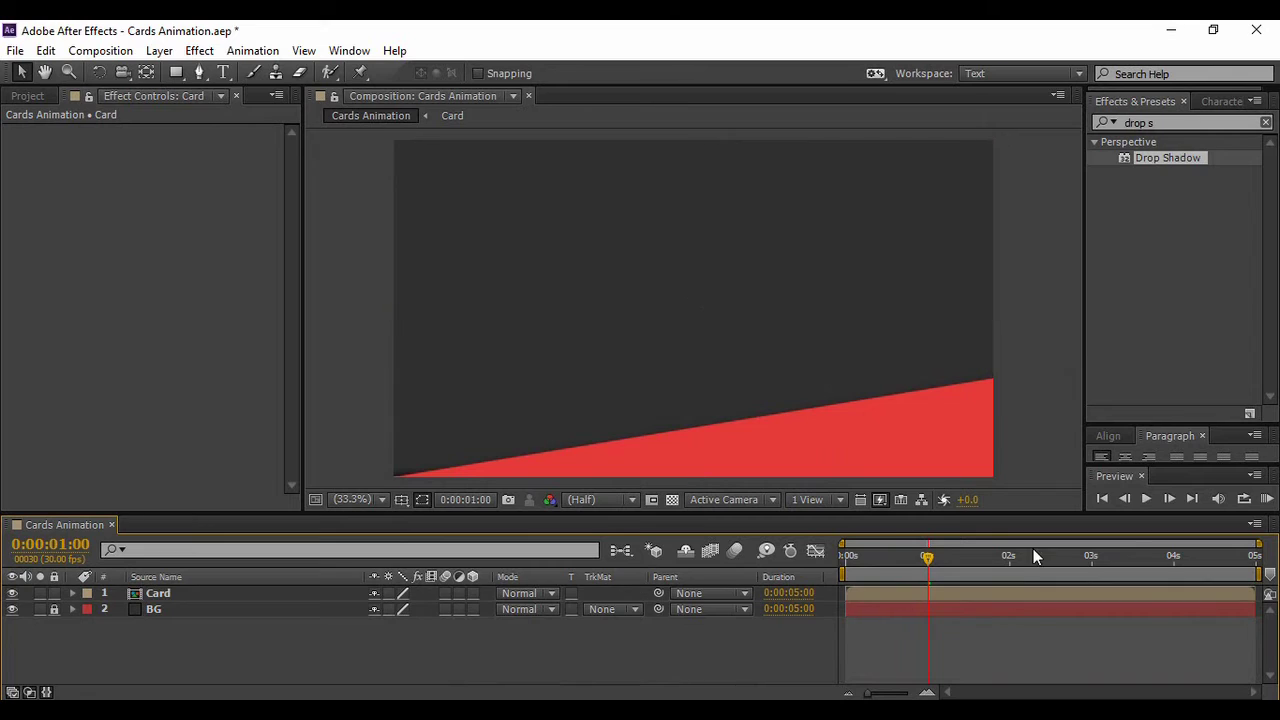
Go to 0:00:01:05, after the cards have left the frame, and add a text layer reading "Hi".
drag(927, 555, 939, 555)
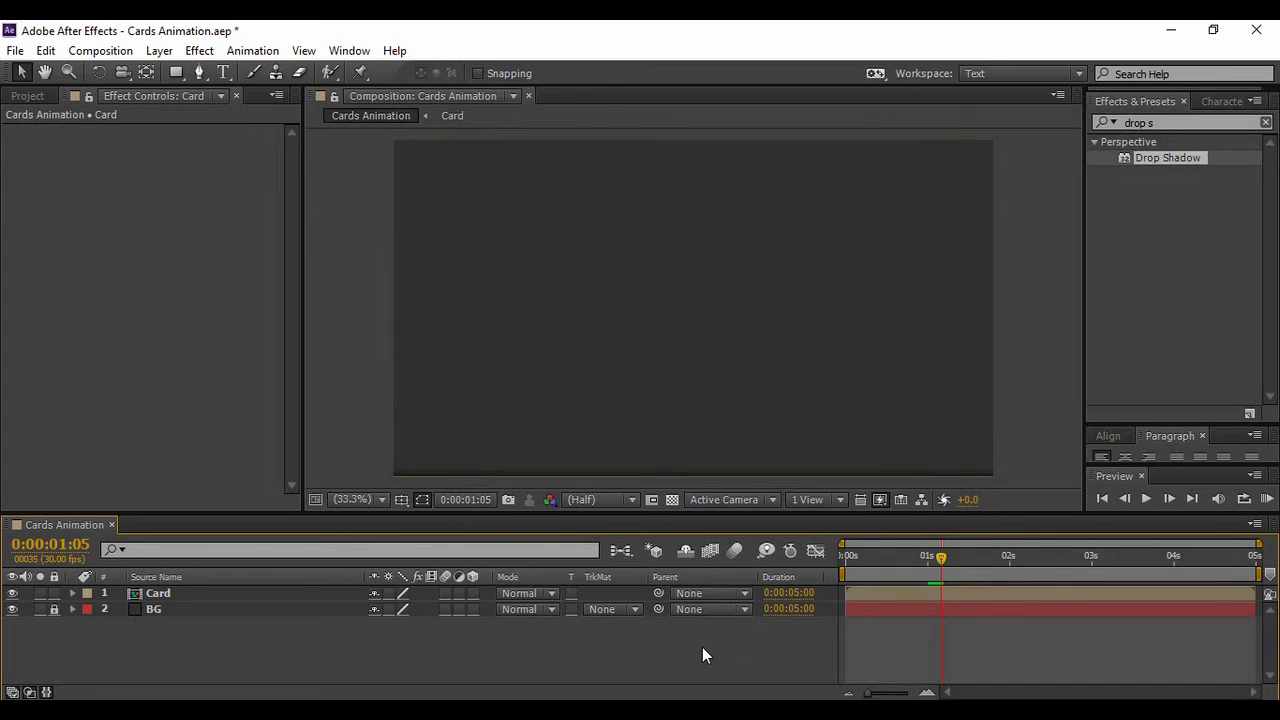
click(224, 72)
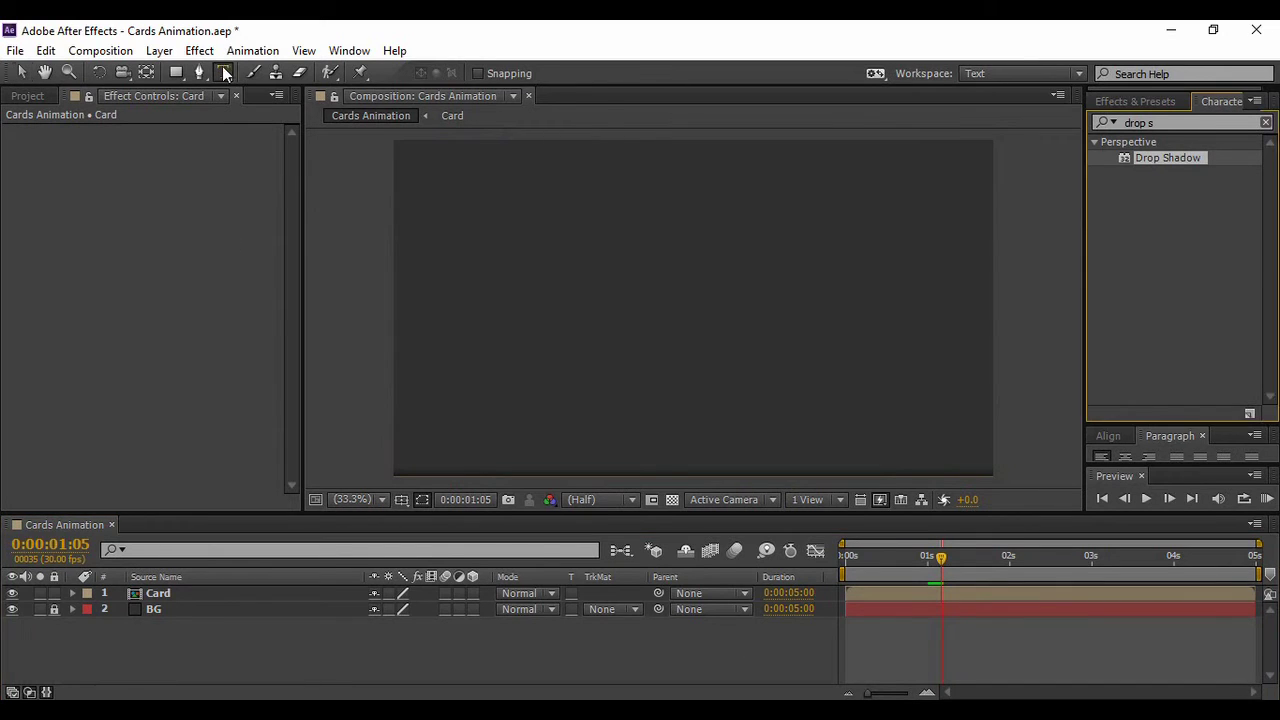
click(660, 312)
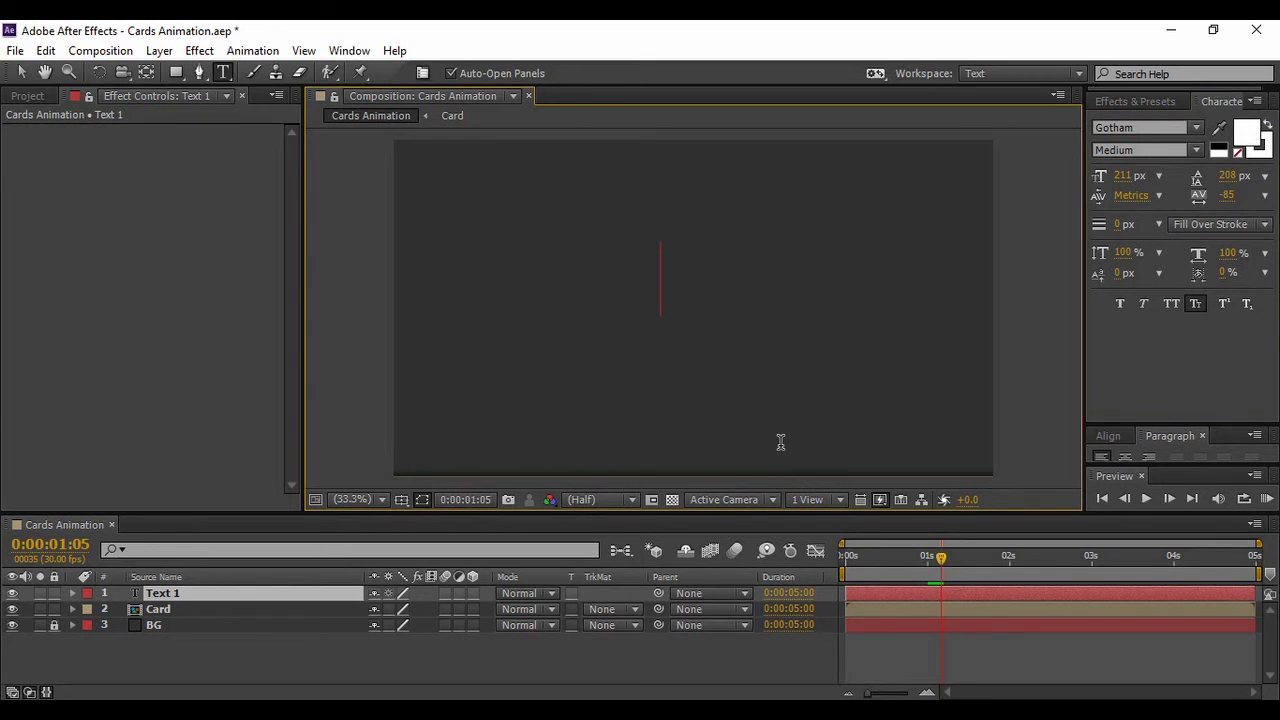
text(Hi)
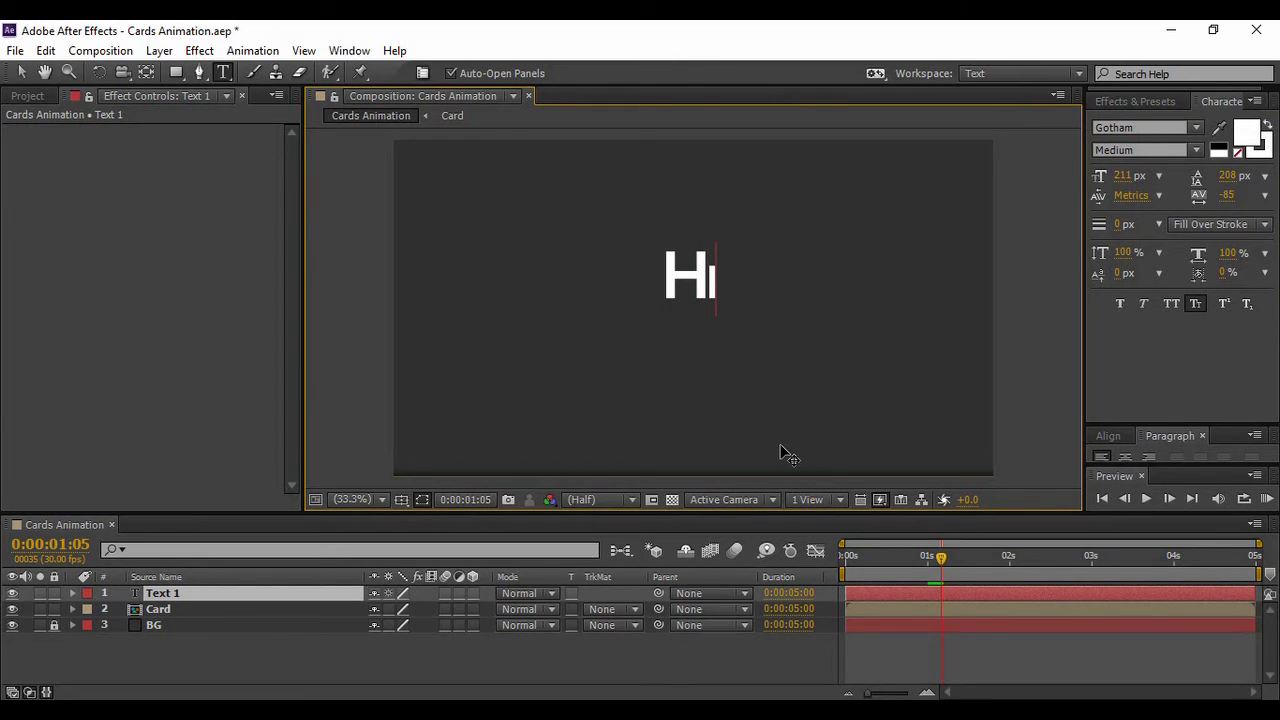
Set the whole "Hi" text to 112% horizontal scale and widen its tracking to -43.
drag(1232, 253, 1260, 252)
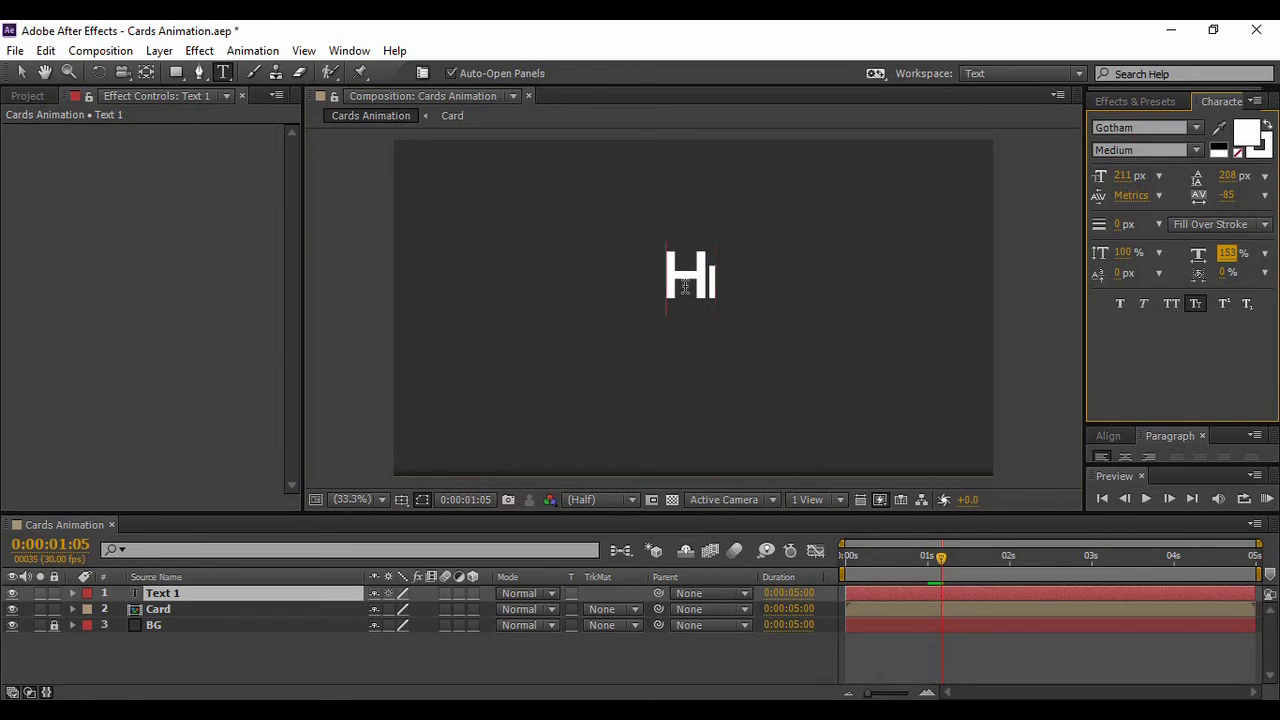
key(ctrl+a)
drag(1228, 253, 1244, 256)
drag(1226, 195, 1263, 193)
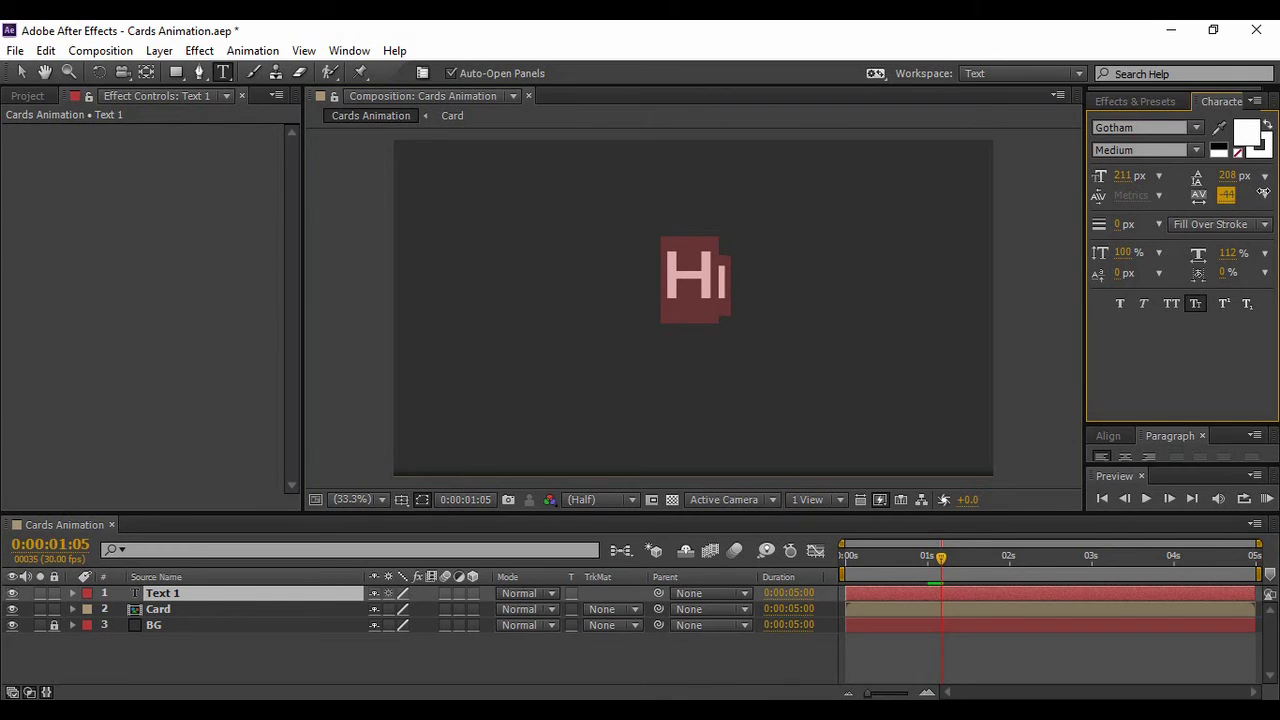
Centre the "Hi" text layer horizontally and vertically in the composition.
click(1194, 310)
drag(1137, 424, 1135, 322)
click(1108, 331)
click(1136, 374)
click(1232, 374)
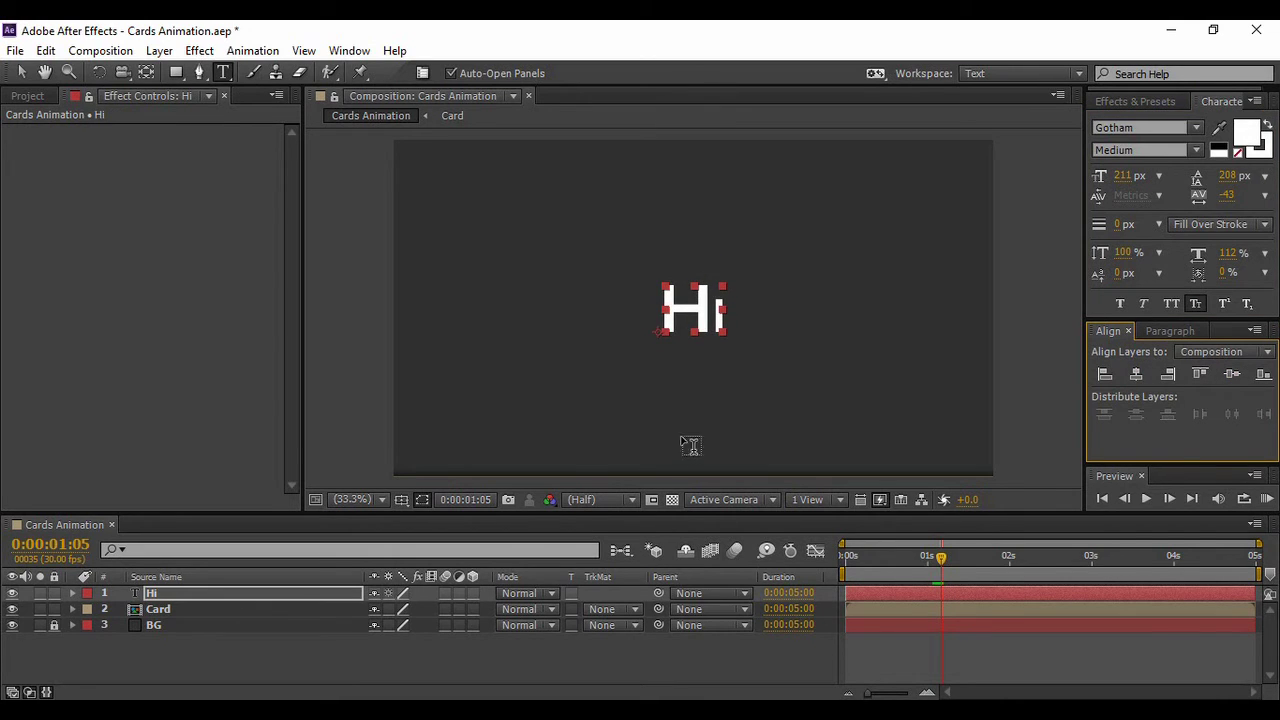
click(204, 664)
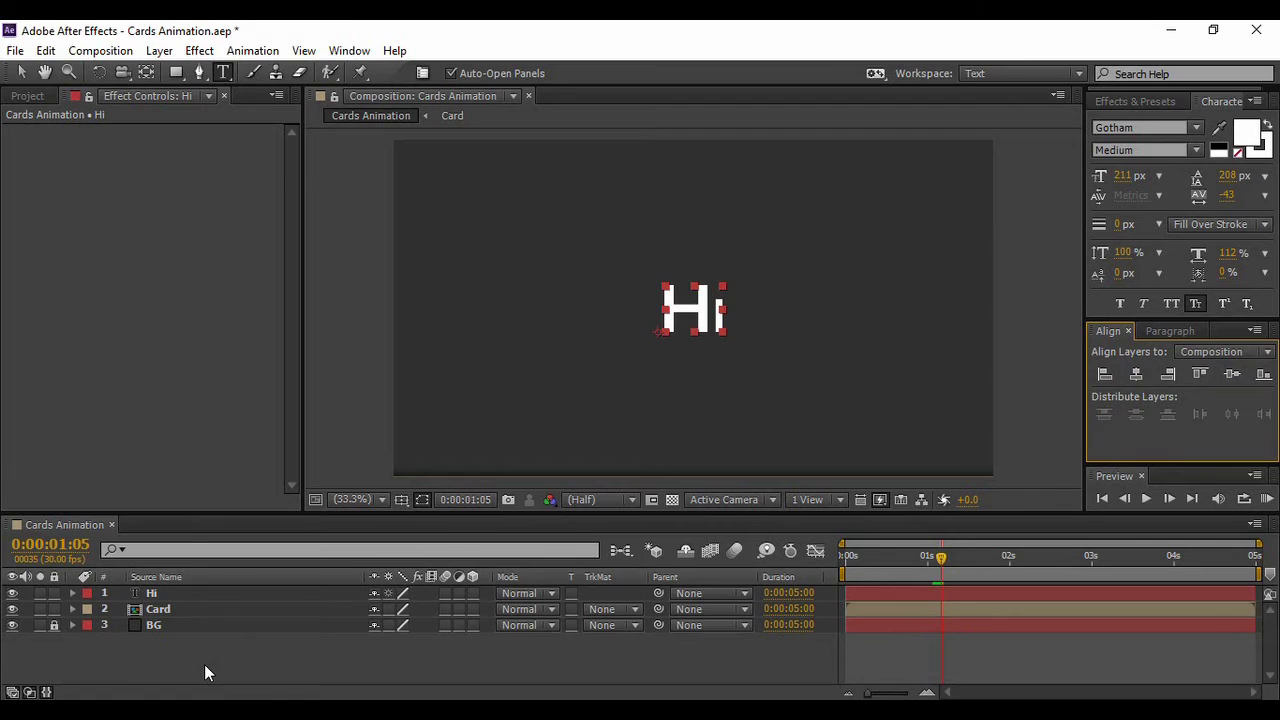
Pre-compose the "Hi" layer into a new composition named text.
click(213, 592)
right_click(213, 592)
click(290, 603)
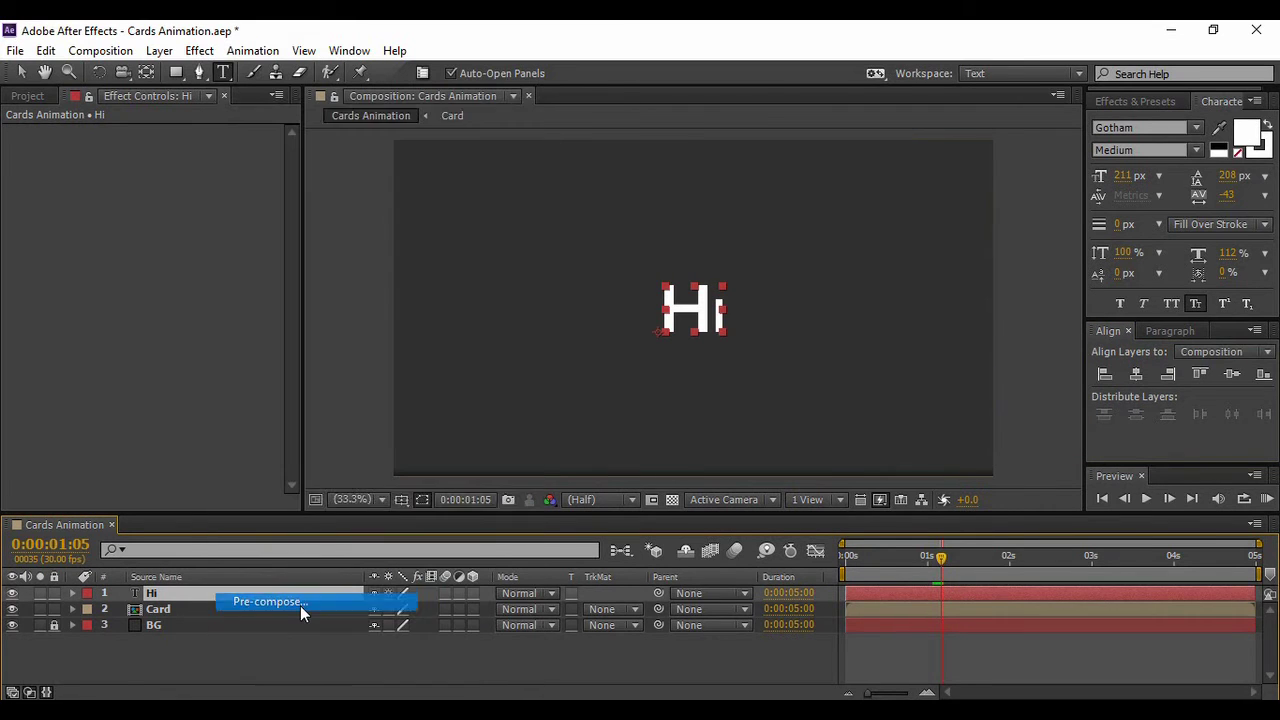
text(text)
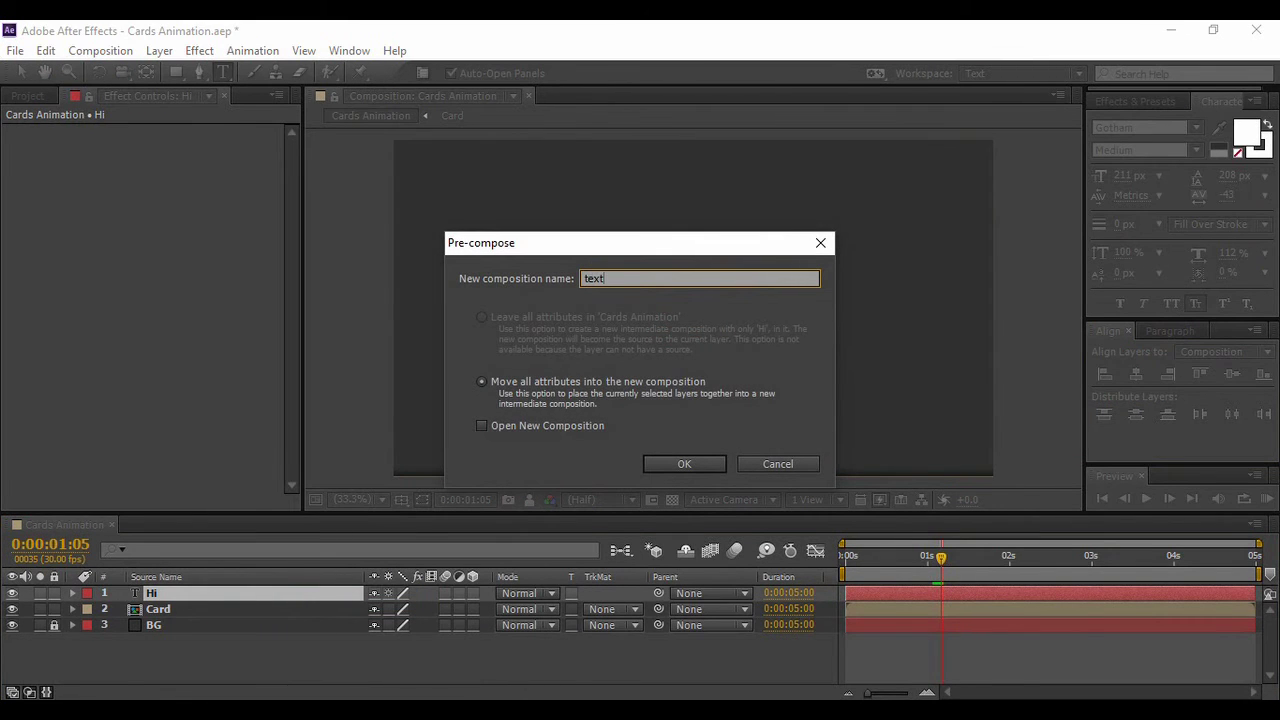
key(Return)
click(594, 645)
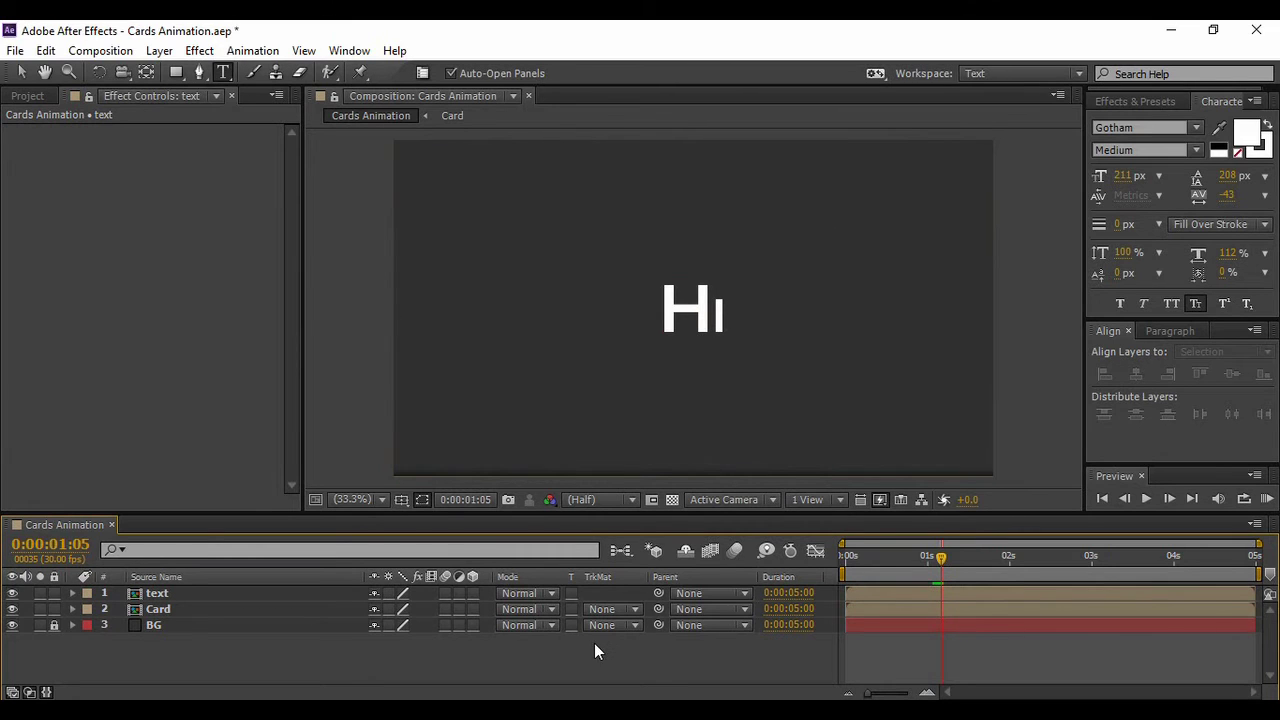
Show the text layer's Scale property and move the current time to 0:00:01:02, the frame where the red card has just cleared.
click(188, 590)
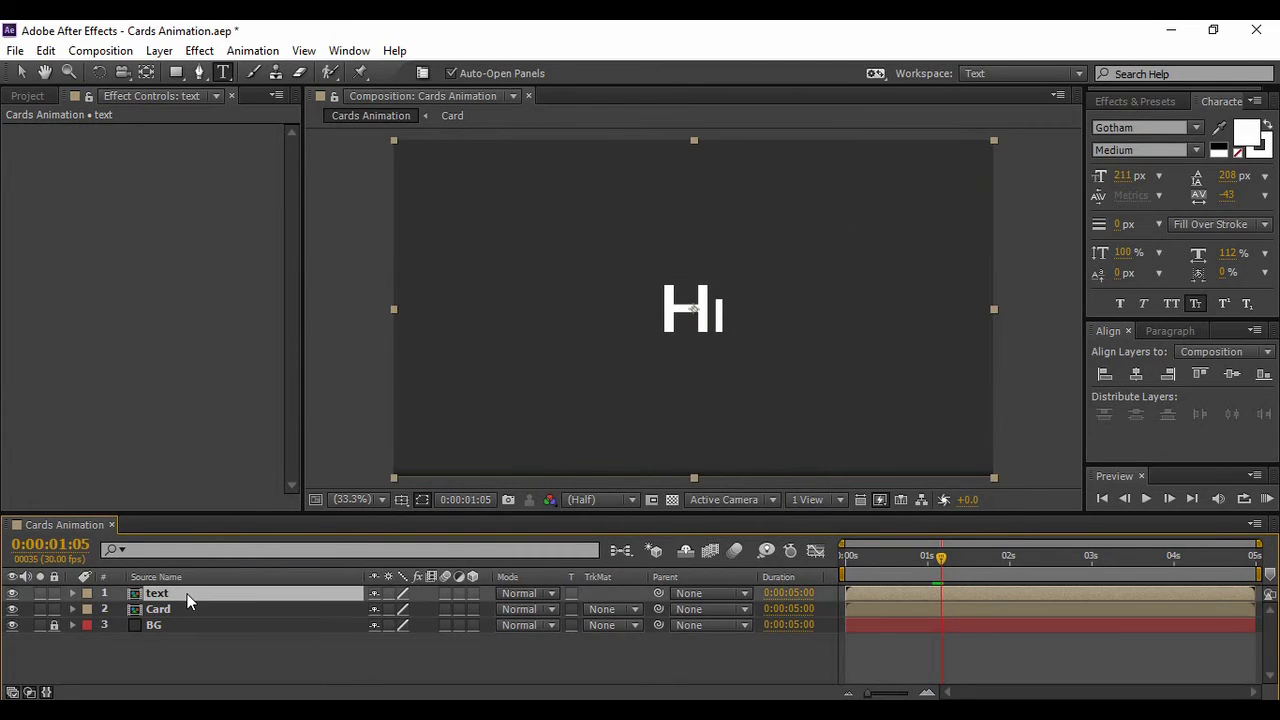
key(s)
drag(941, 557, 905, 569)
click(1169, 499)
click(1169, 499)
click(1169, 499)
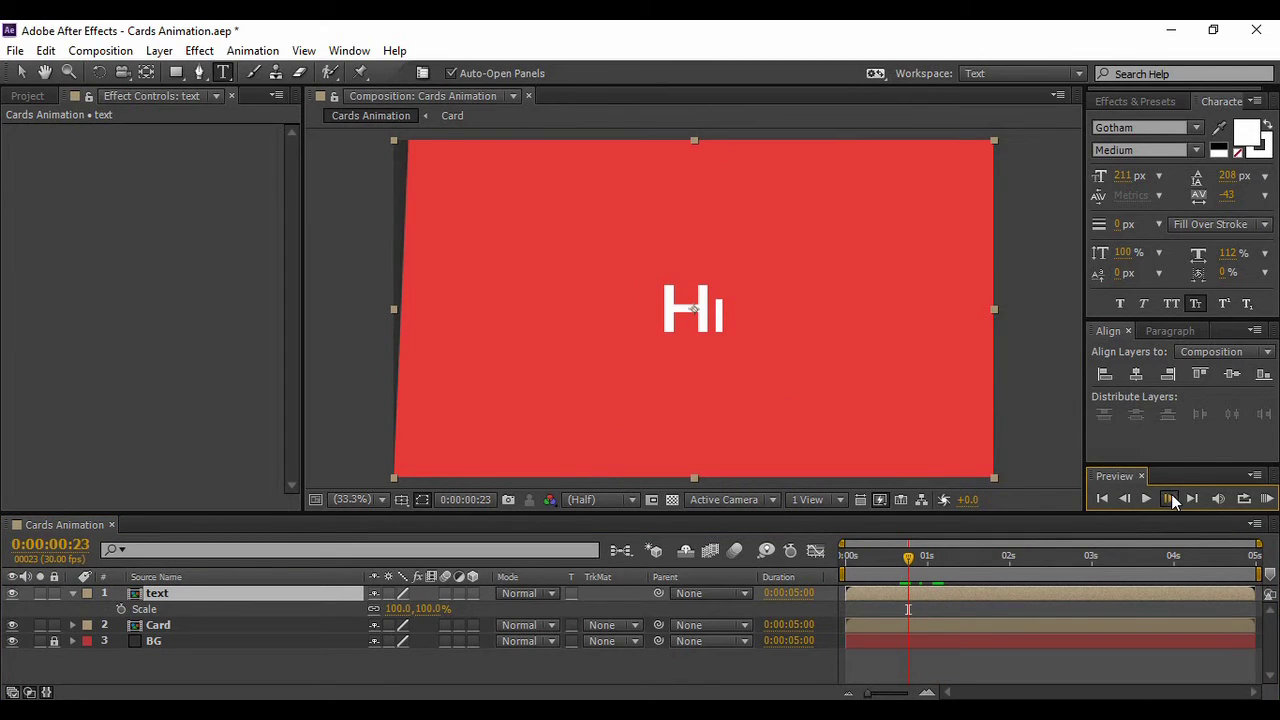
click(1169, 499)
click(1172, 499)
click(1172, 499)
click(1172, 499)
click(1172, 499)
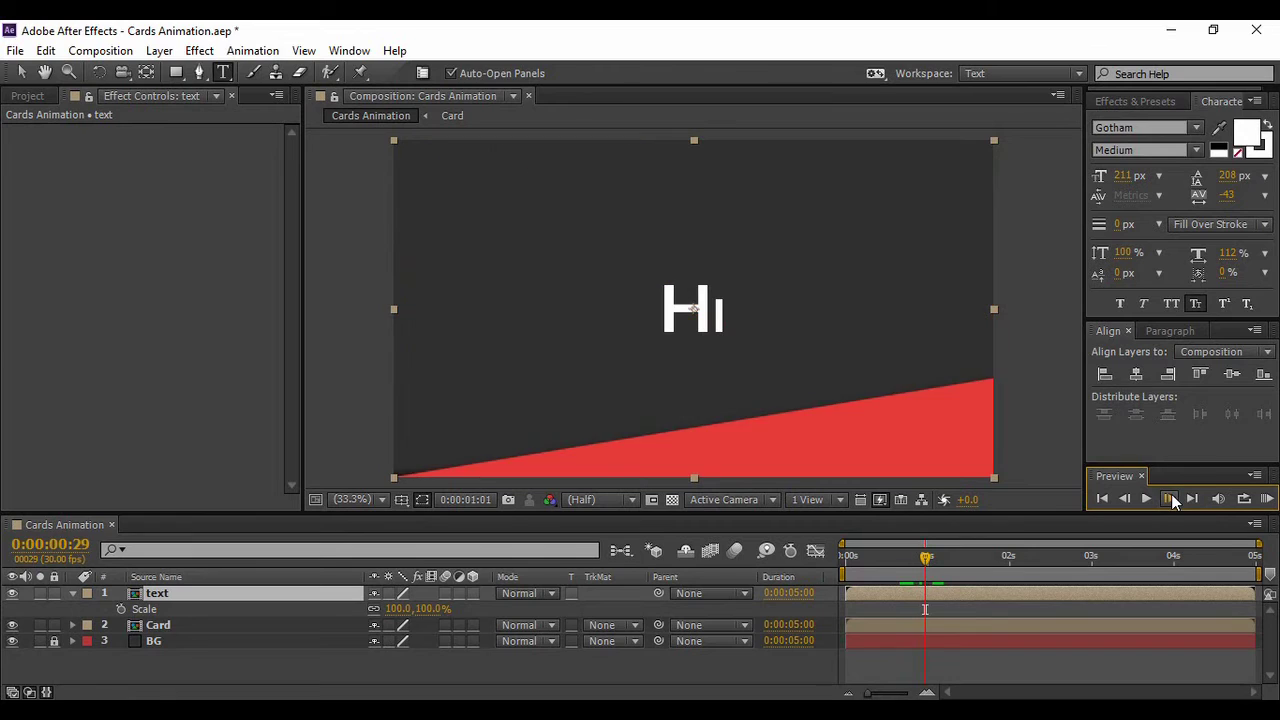
click(1172, 499)
click(1172, 499)
click(1172, 499)
click(1172, 499)
click(1125, 498)
click(1125, 498)
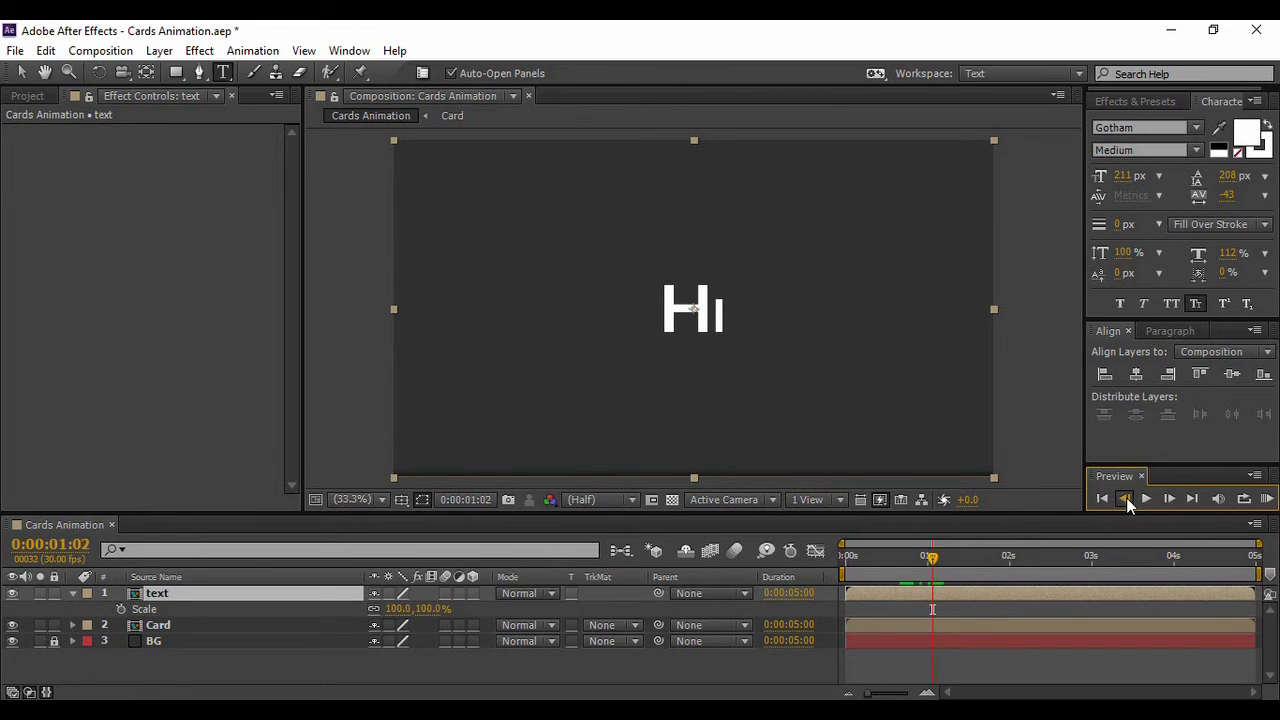
click(1125, 498)
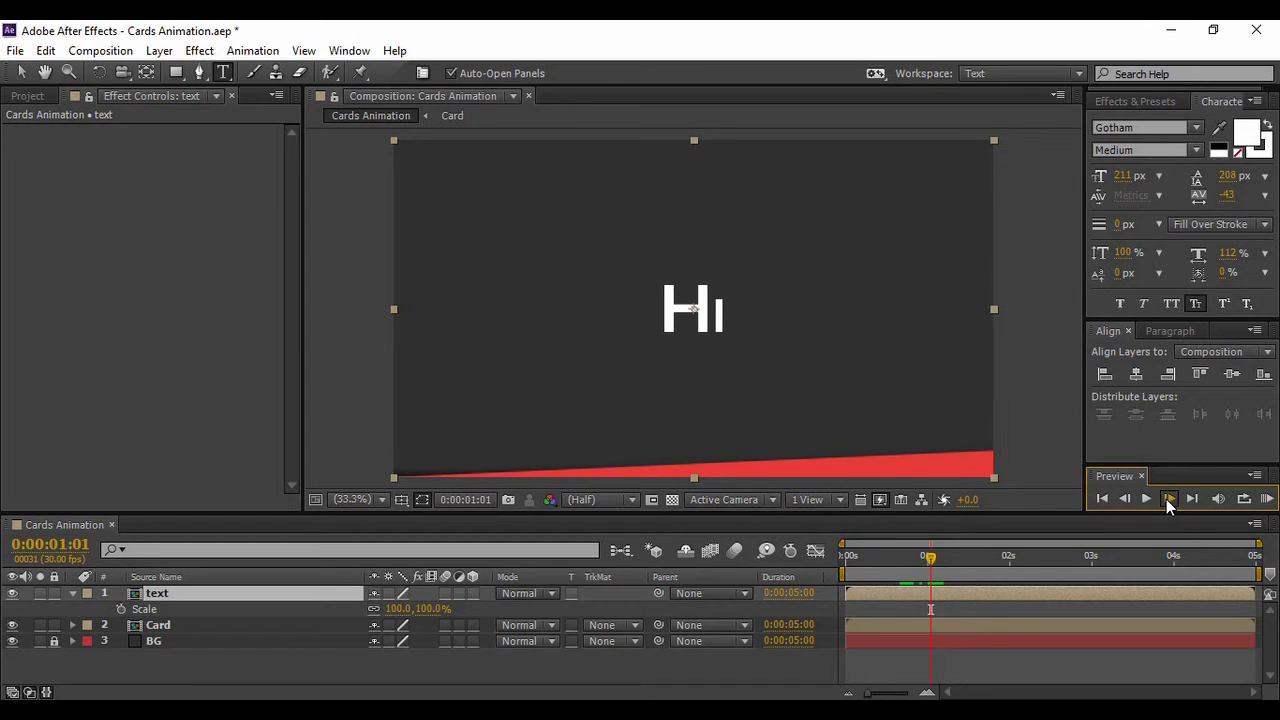
click(1169, 499)
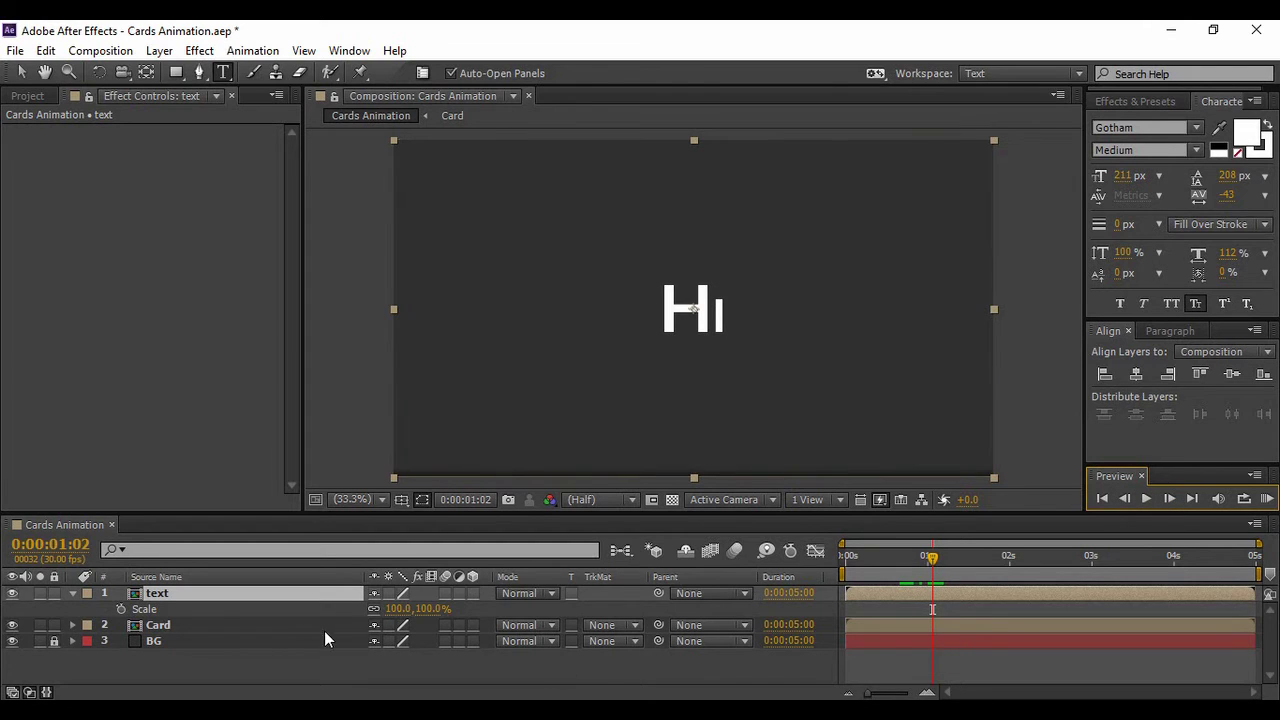
Keyframe the text layer's Scale from 0% at 0:00:01:02 to 100% at 0:00:01:03.
click(401, 608)
text(0)
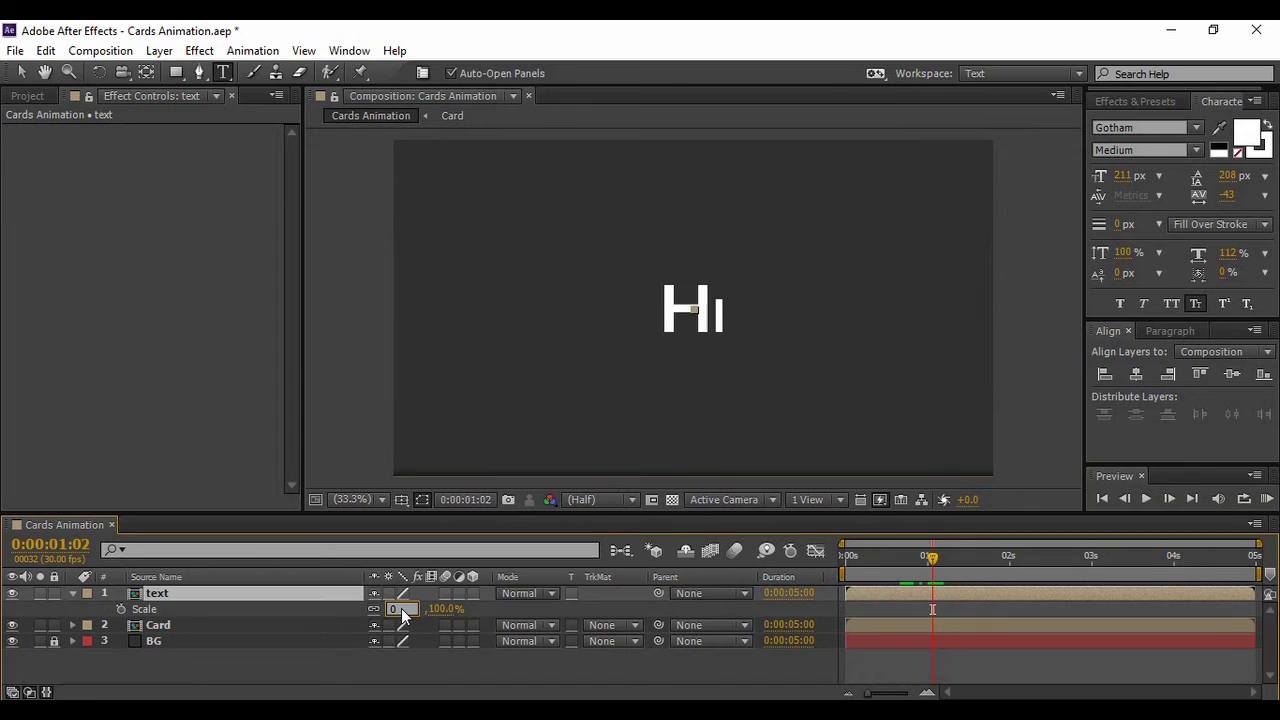
click(120, 600)
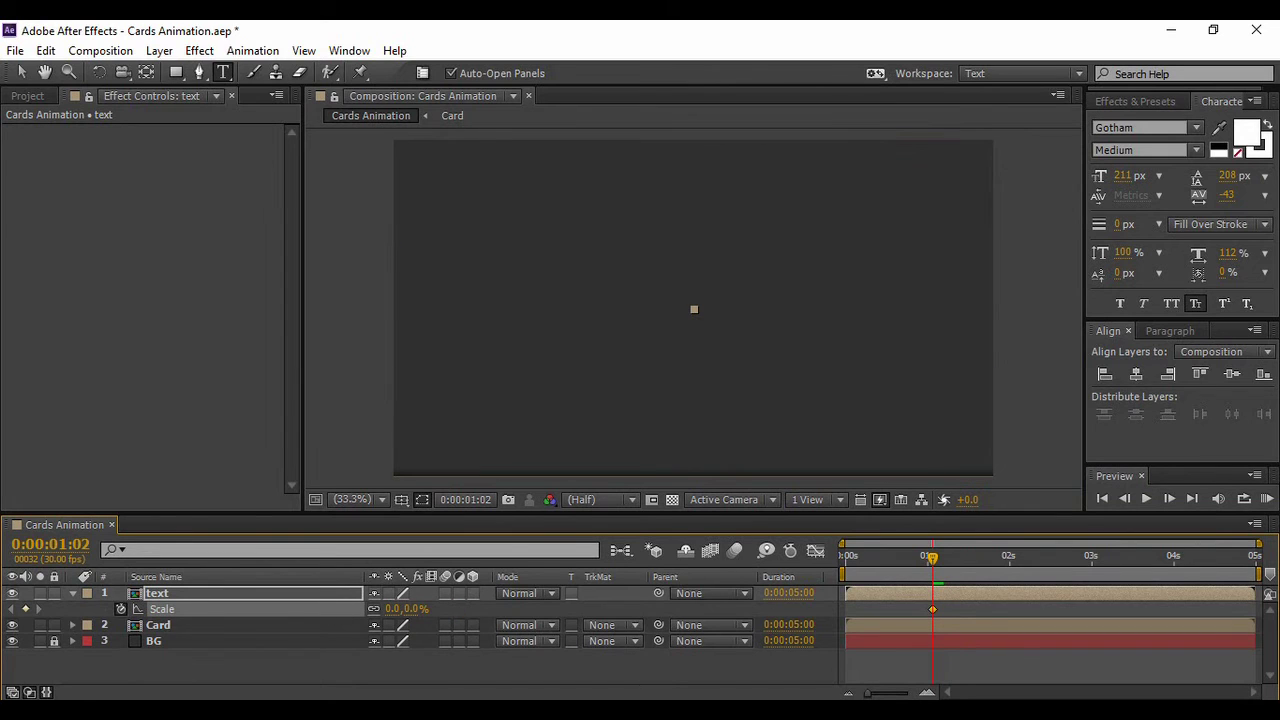
click(1167, 498)
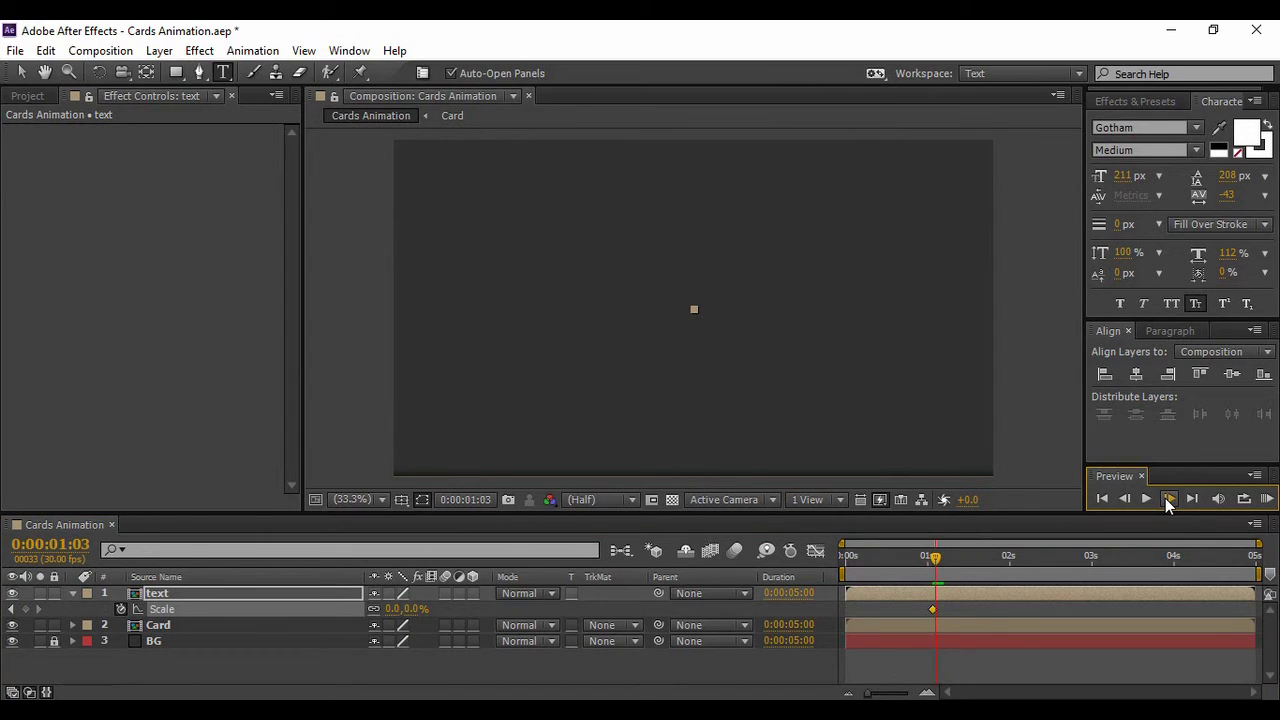
click(394, 609)
text(100)
key(Return)
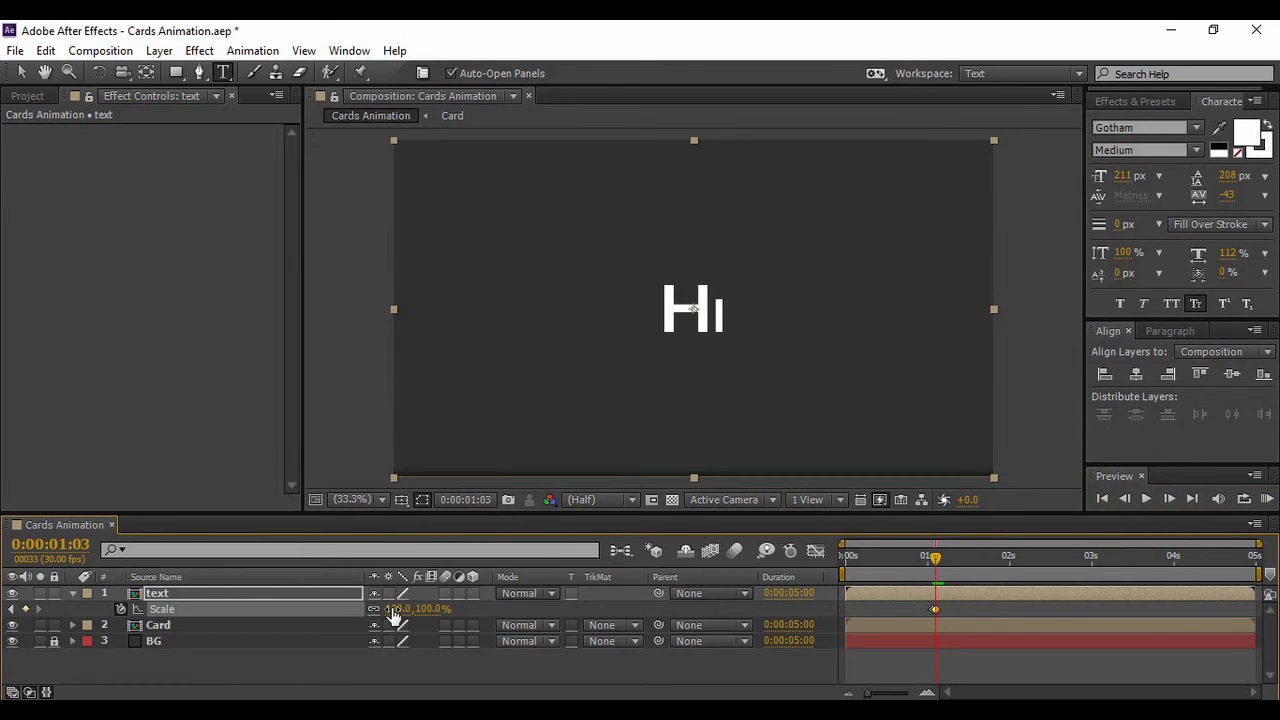
click(510, 679)
At 0:00:01:05, draw a wide green (20CD7E) rectangle as a new shape layer covering the "Hi" text.
drag(934, 553, 941, 555)
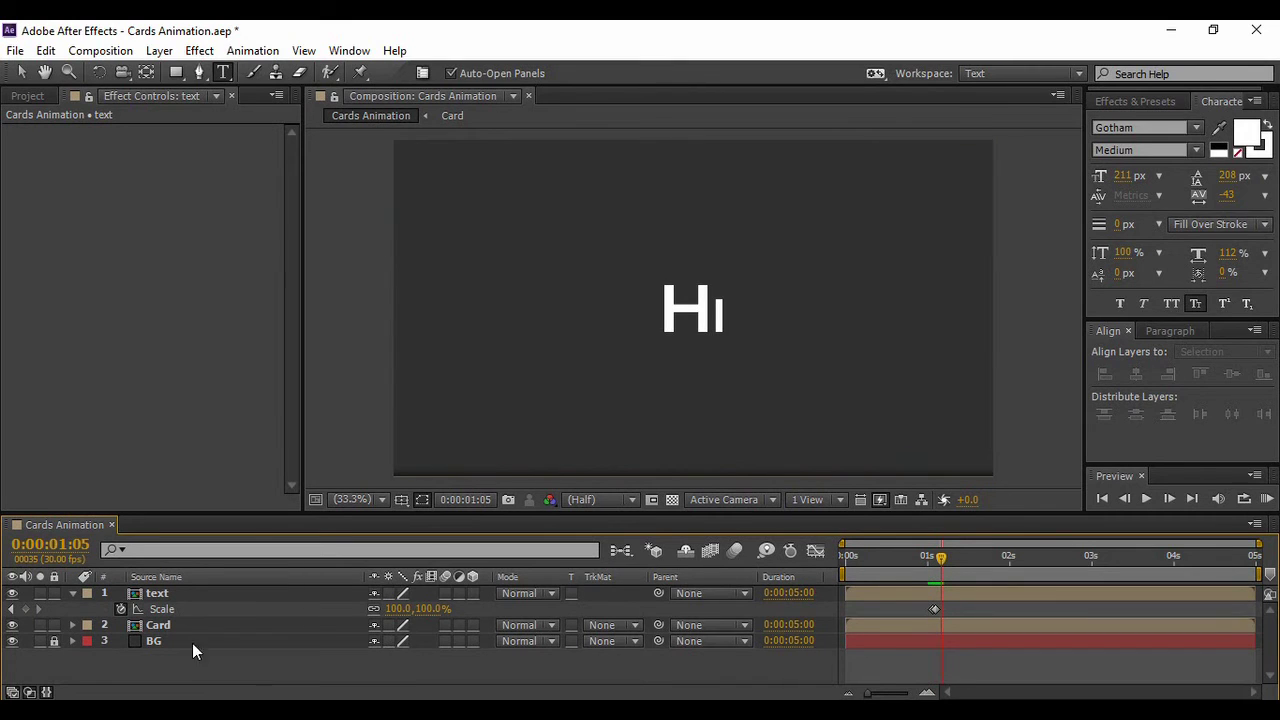
click(72, 593)
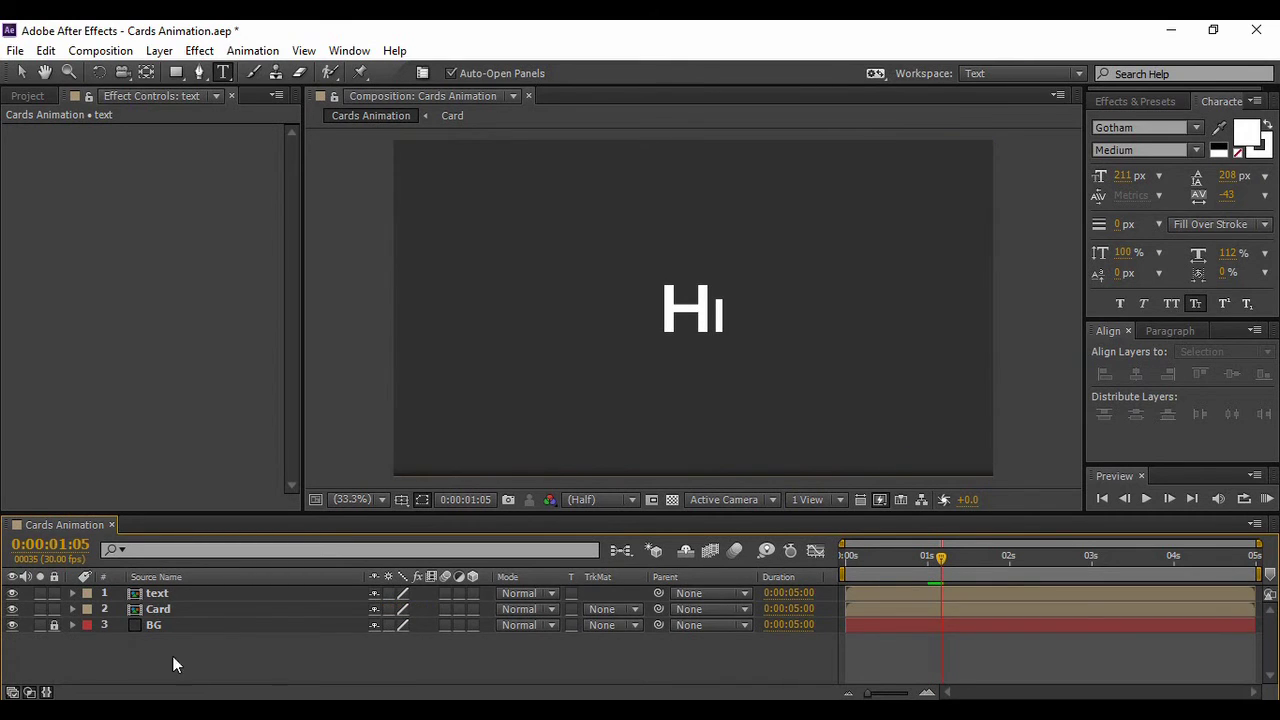
click(205, 596)
click(258, 667)
click(176, 73)
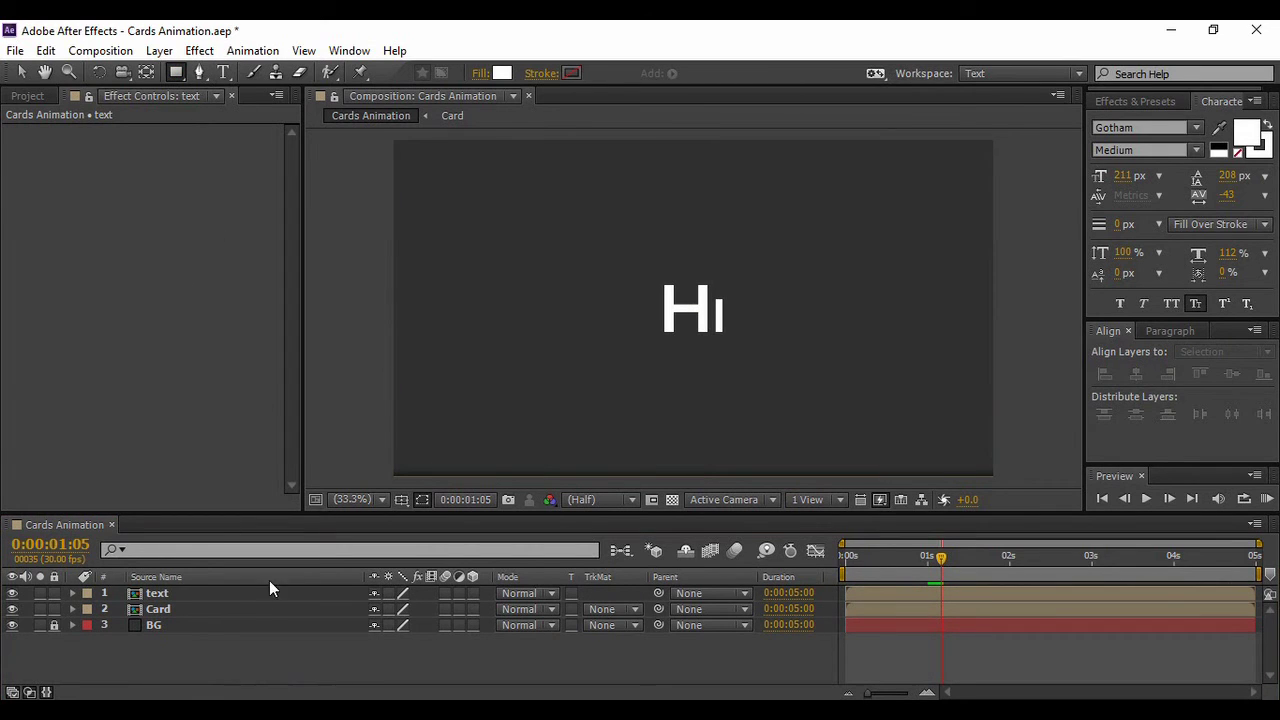
click(502, 73)
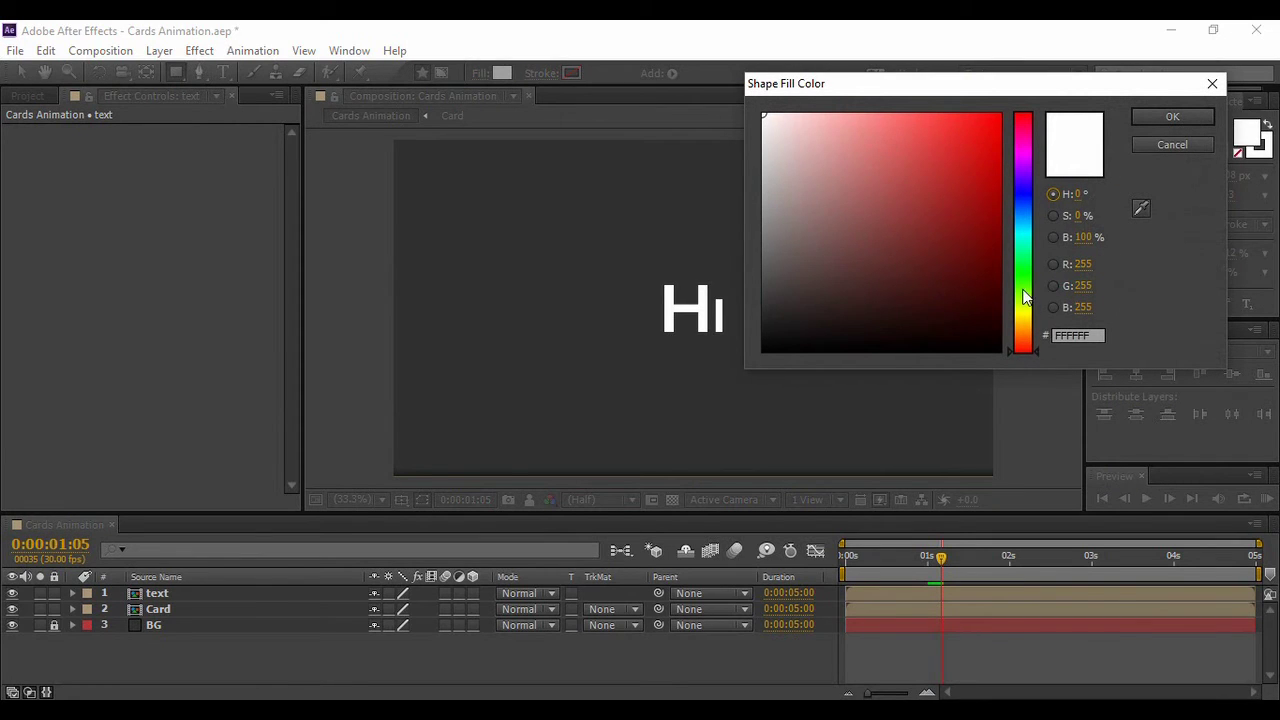
drag(1022, 289, 1022, 251)
click(963, 160)
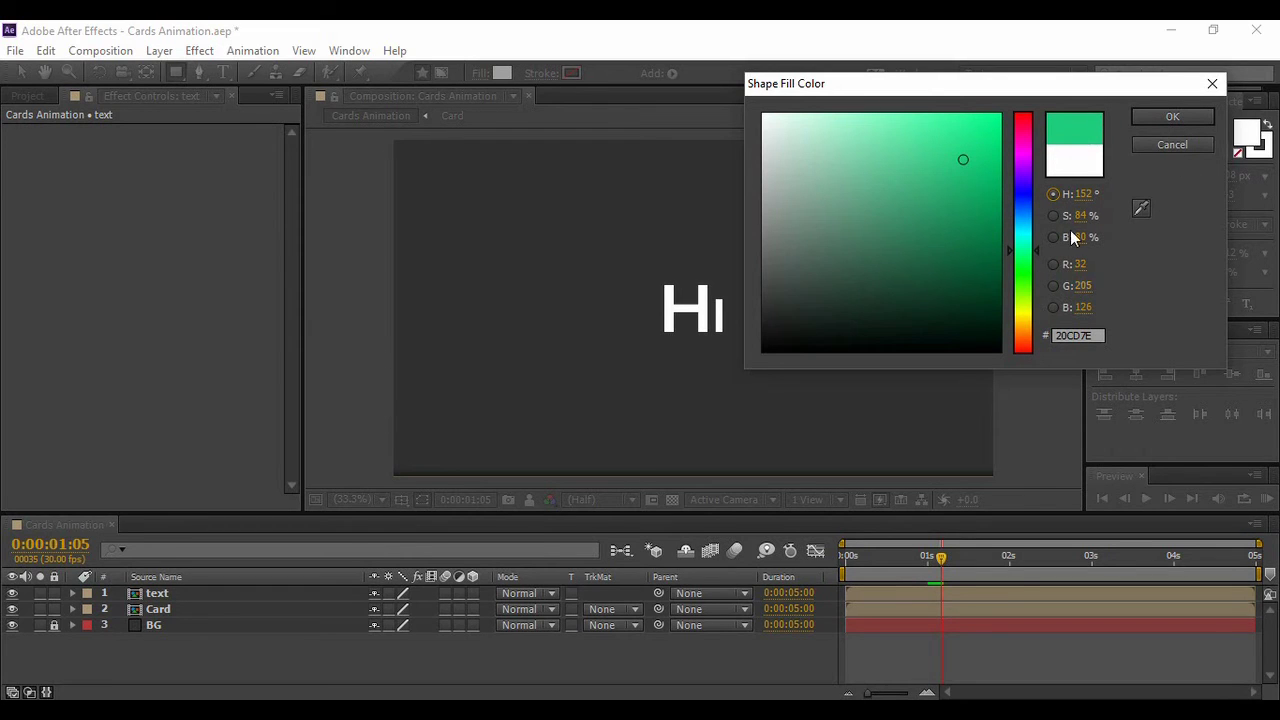
click(1152, 115)
drag(457, 227, 960, 380)
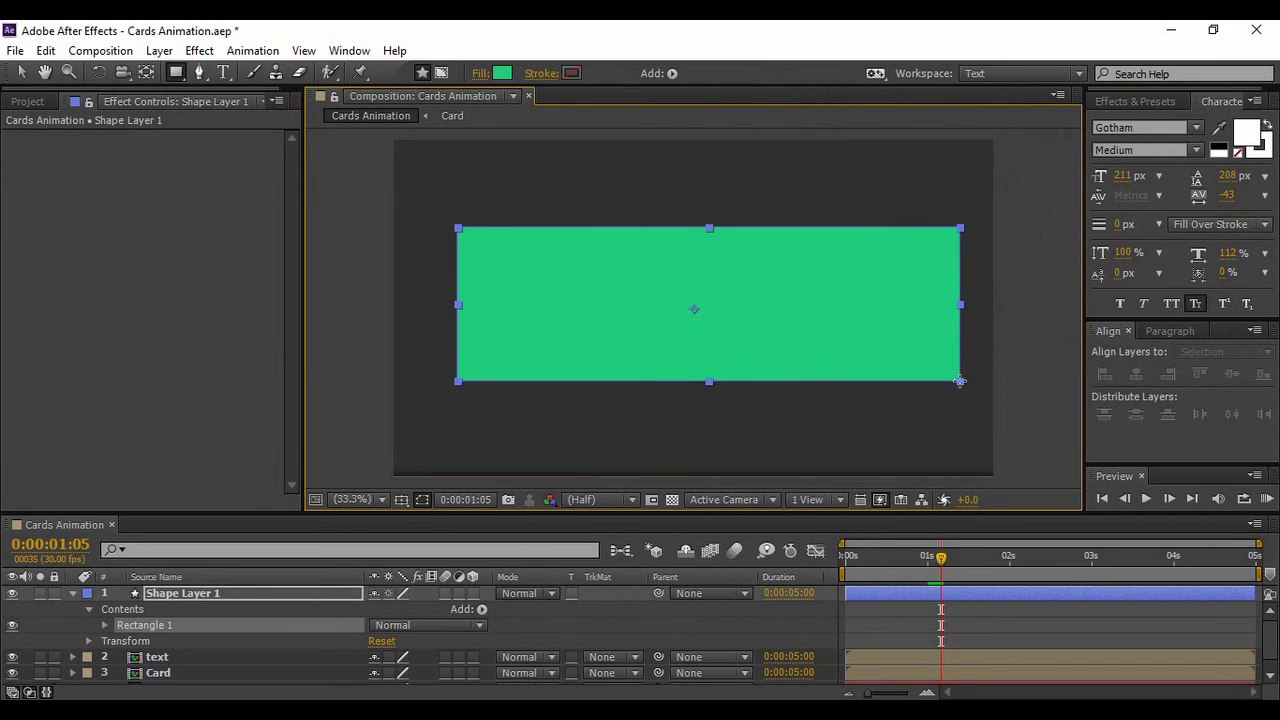
Apply Turbulent Displace to the green rectangle with Amount 128 and Size 41.
click(1134, 101)
click(1140, 122)
key(ctrl+a)
text(turbul)
drag(1150, 160, 724, 299)
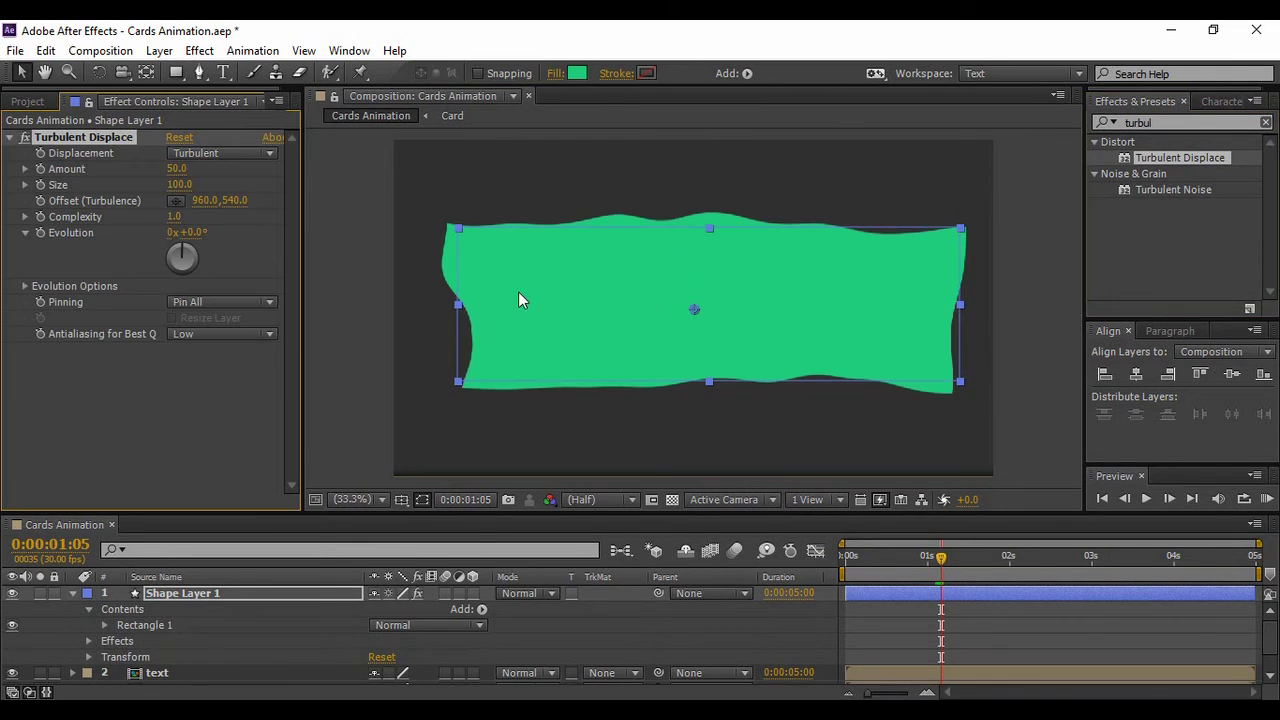
drag(176, 177, 135, 200)
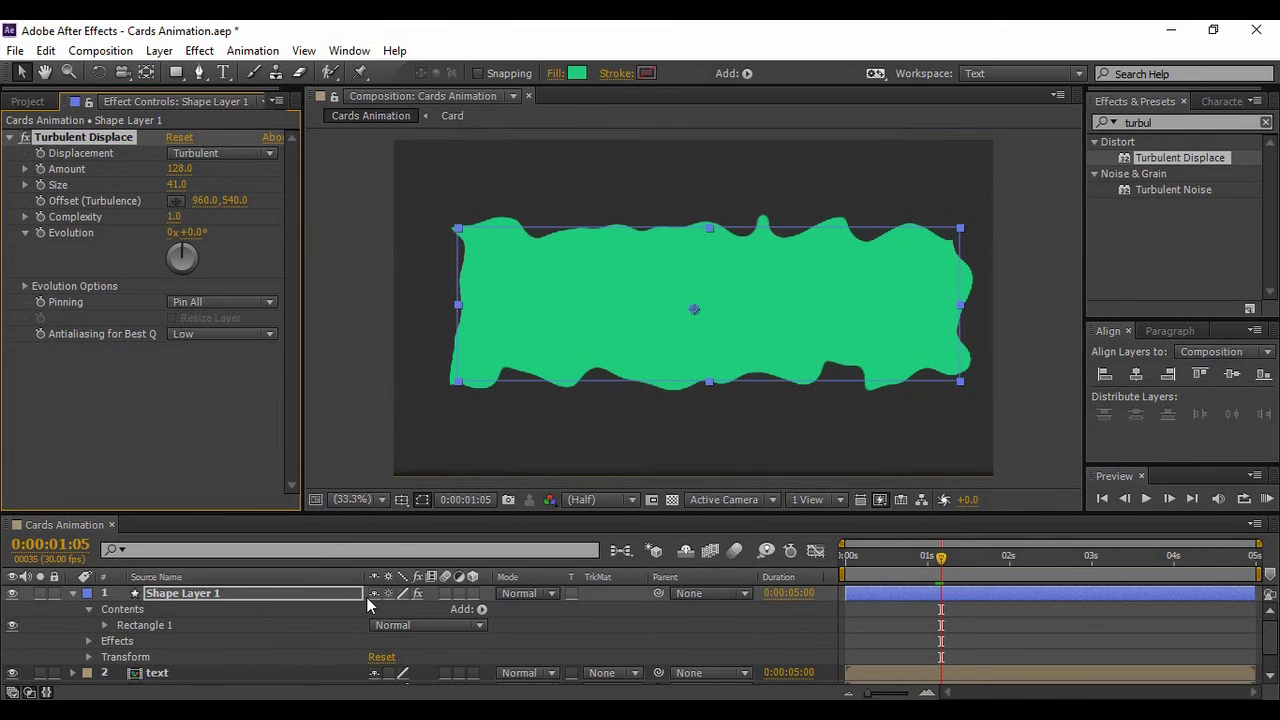
Keyframe the green shape's Position from about 939, 42 at 0:00:01:05 down to about 966, 603 at 0:00:01:08.
click(329, 598)
key(p)
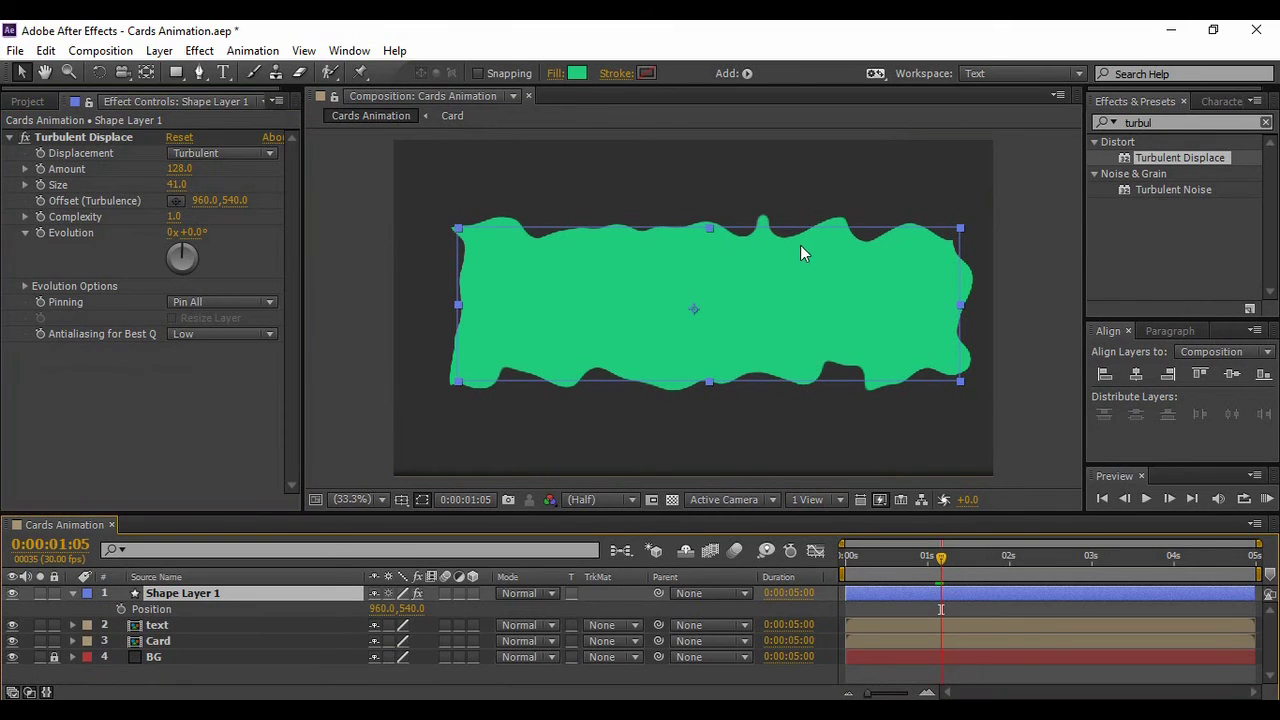
drag(757, 287, 750, 130)
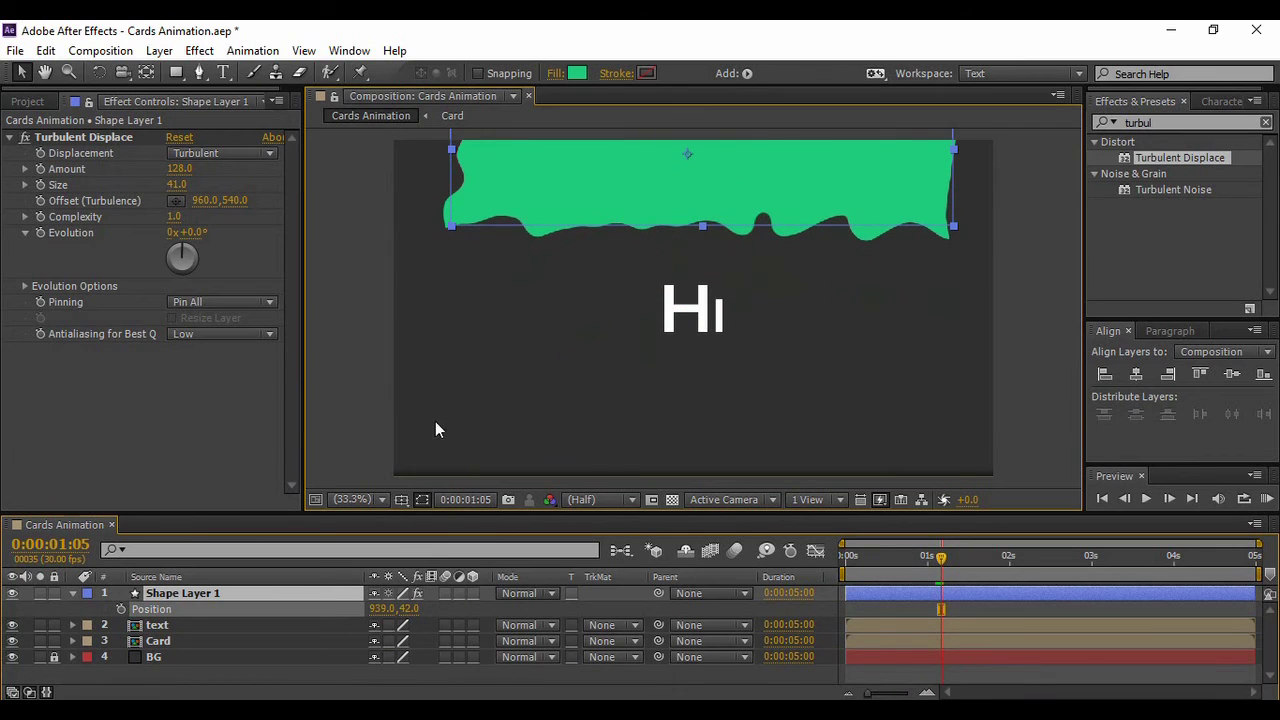
click(120, 609)
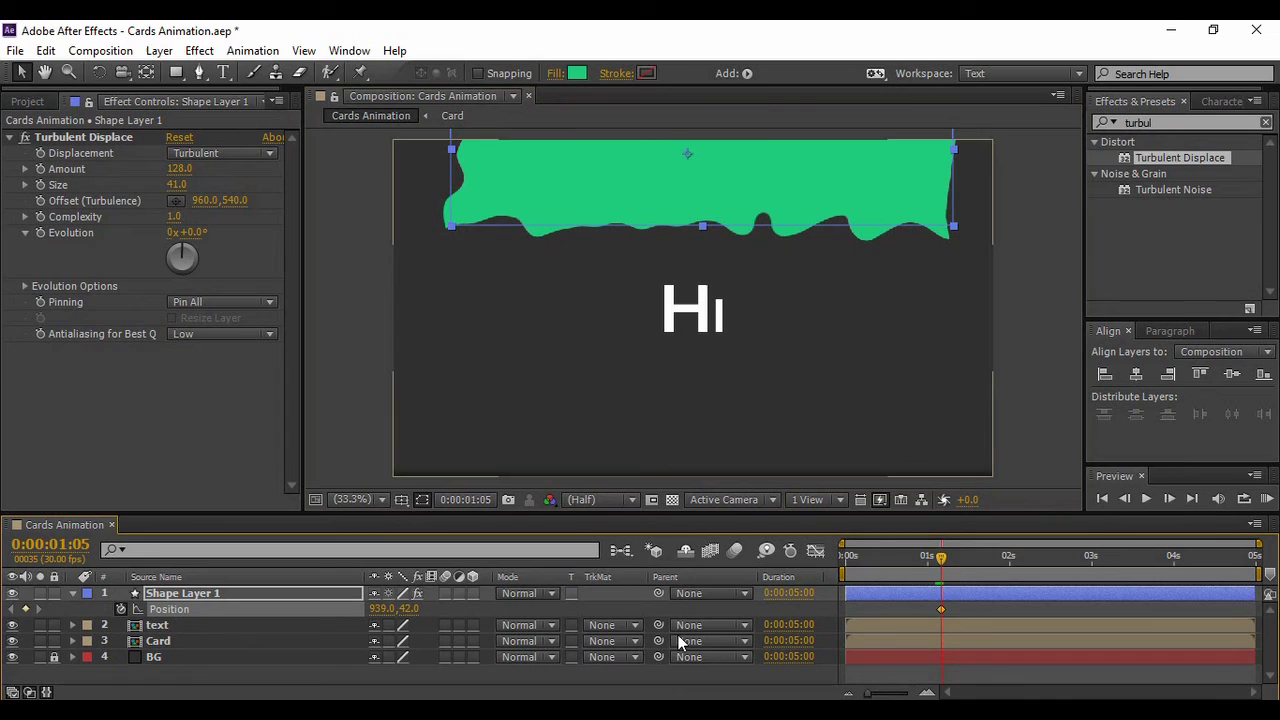
click(948, 556)
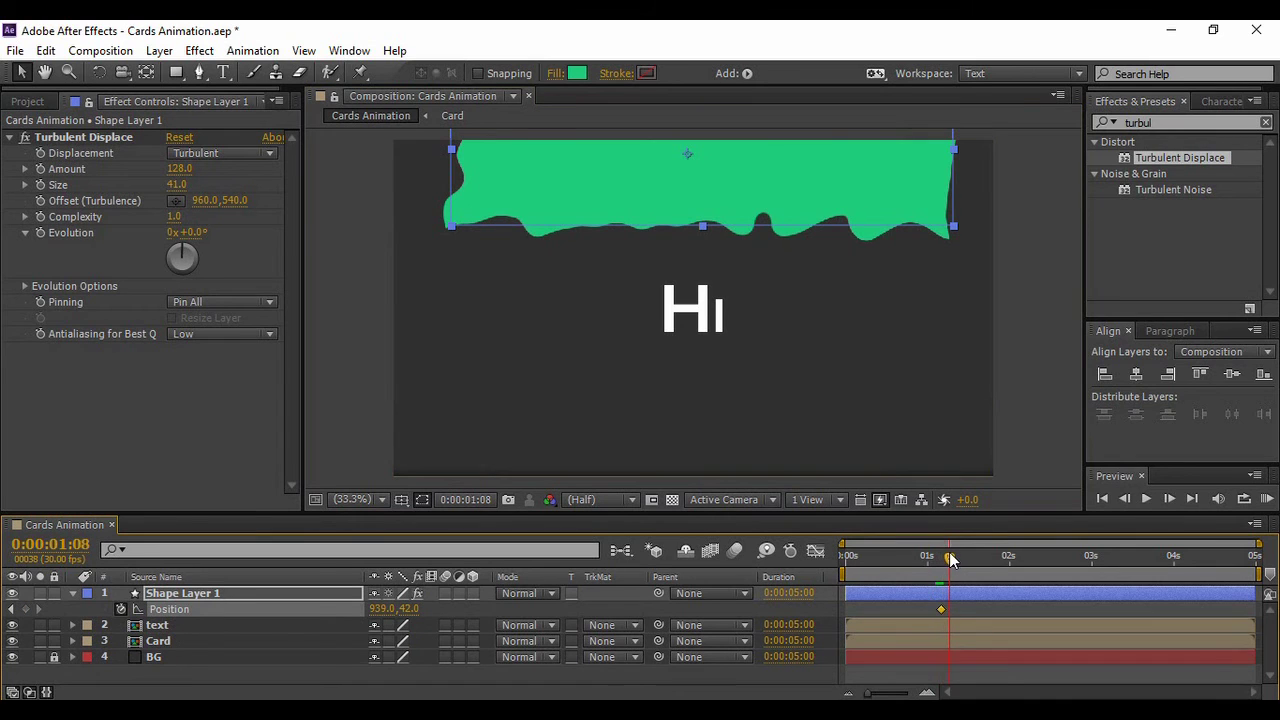
drag(804, 205, 813, 364)
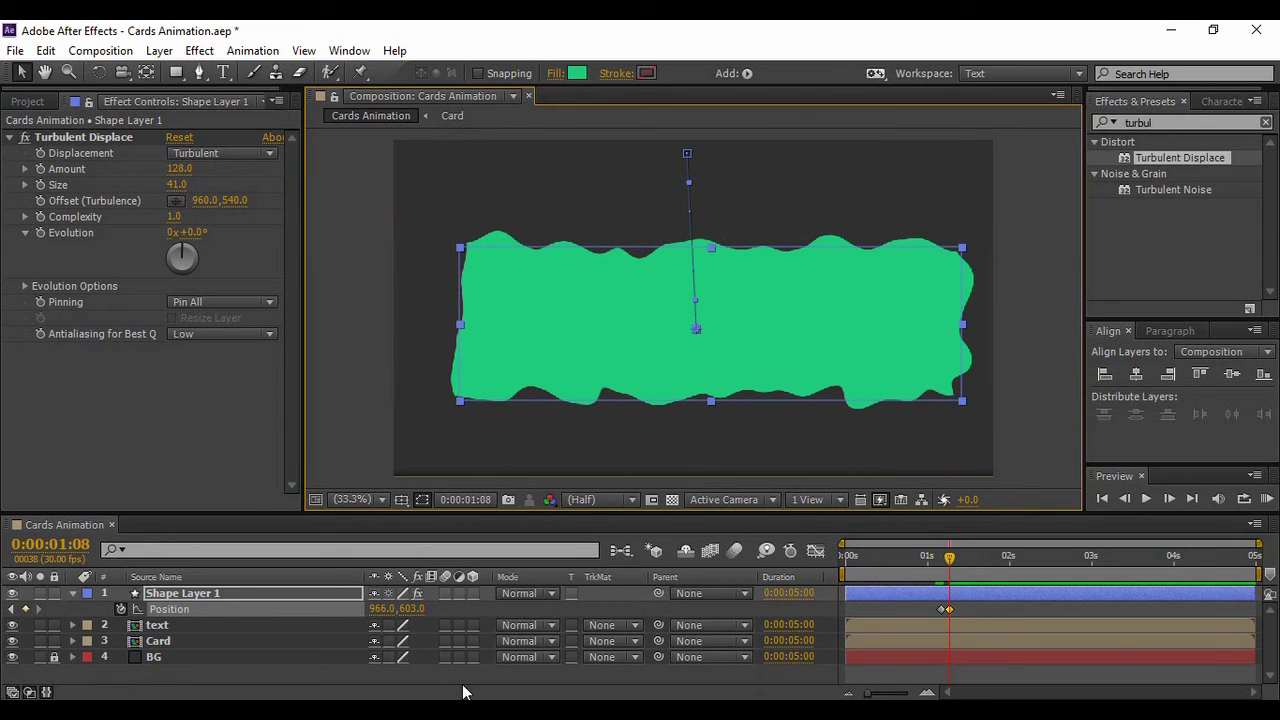
click(71, 593)
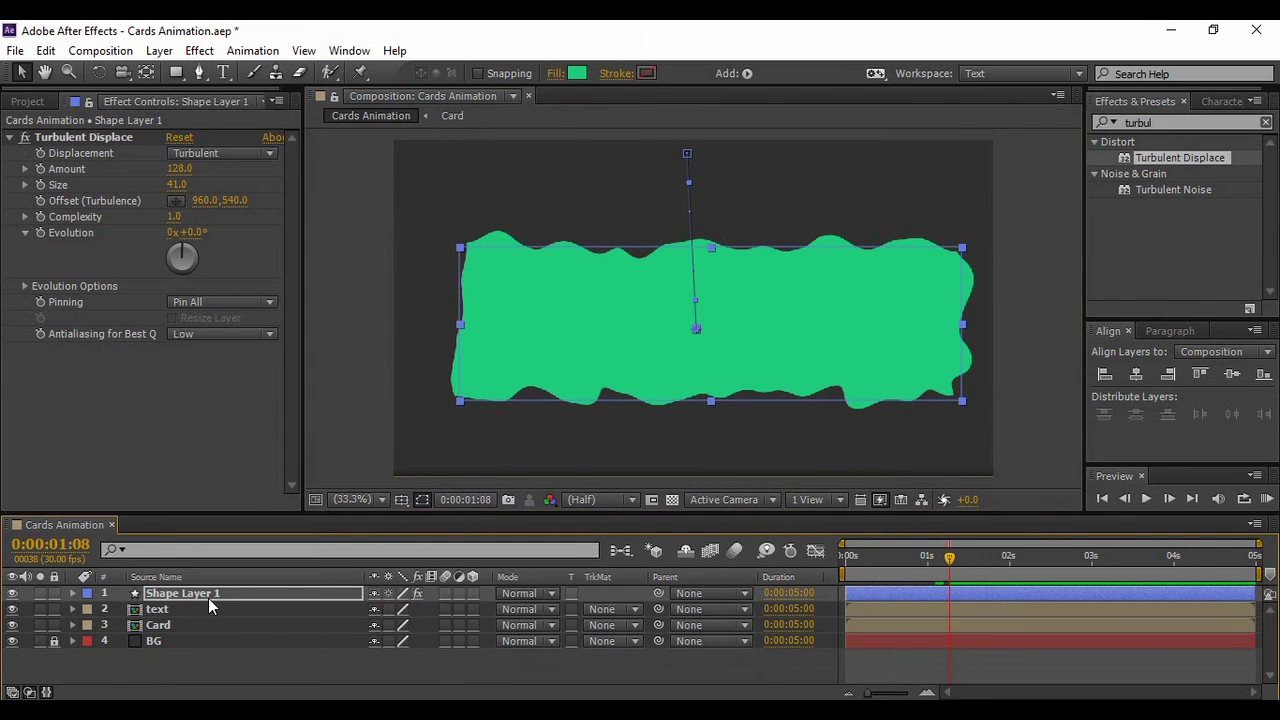
Duplicate the green shape layer and offset the copy slightly later in time.
click(208, 596)
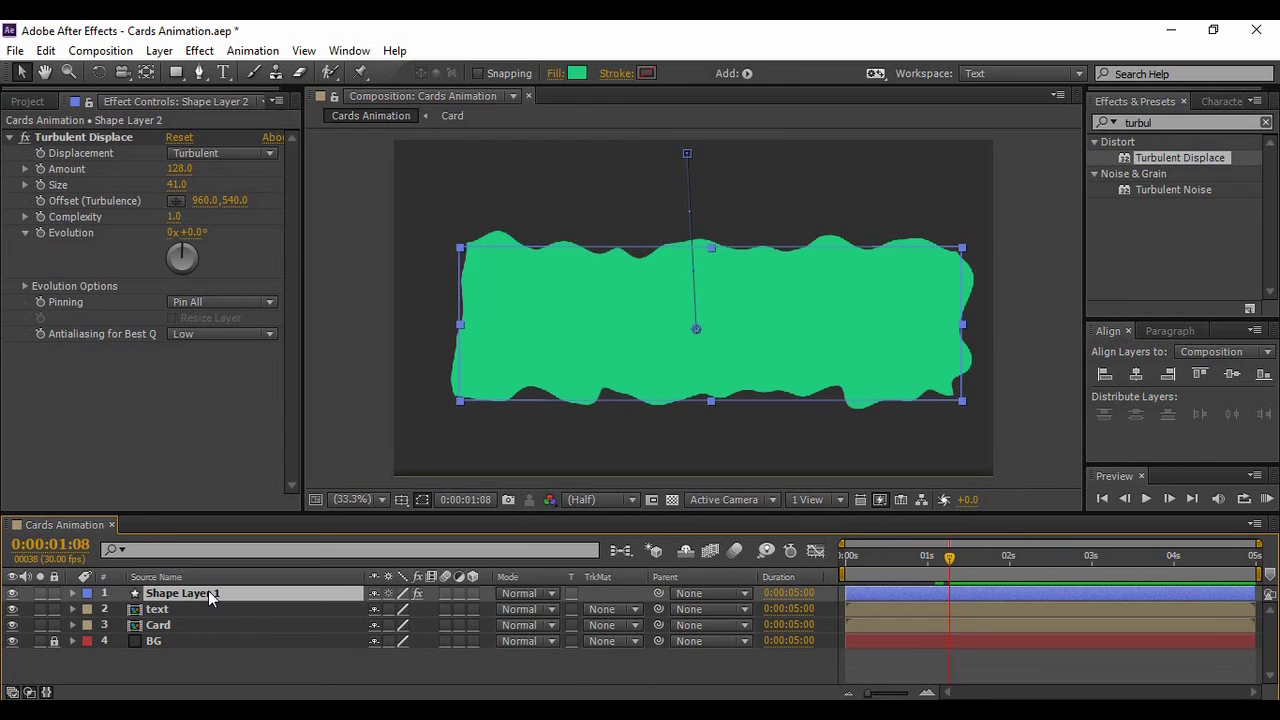
key(ctrl+d)
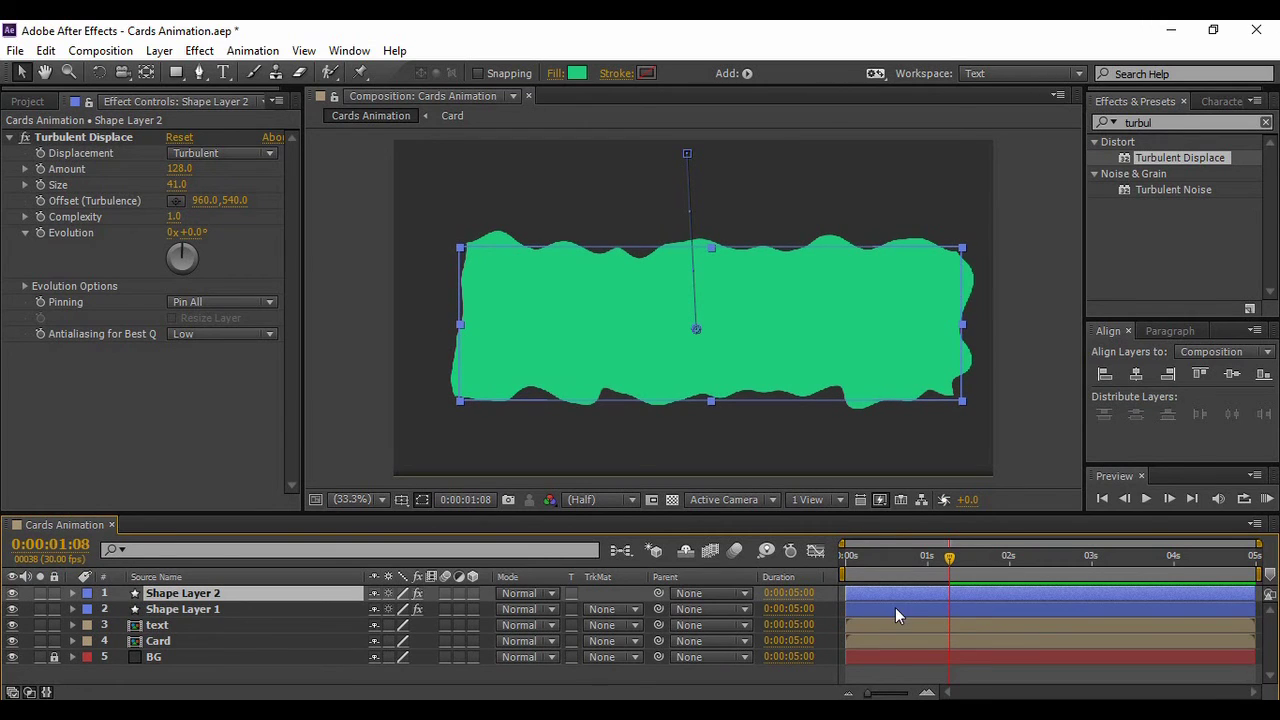
drag(886, 593, 888, 590)
Change the duplicated shape's fill to light blue and shift its layer a few more frames later.
click(577, 73)
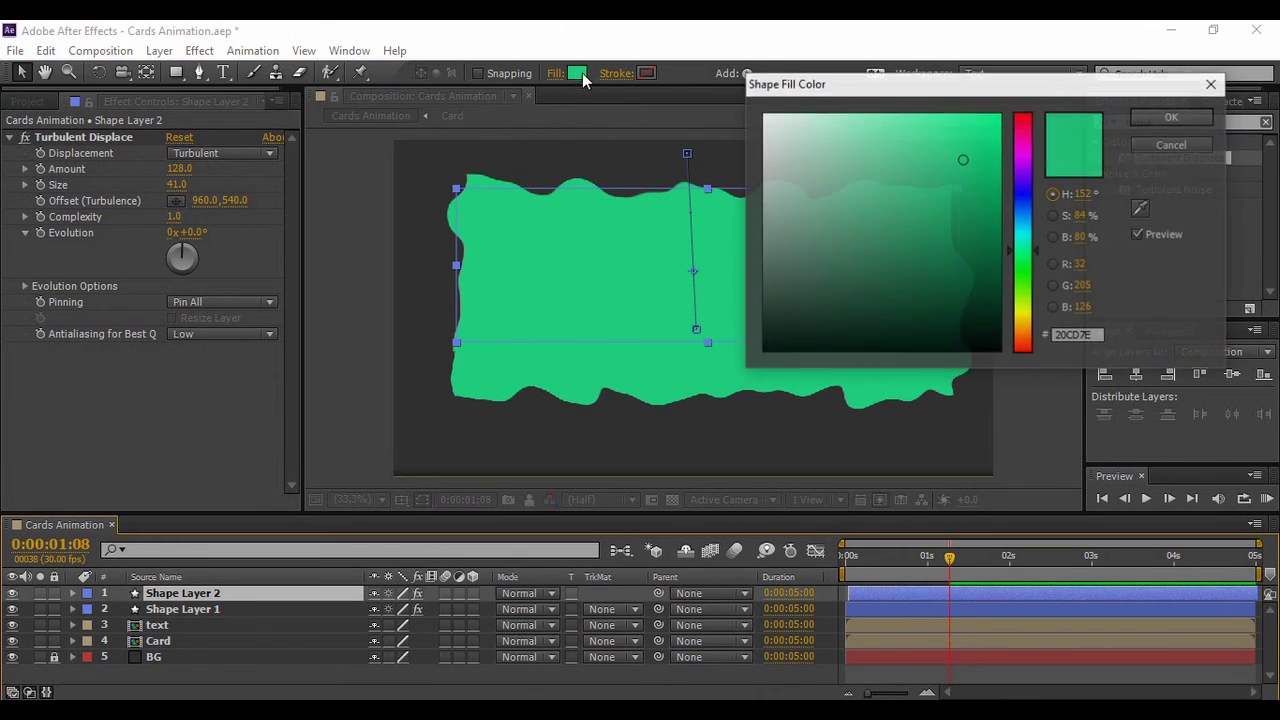
mouse_move(1037, 240)
mouse_down()
mouse_move(1030, 280)
mouse_move(1024, 176)
mouse_up()
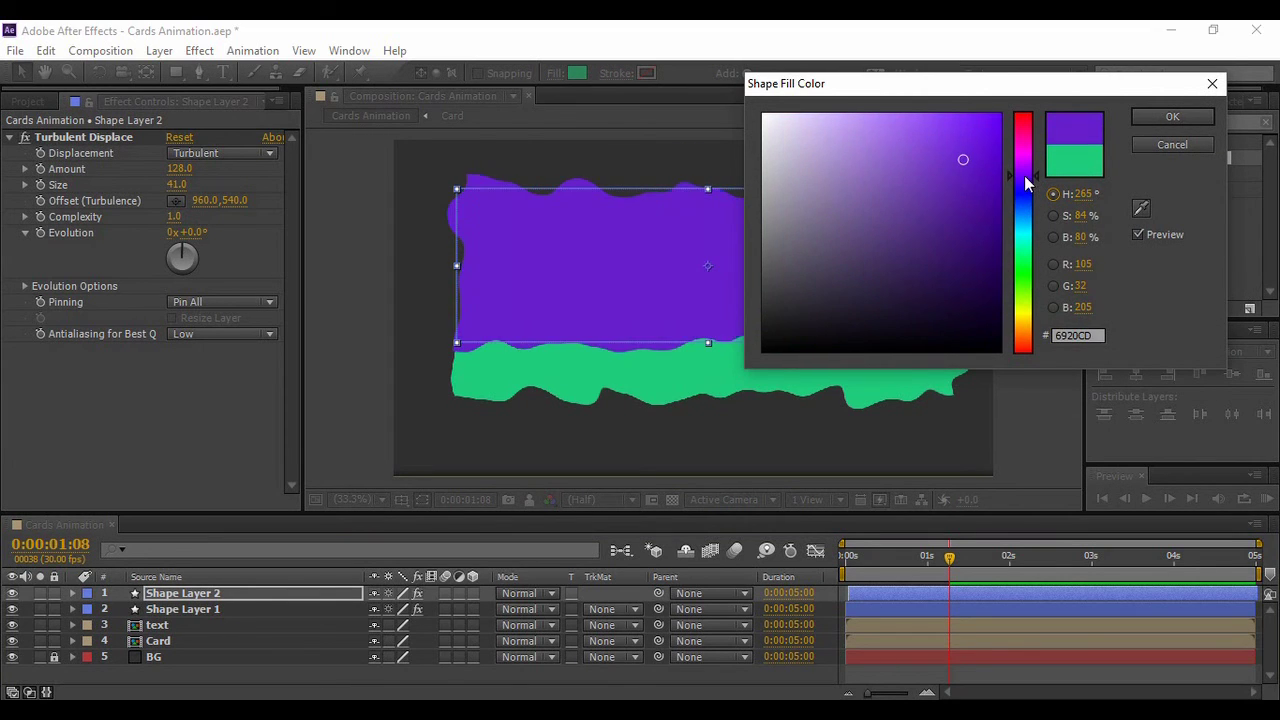
drag(957, 131, 876, 136)
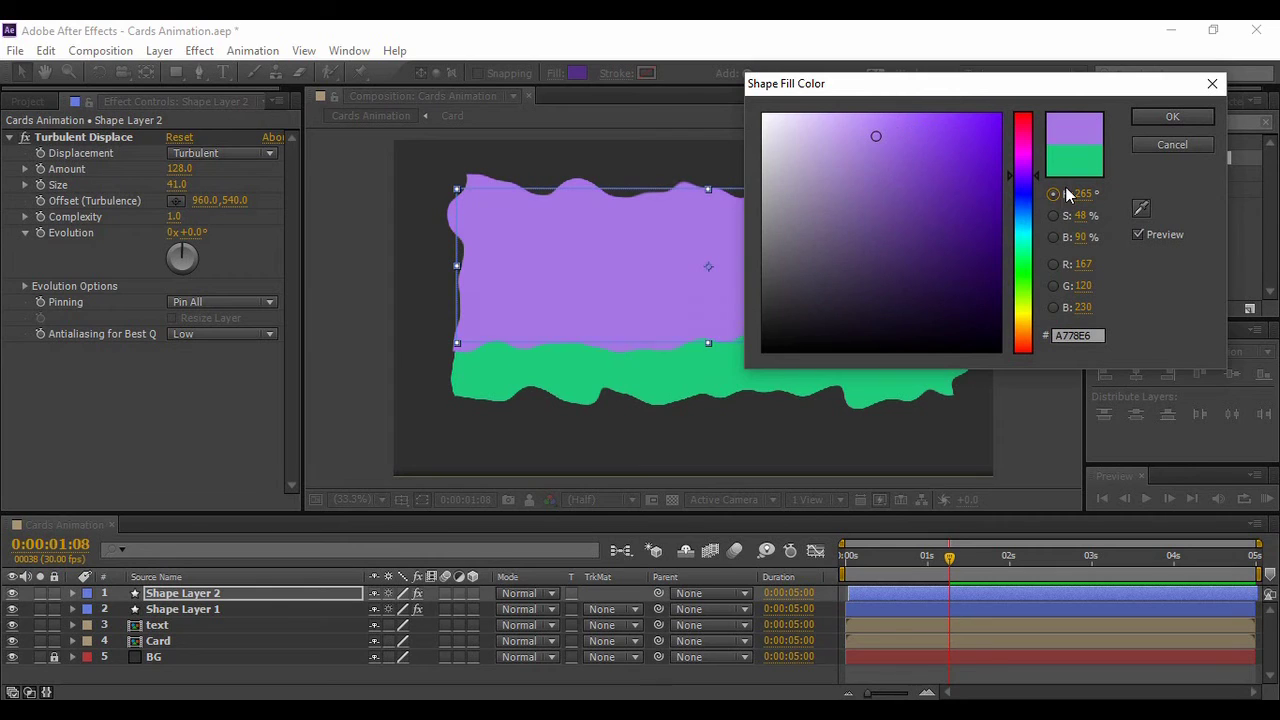
drag(1037, 180, 1040, 216)
drag(896, 135, 942, 129)
click(1172, 117)
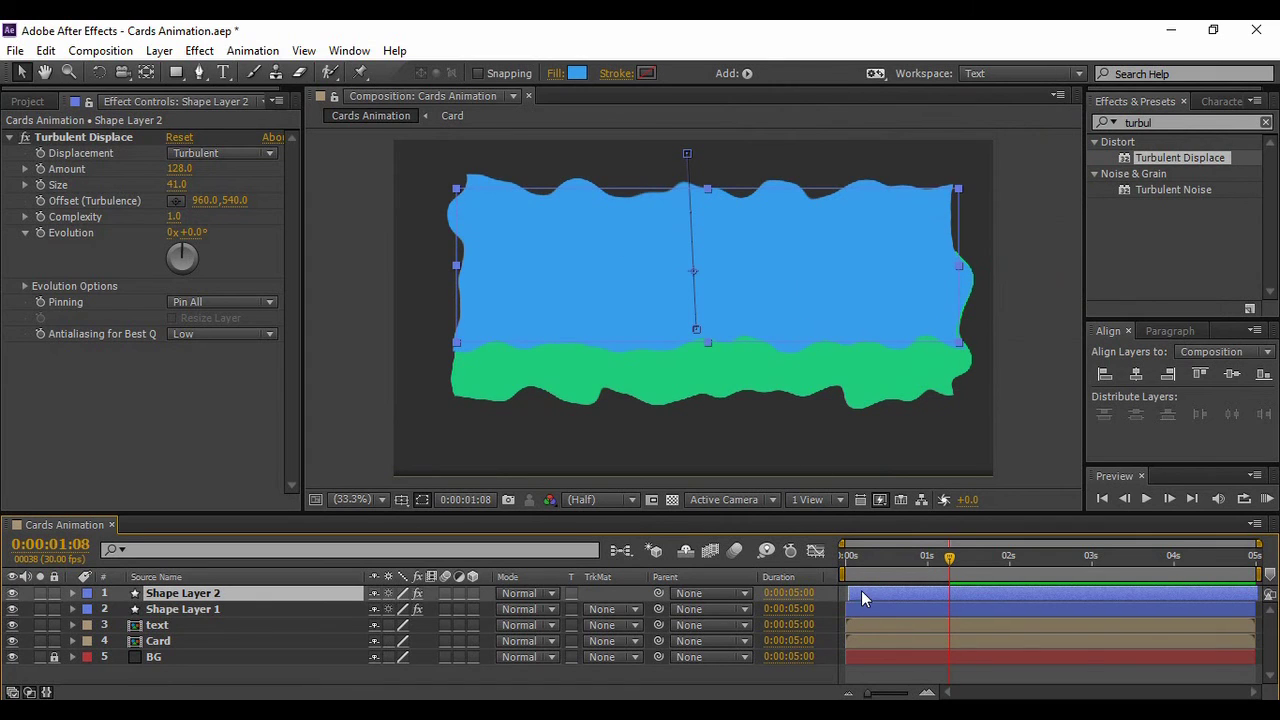
drag(882, 594, 894, 594)
Duplicate the blue shape layer as a red (ED3A4B) copy that starts slightly later in time.
key(ctrl+d)
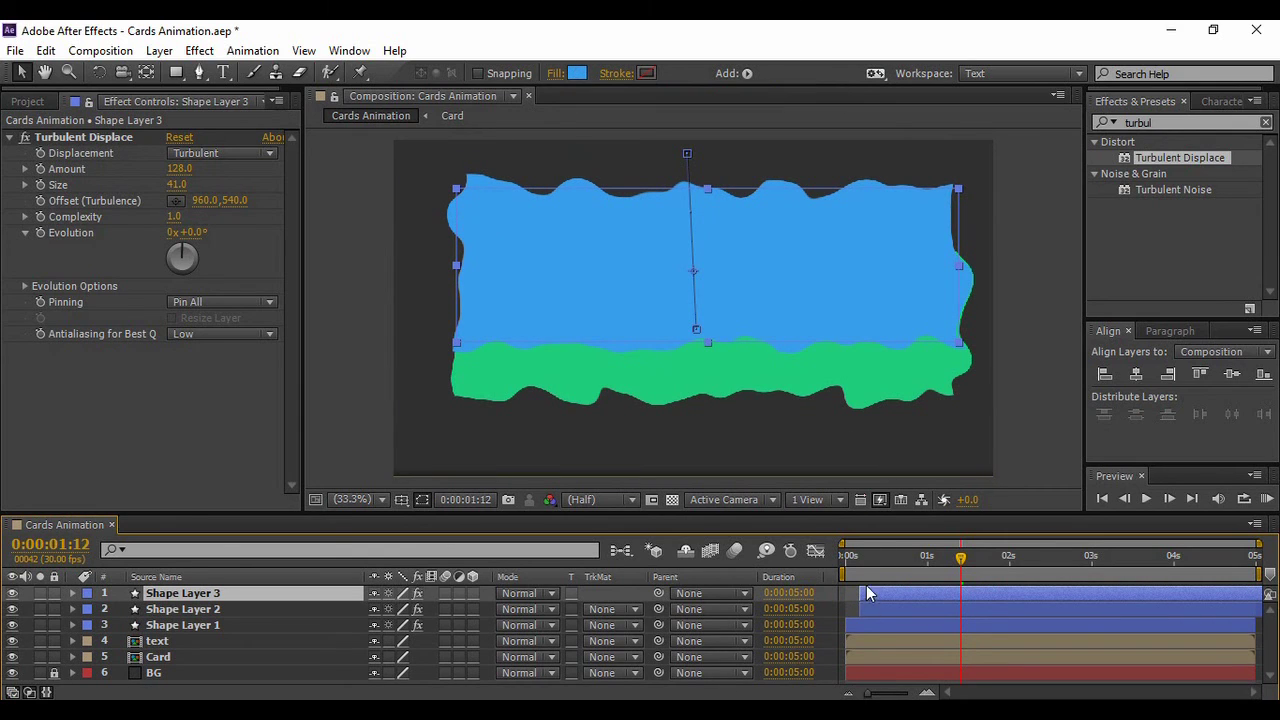
drag(867, 596, 881, 596)
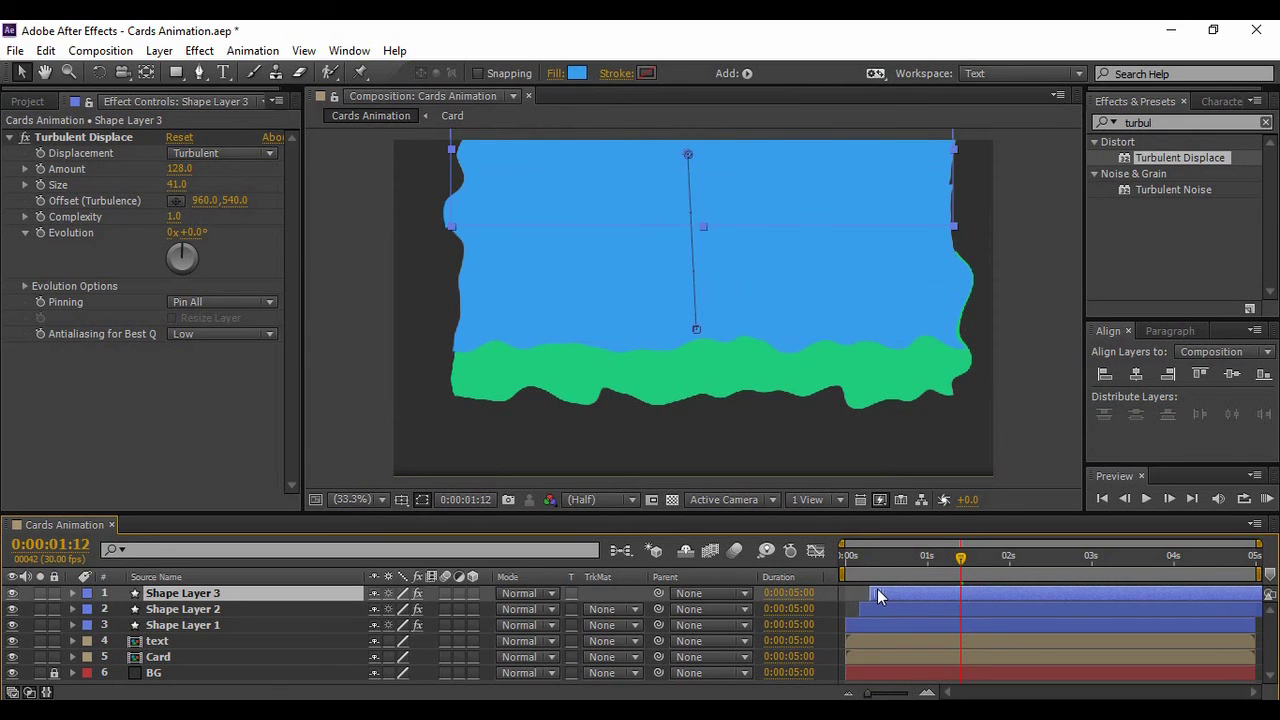
click(577, 73)
click(1024, 116)
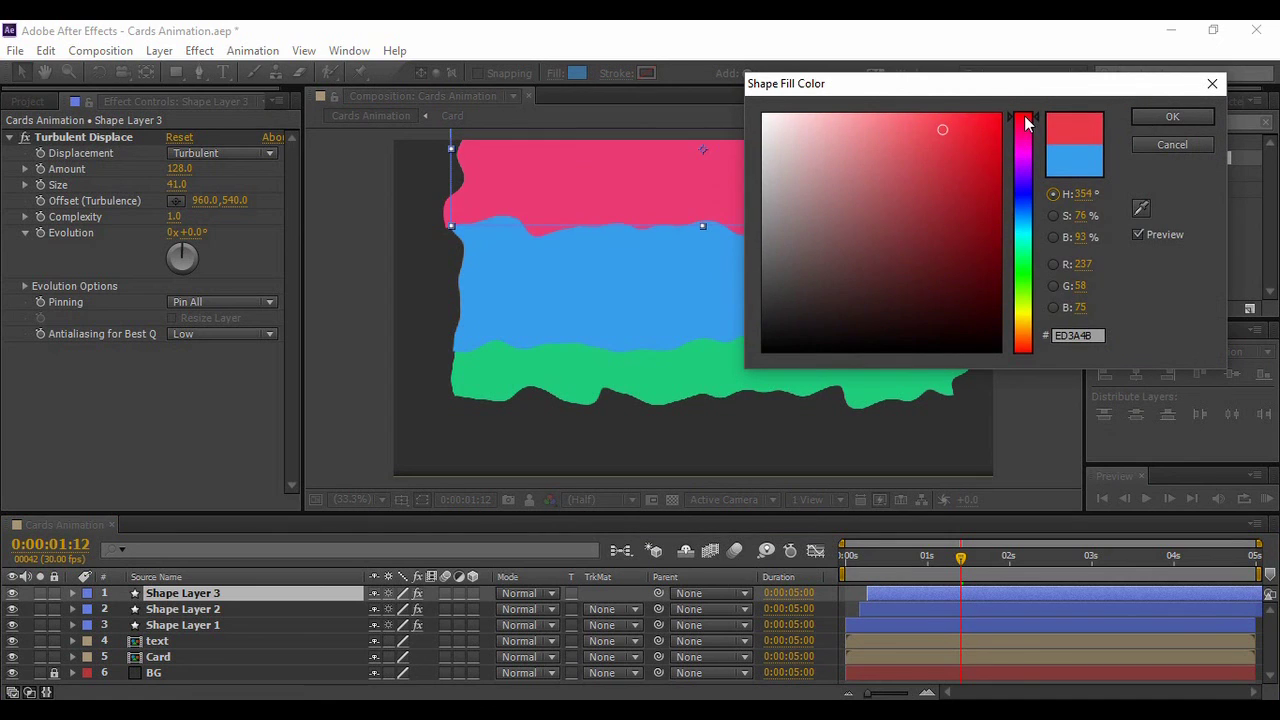
click(1151, 115)
drag(880, 592, 876, 592)
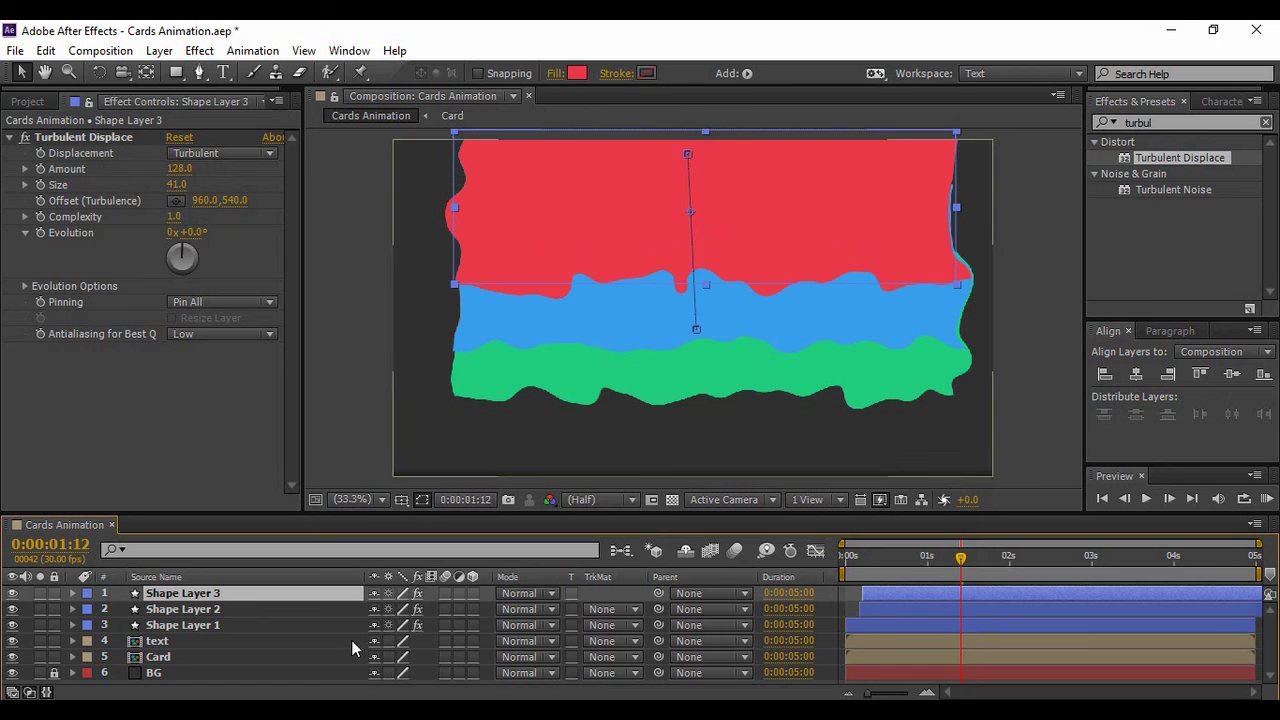
Pre-compose the green, blue and red shape layers together, moving all attributes into the new composition.
shift+click(270, 624)
right_click(251, 623)
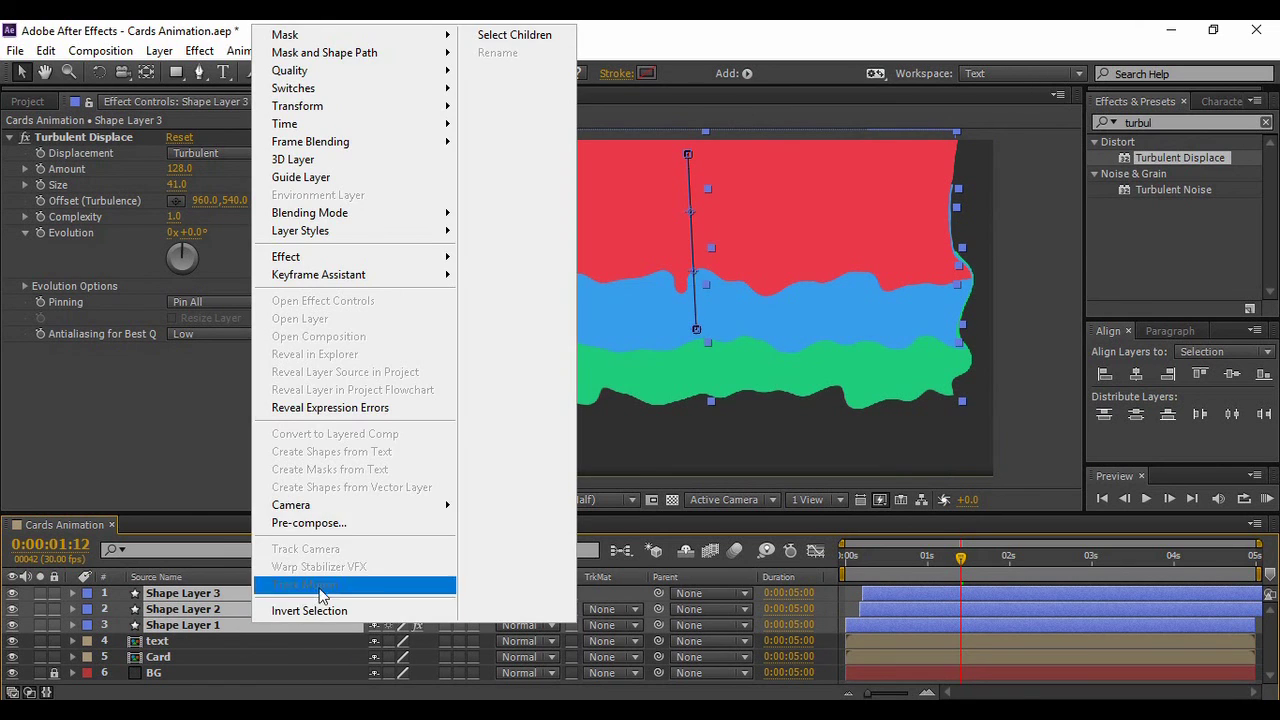
click(336, 522)
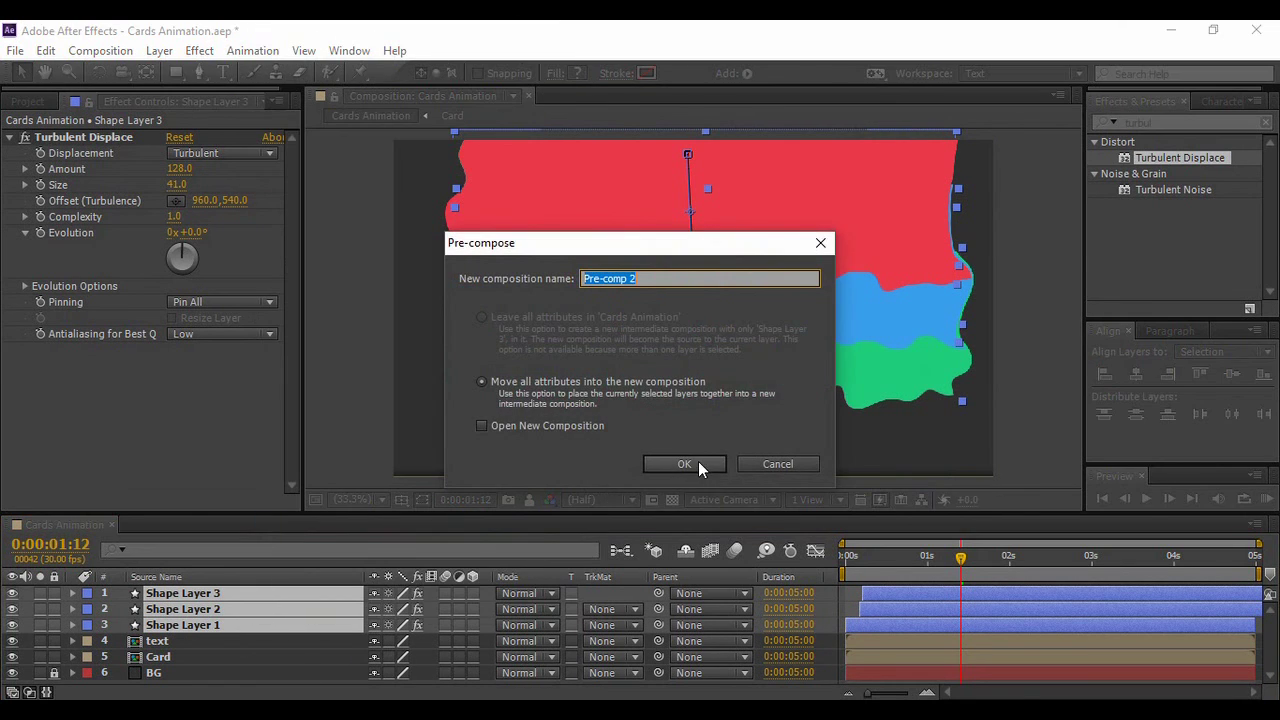
click(696, 461)
Place the shapes pre-comp directly below the text layer and set its track matte to Alpha Matte "text".
drag(204, 594, 206, 612)
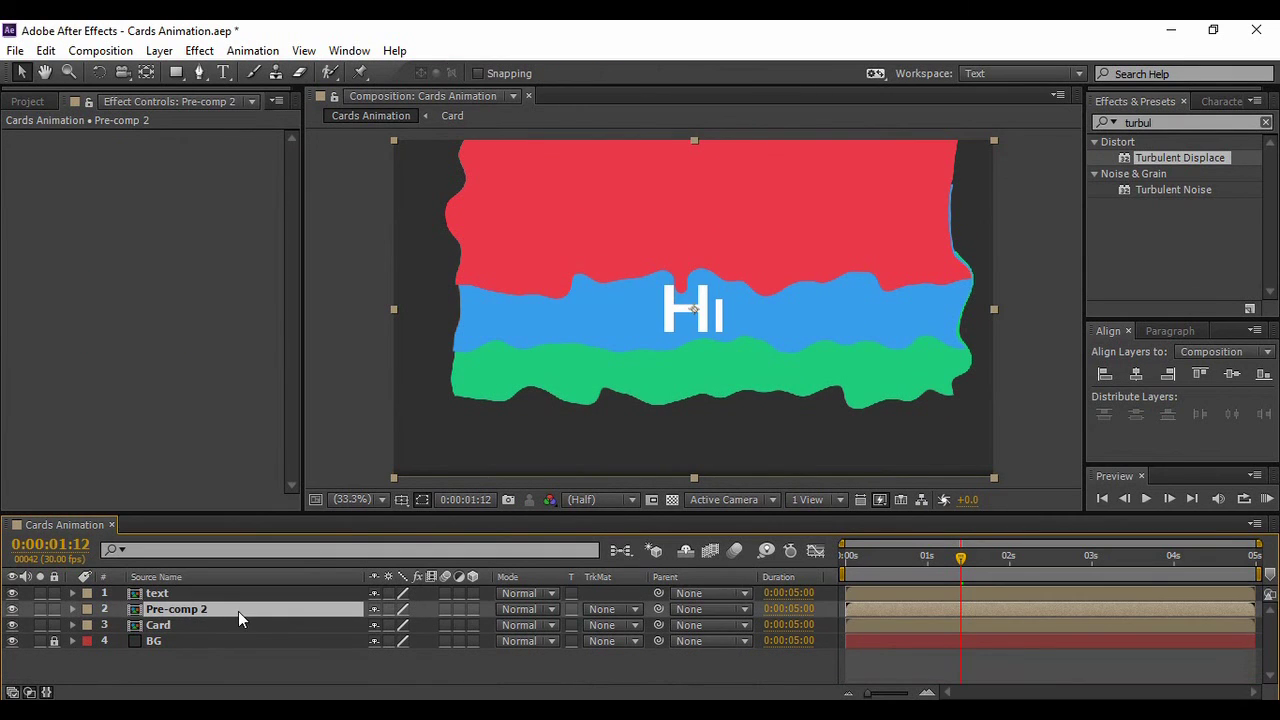
click(602, 609)
click(645, 530)
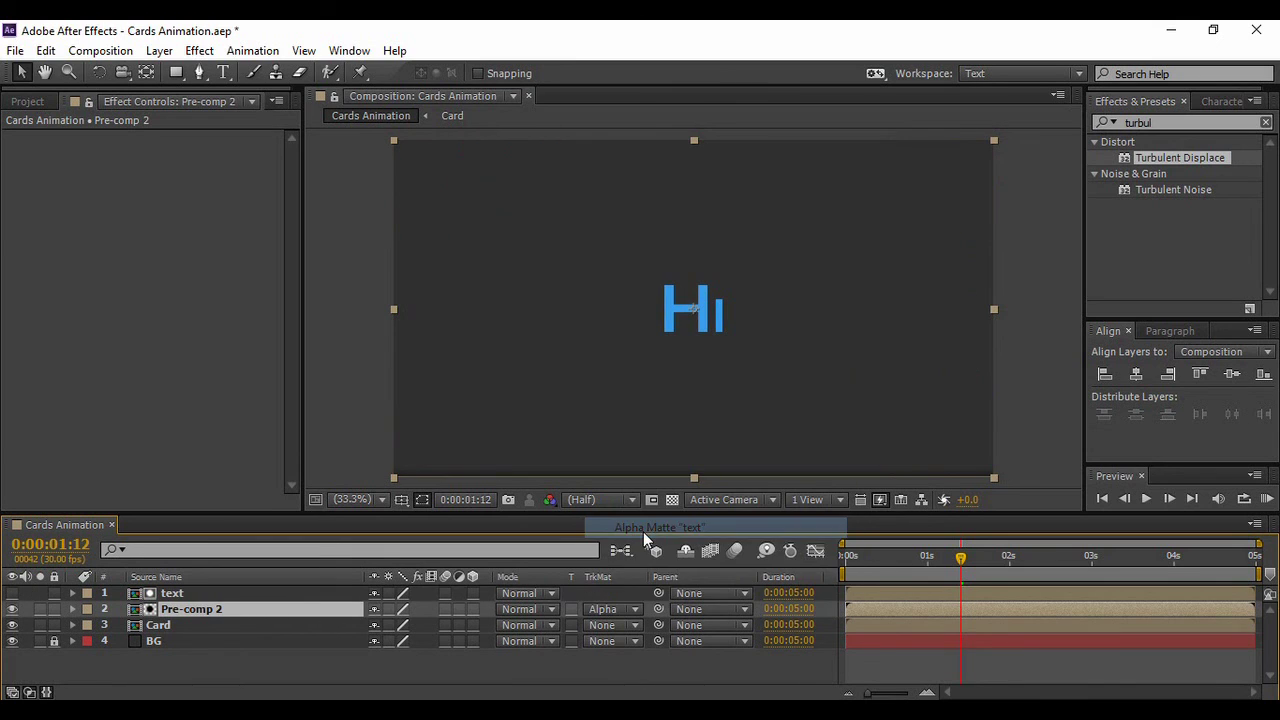
click(592, 670)
Play the Cards Animation composition from the start, then scrub back through the colour reveal in the text.
drag(962, 560, 848, 560)
click(1149, 497)
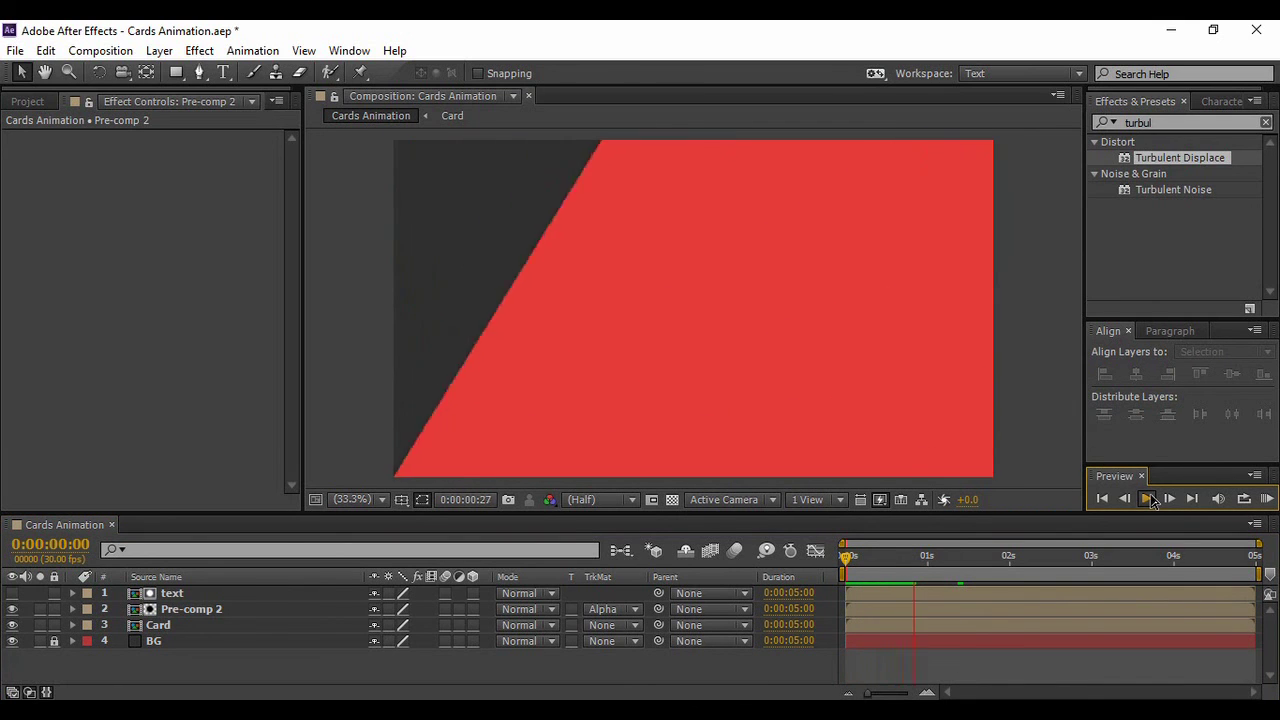
click(1149, 499)
drag(1012, 558, 953, 561)
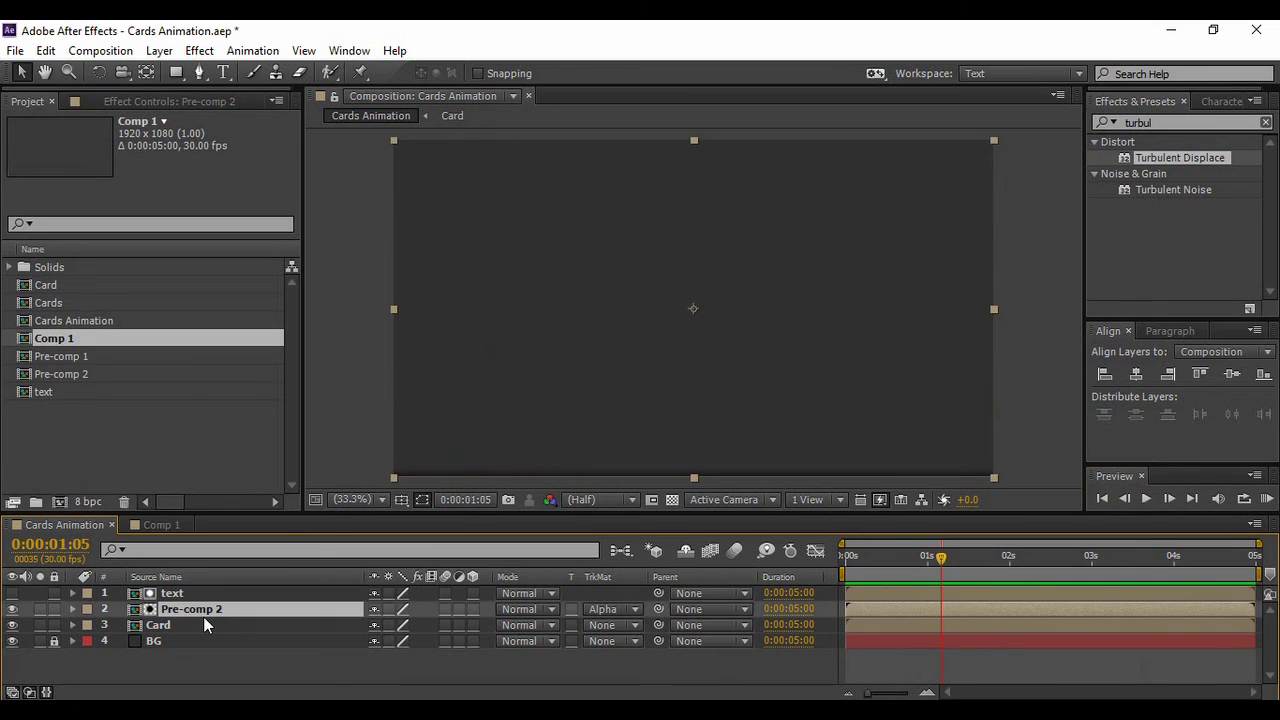
Inside Pre-comp 2, duplicate the topmost red shape layer and shift the copy slightly later in time.
double_click(203, 616)
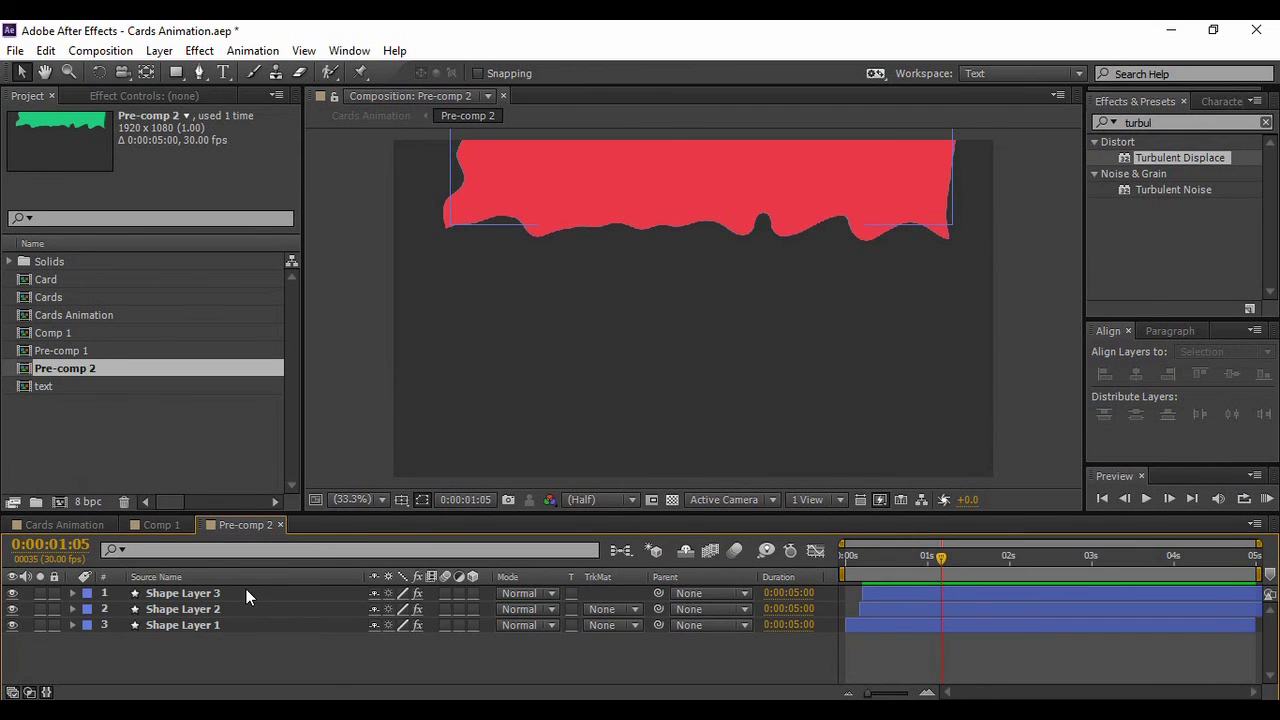
click(246, 589)
key(ctrl+d)
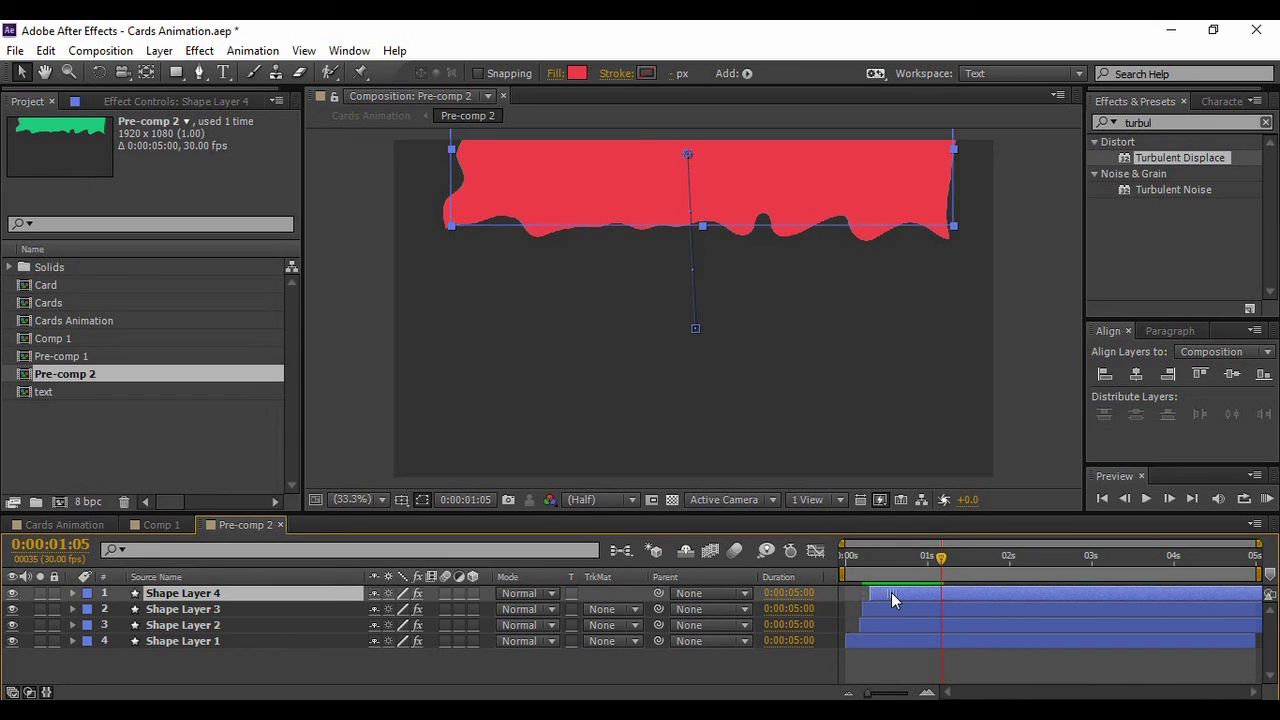
Change the duplicated top shape layer's fill to near-white (FCFCFC).
click(577, 73)
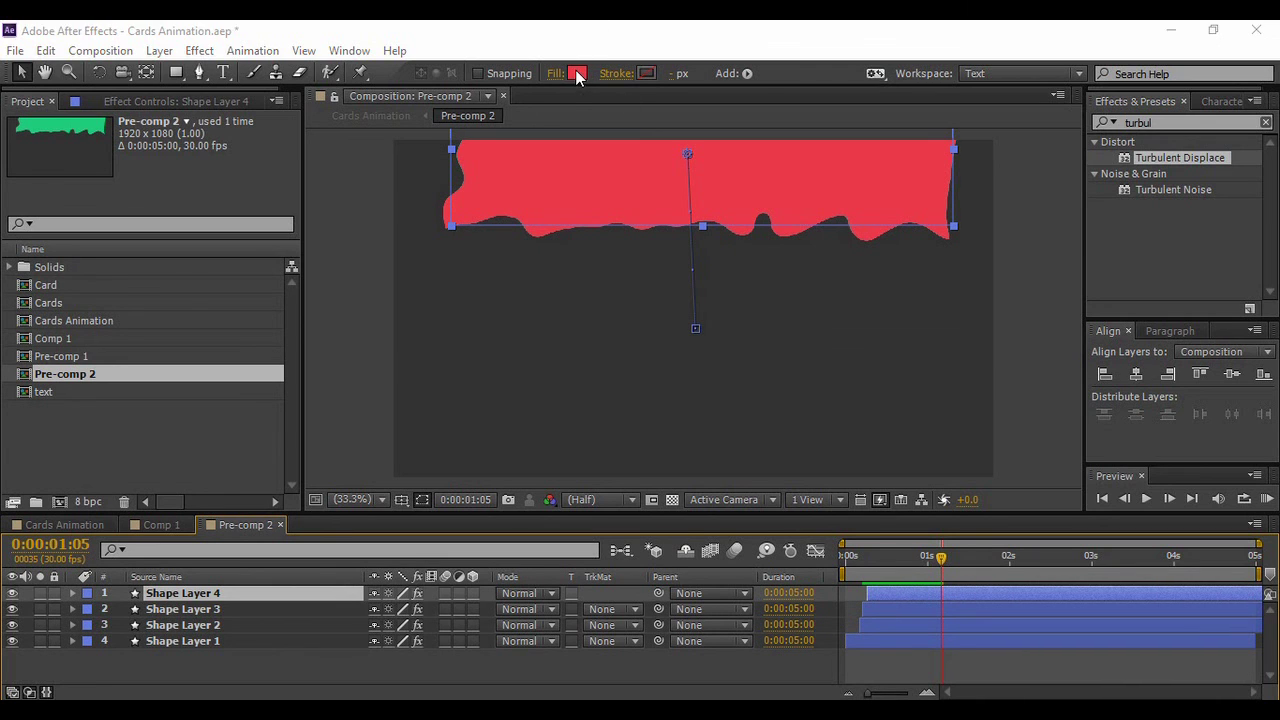
drag(904, 254, 763, 117)
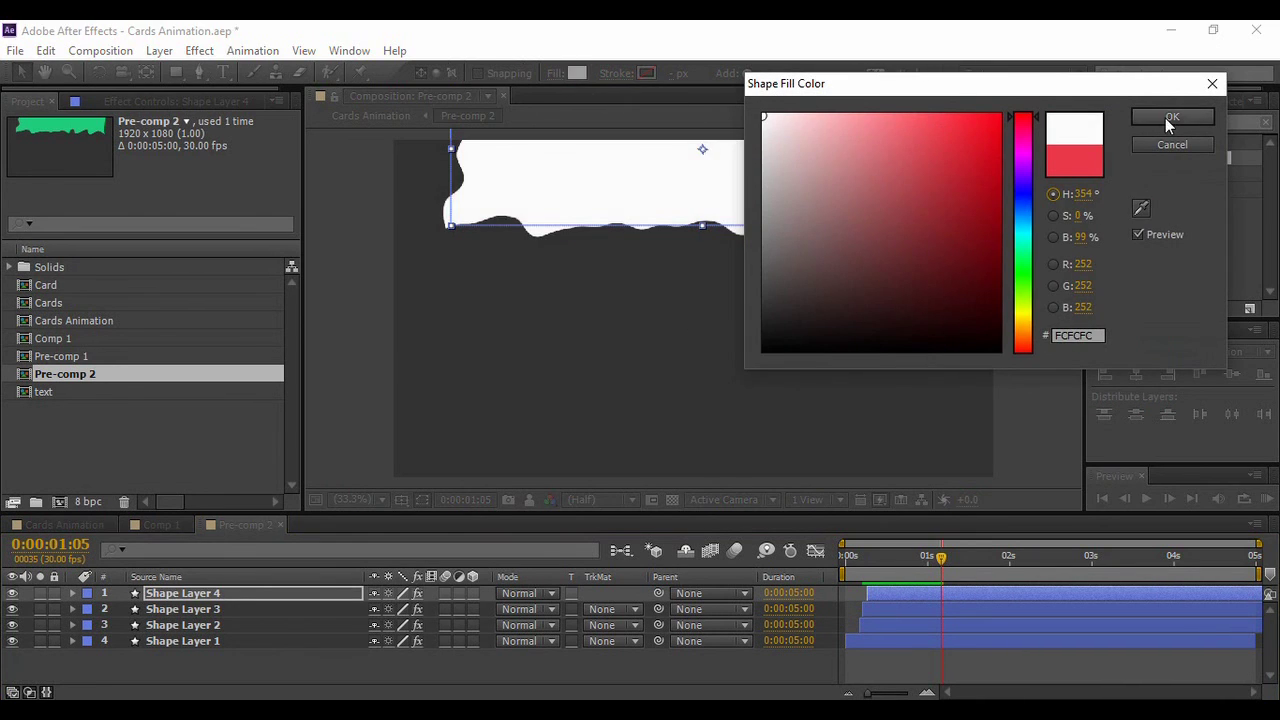
click(1168, 117)
click(685, 667)
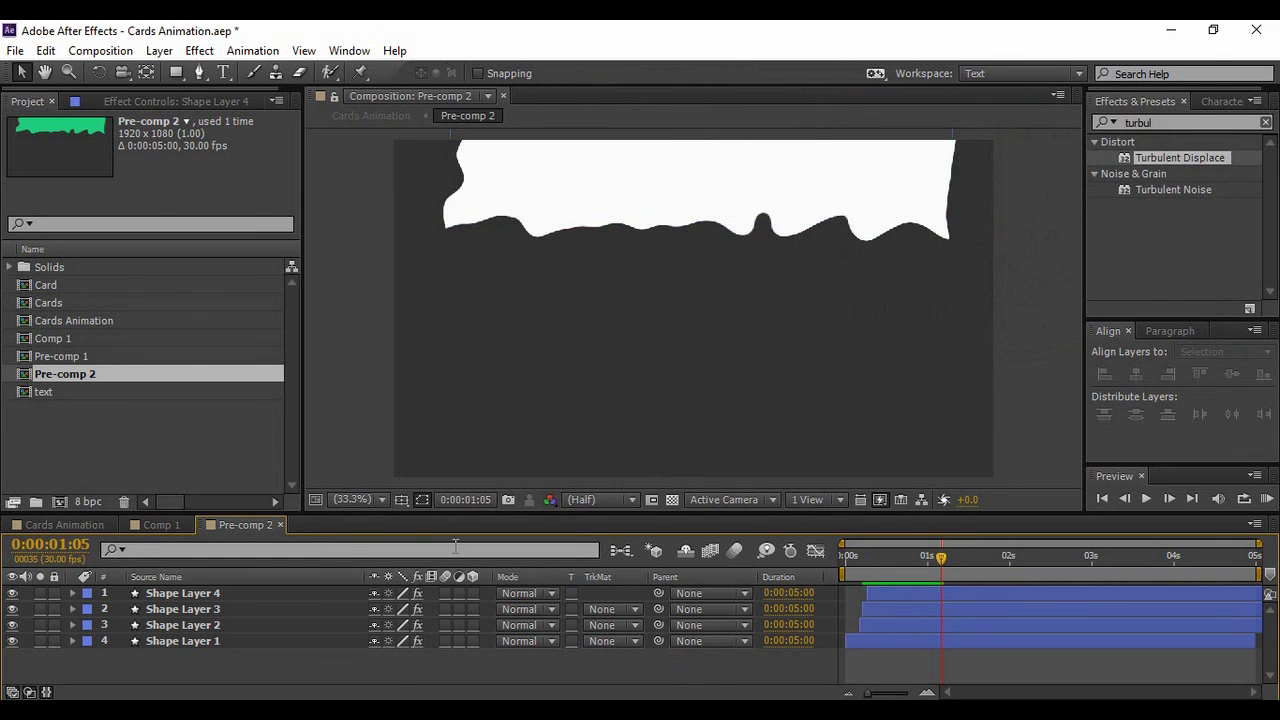
Preview the Comp 1 composition from its first frame to review the card and text animation.
click(160, 525)
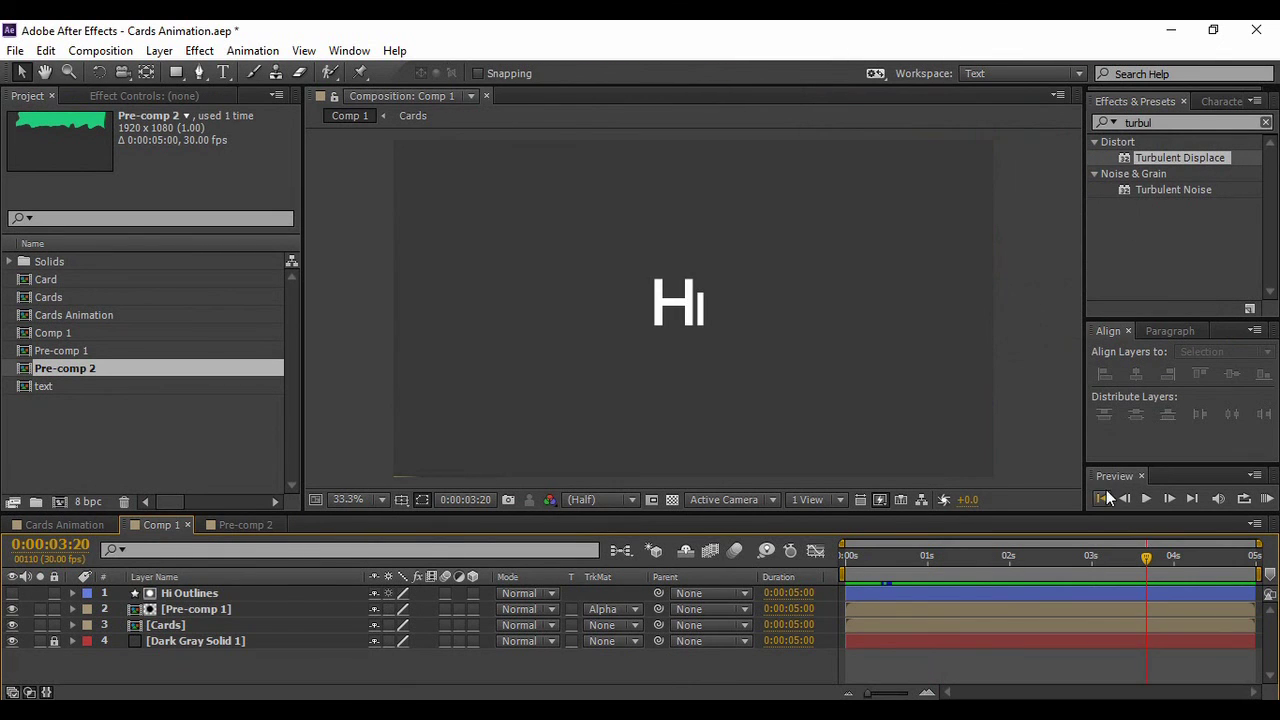
click(1102, 498)
click(1147, 498)
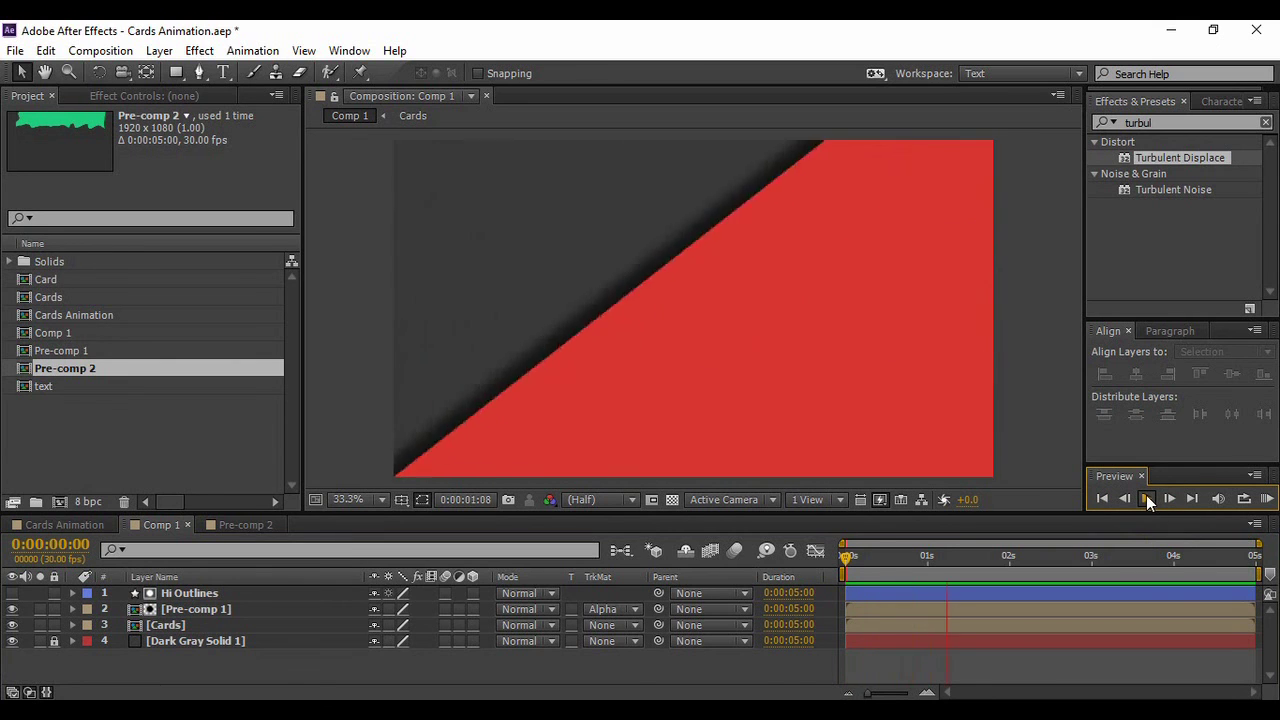
click(1148, 499)
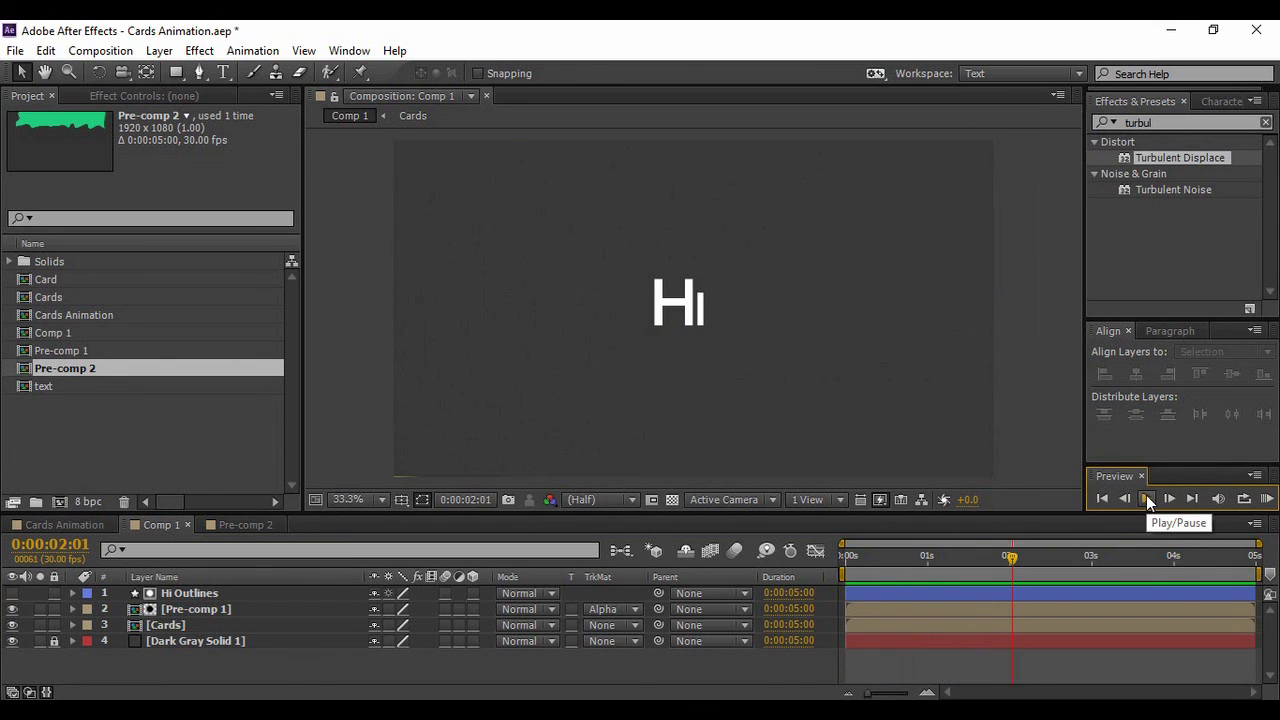